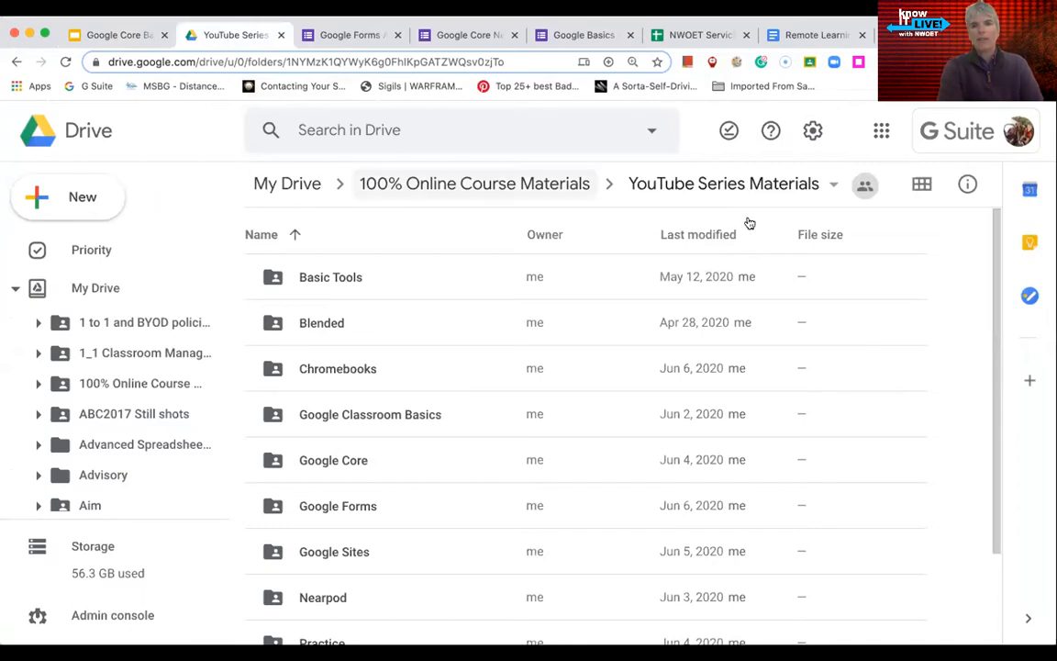
Examine the Google apps list and the folder tree under My Drive
left_click(881, 132)
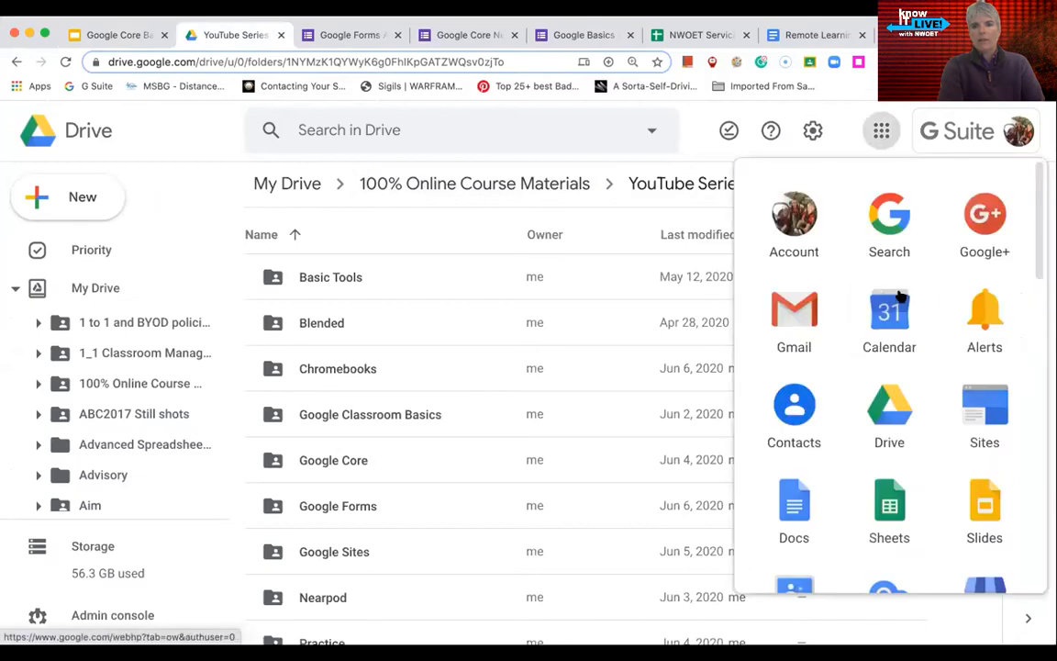
scroll(897, 293, "down", 2)
scroll(898, 293, "down", 1)
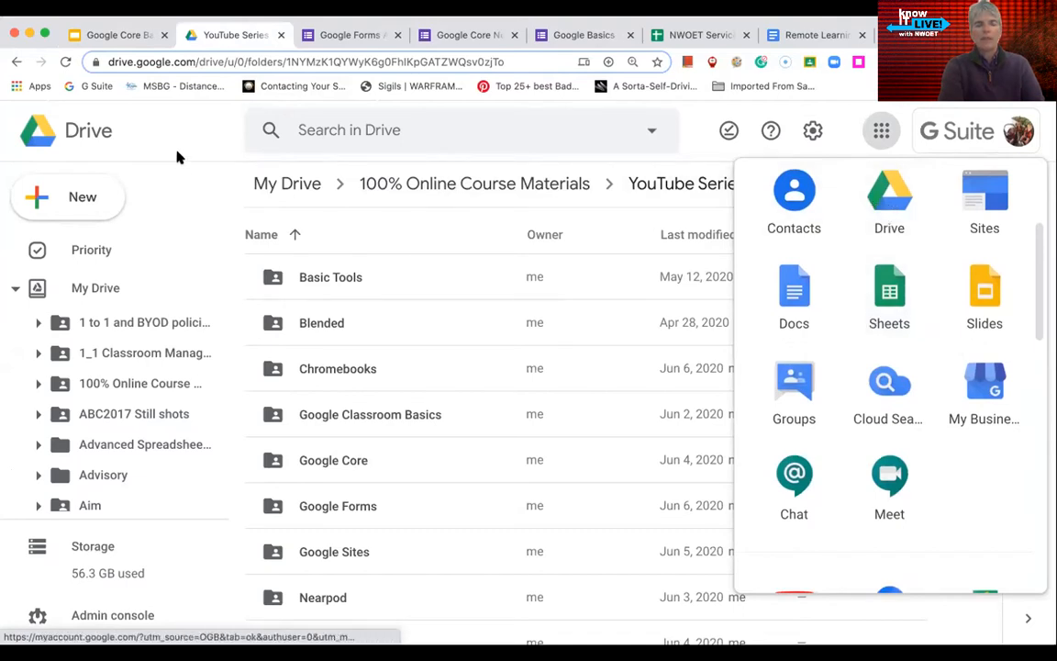
scroll(122, 391, "down", 1)
scroll(122, 391, "down", 4)
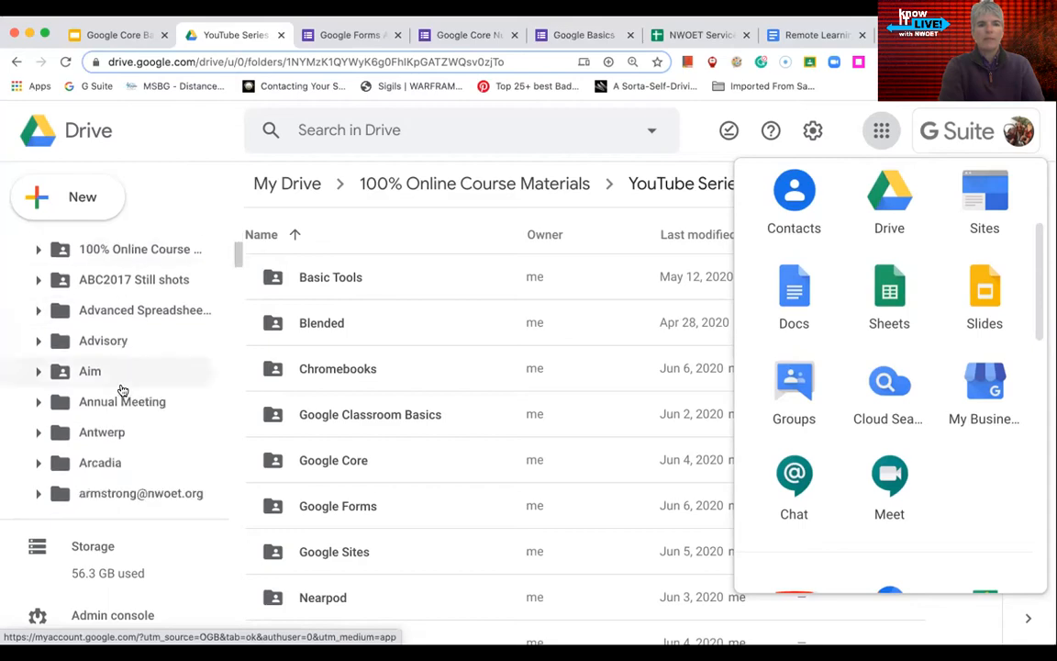
scroll(122, 390, "down", 20)
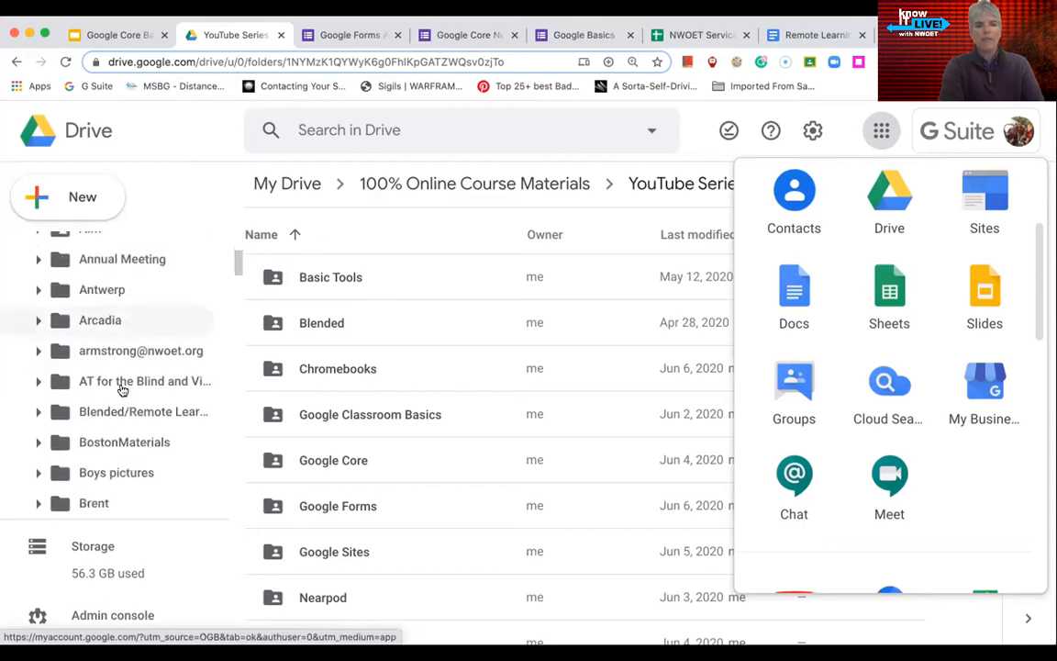
scroll(122, 389, "down", 15)
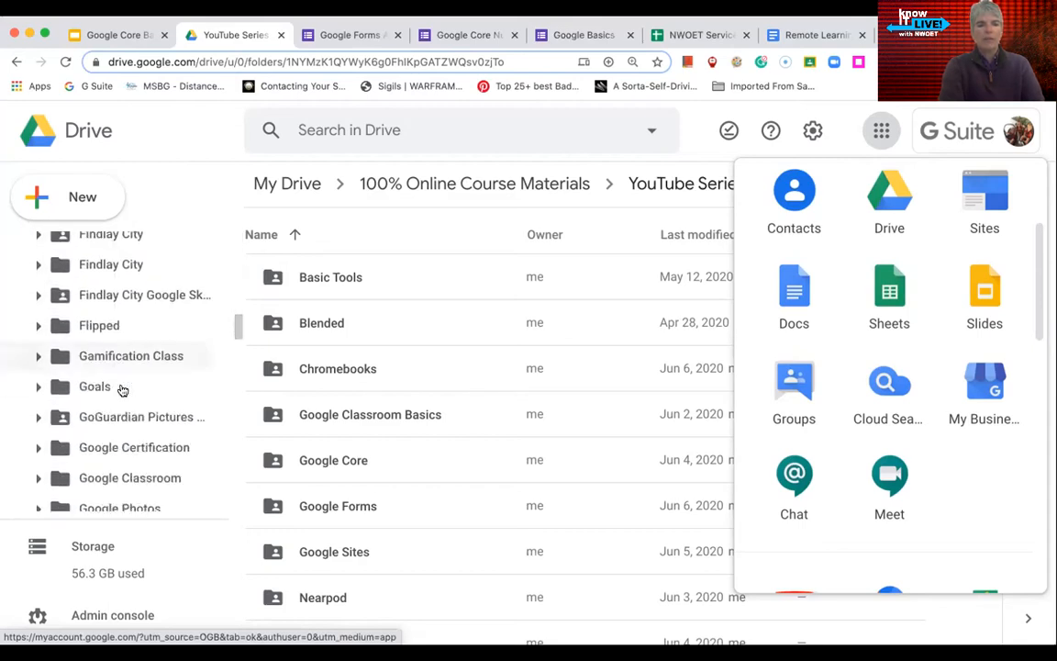
scroll(122, 391, "up", 20)
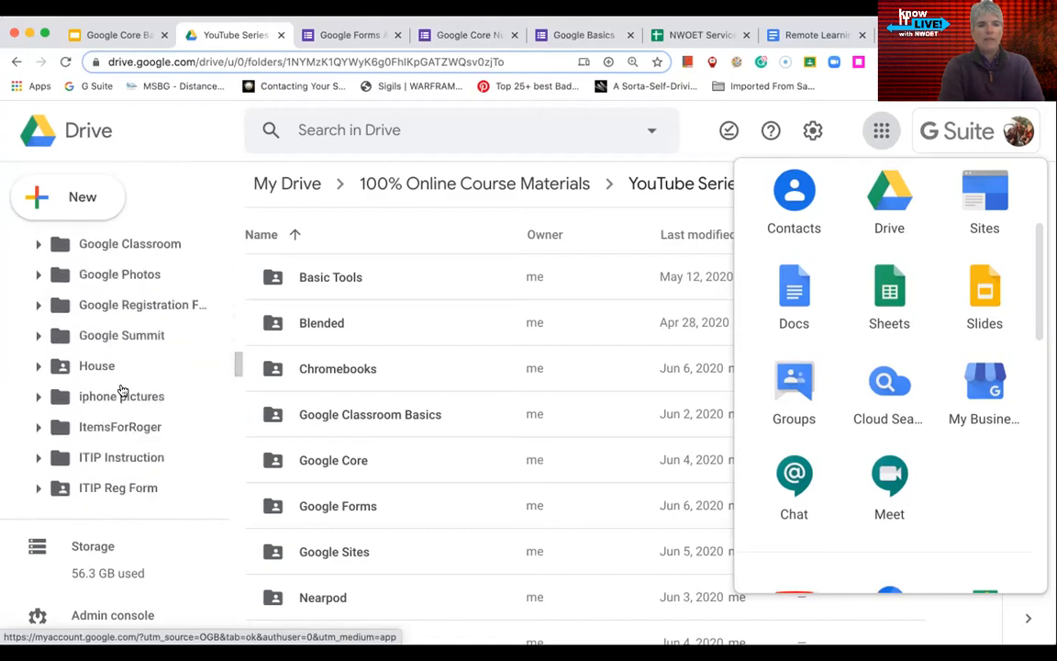
scroll(122, 389, "up", 3)
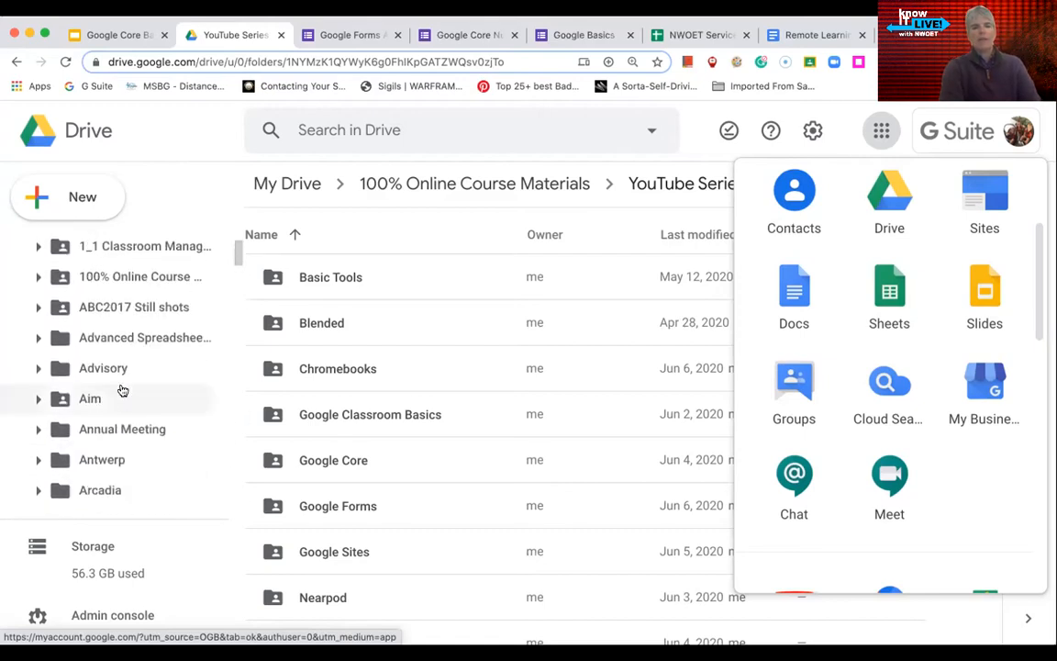
scroll(122, 389, "up", 3)
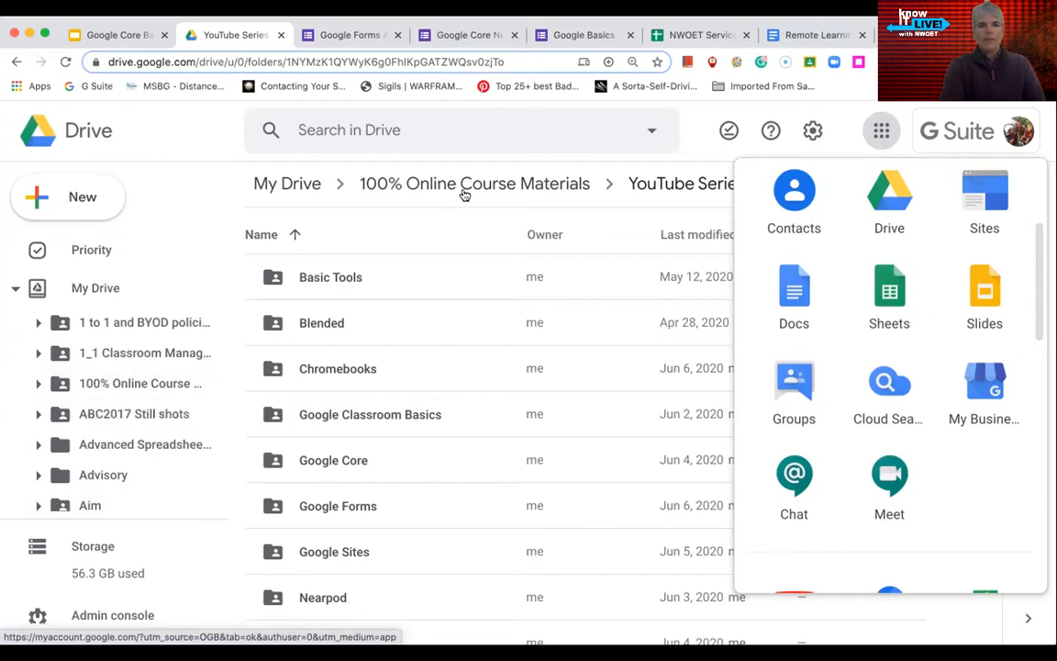
Open the untitled spreadsheet in the Practice folder of YouTube Series Materials
left_click(667, 188)
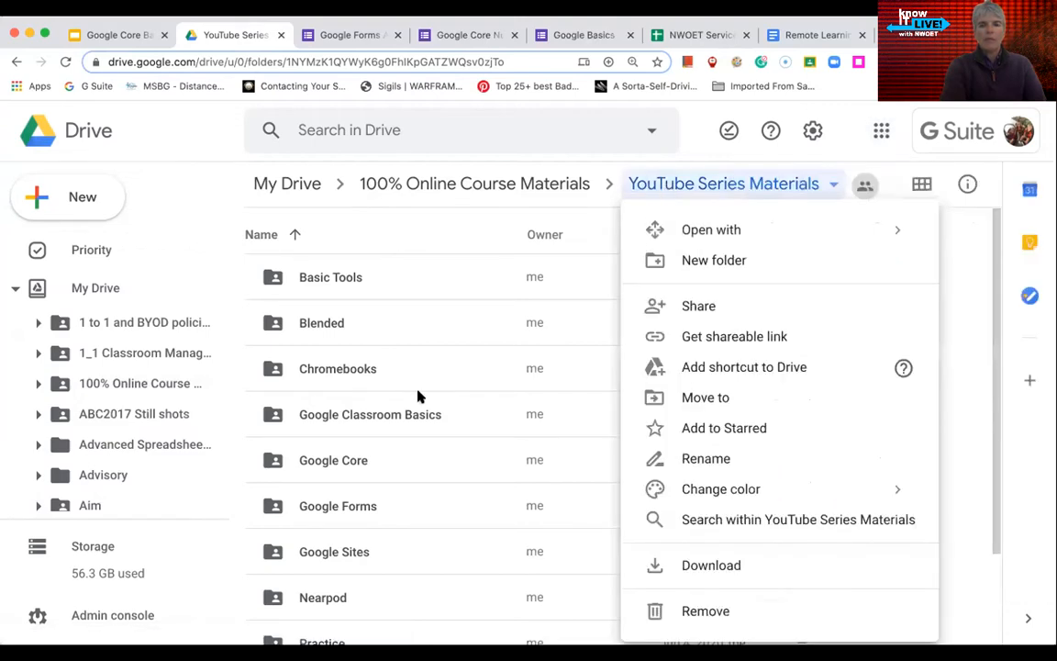
scroll(347, 385, "down", 3)
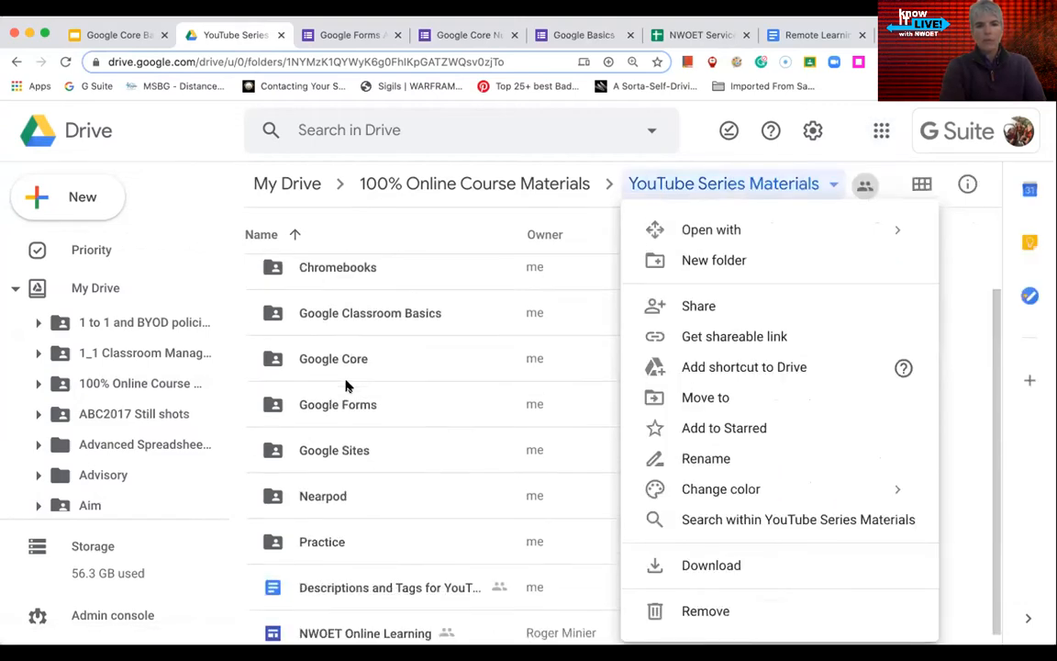
double_click(332, 523)
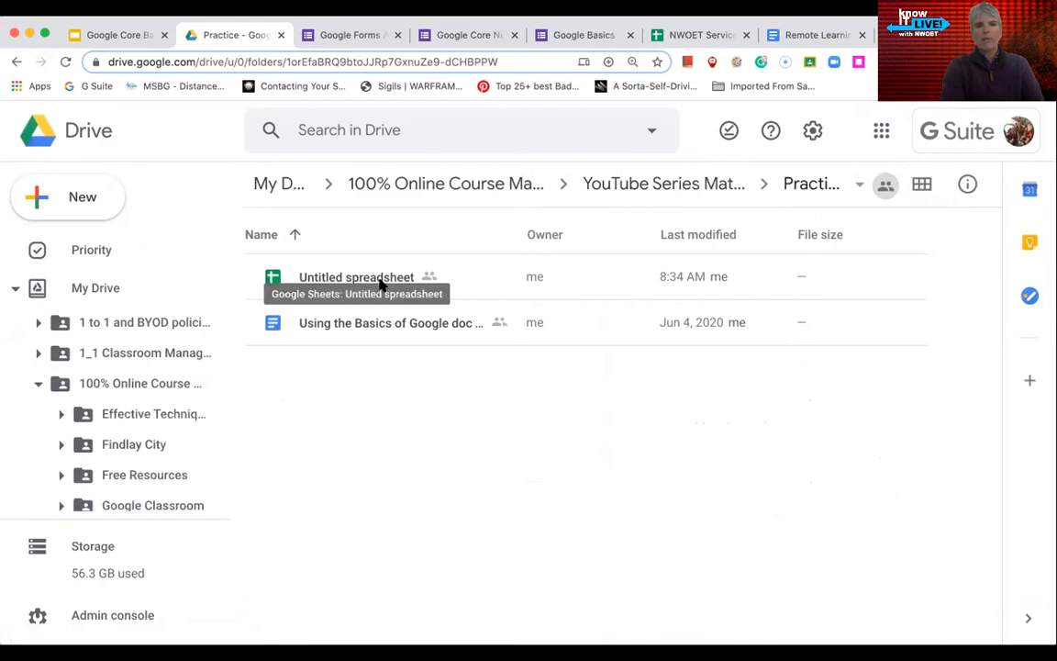
left_click(381, 286)
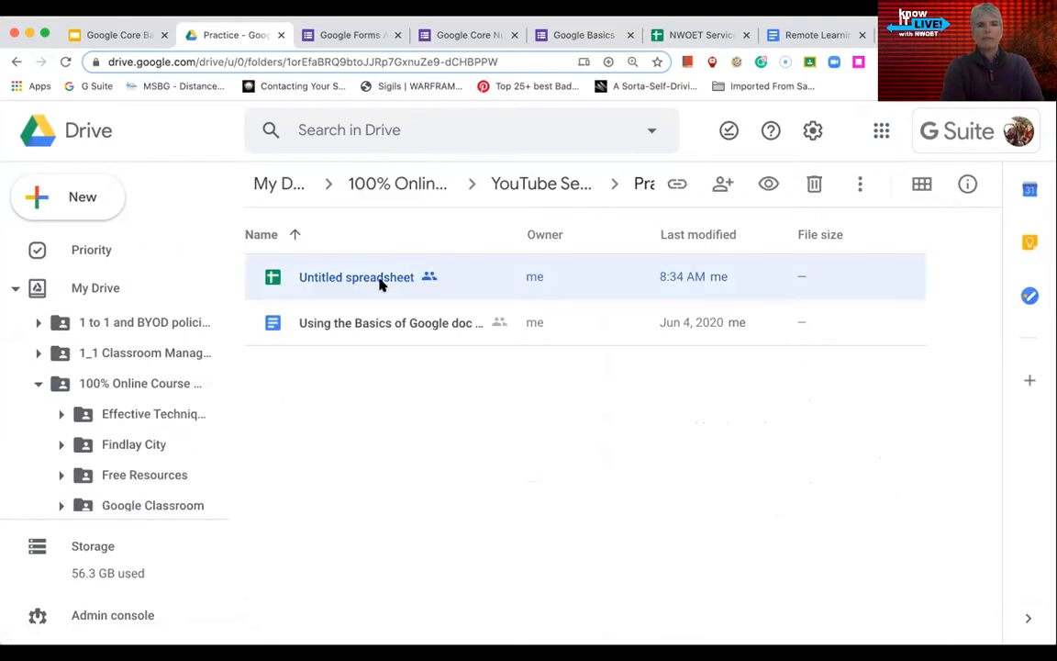
double_click(381, 286)
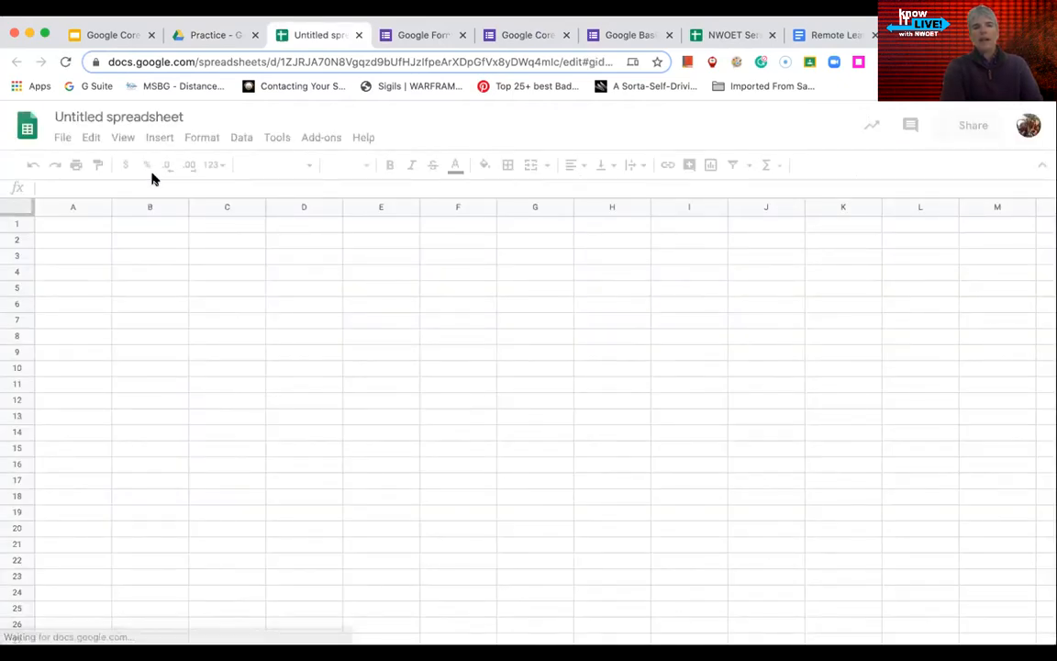
Rename the untitled spreadsheet as "Practice Basics"
left_click(140, 117)
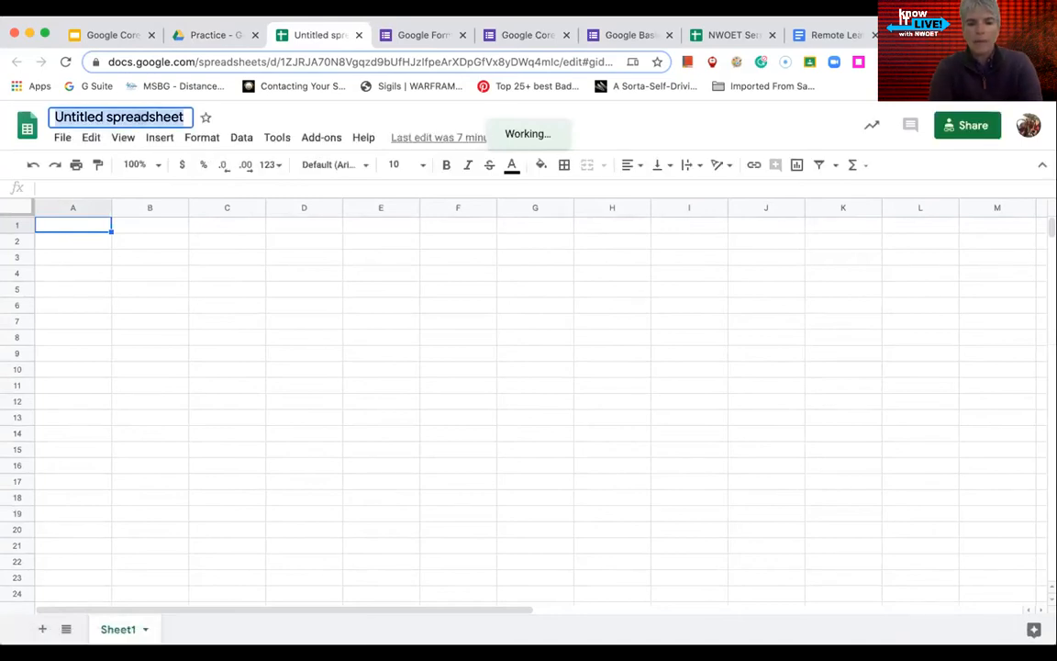
type("Brac")
key("BackSpace")
key("BackSpace")
key("BackSpace")
key("BackSpace")
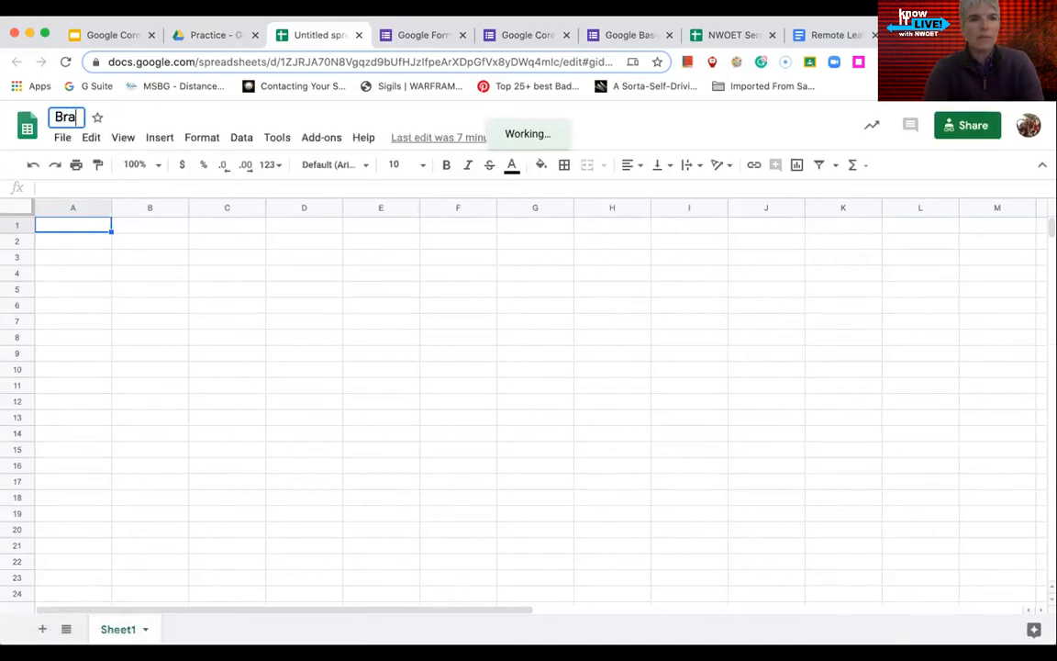
type("Practice")
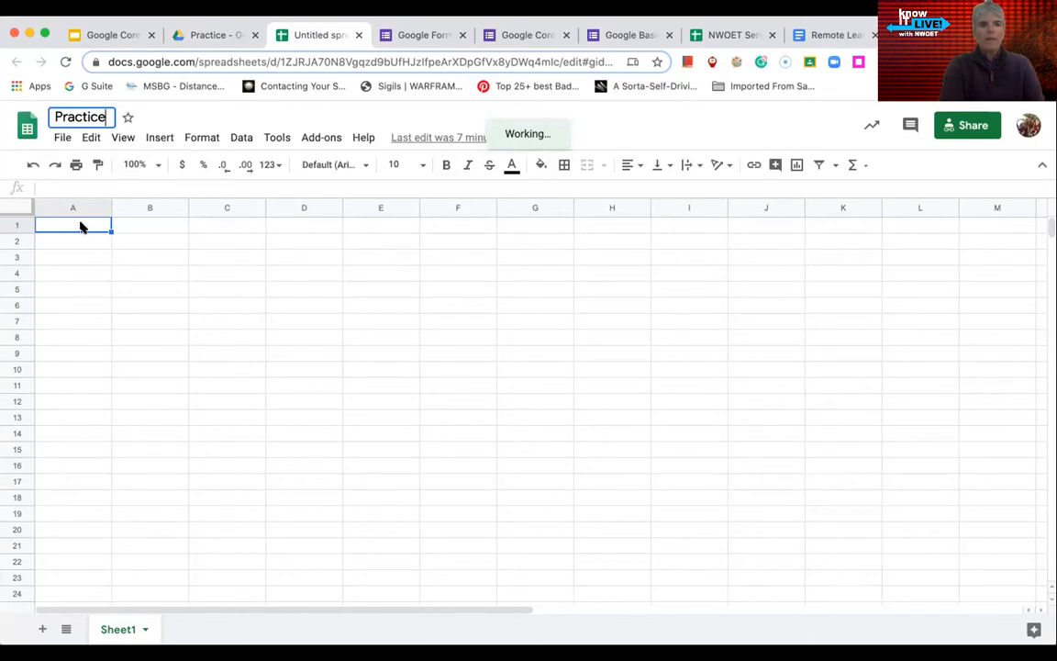
type("Basics")
key("Return")
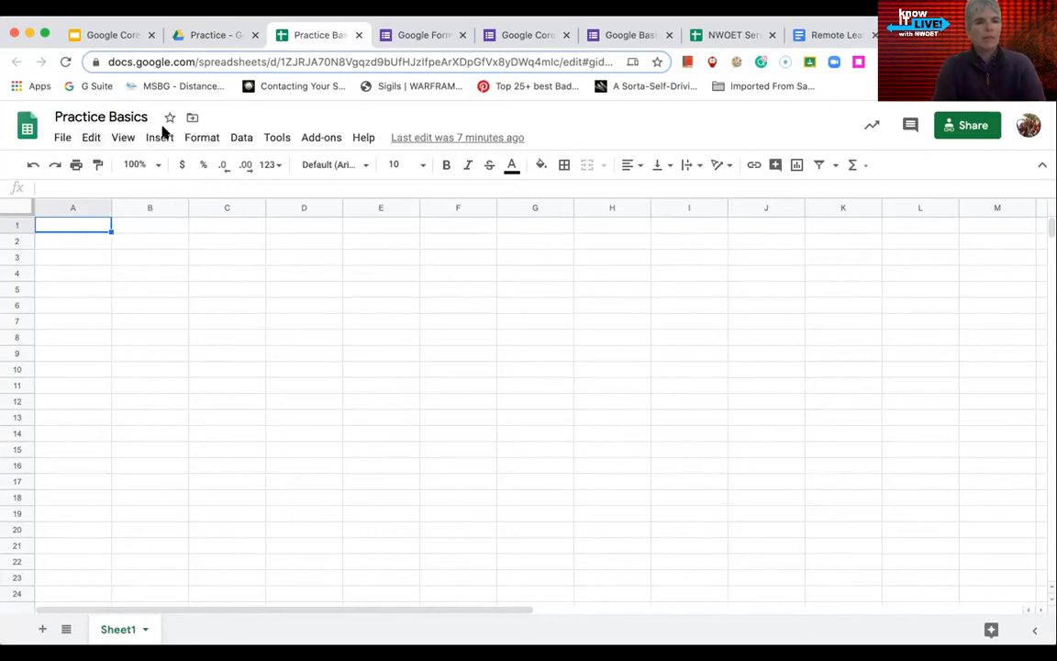
Check the renamed file in the Drive folder and look through the file types offered by the advanced search
left_click(192, 32)
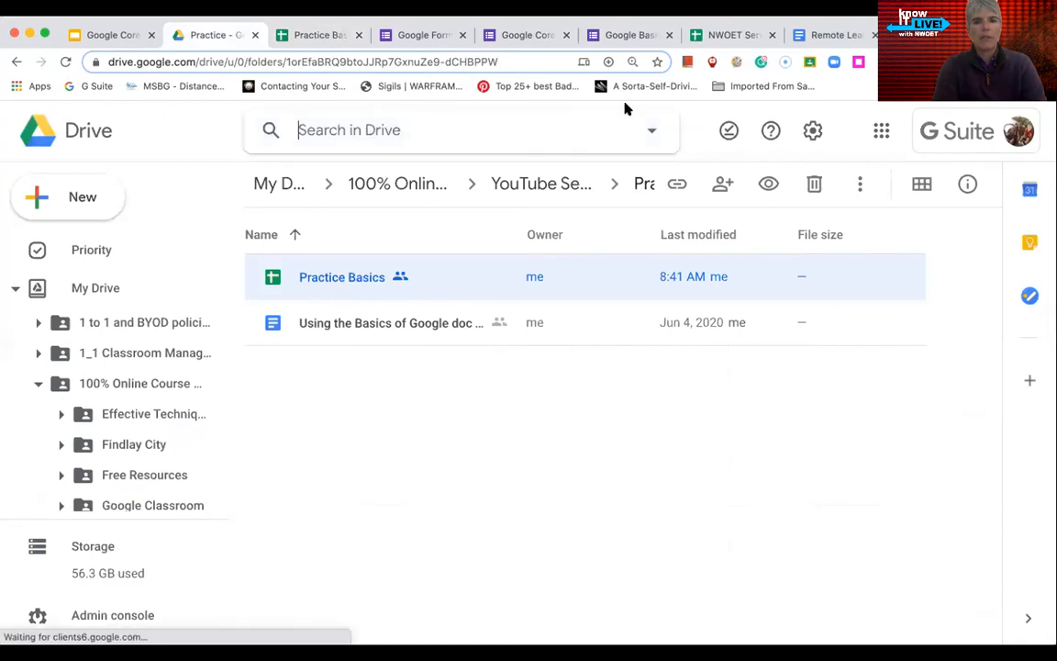
left_click(651, 130)
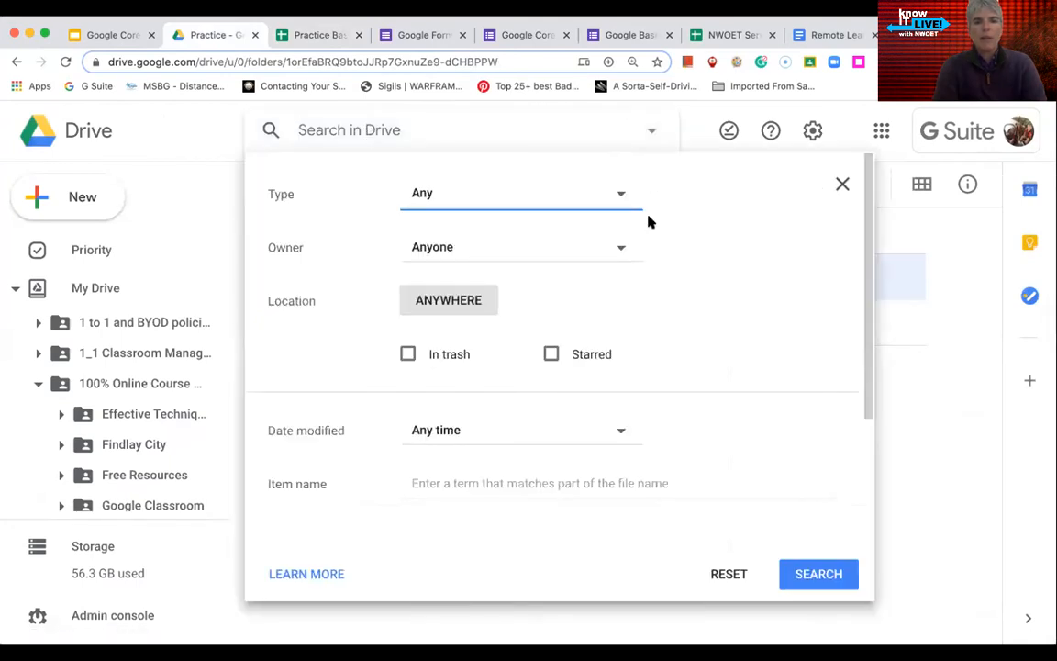
left_click(622, 196)
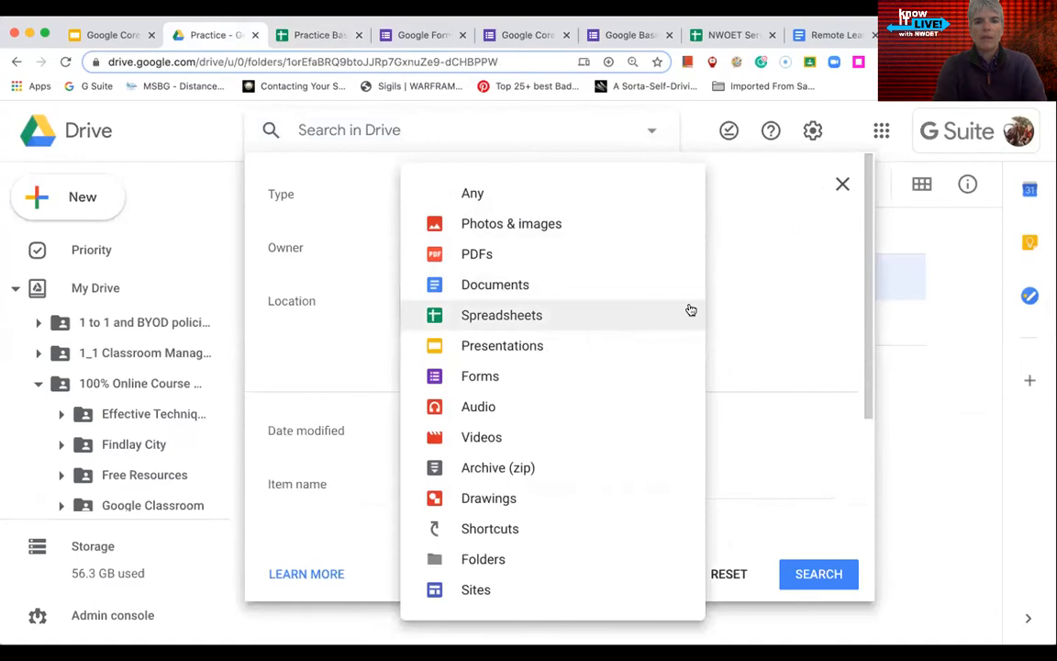
left_click(719, 289)
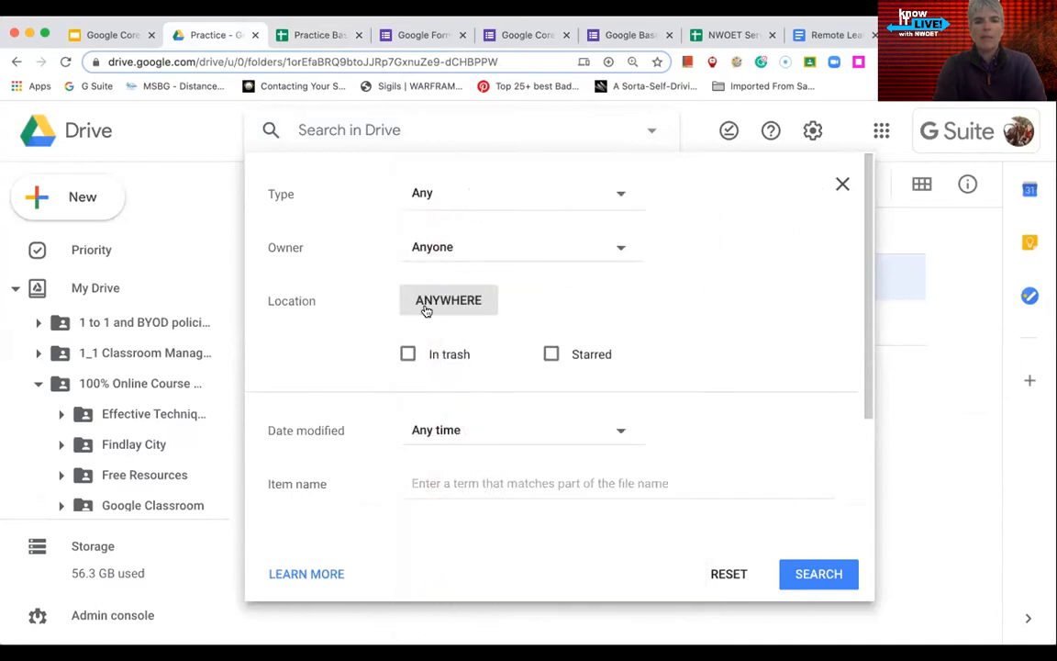
left_click(623, 621)
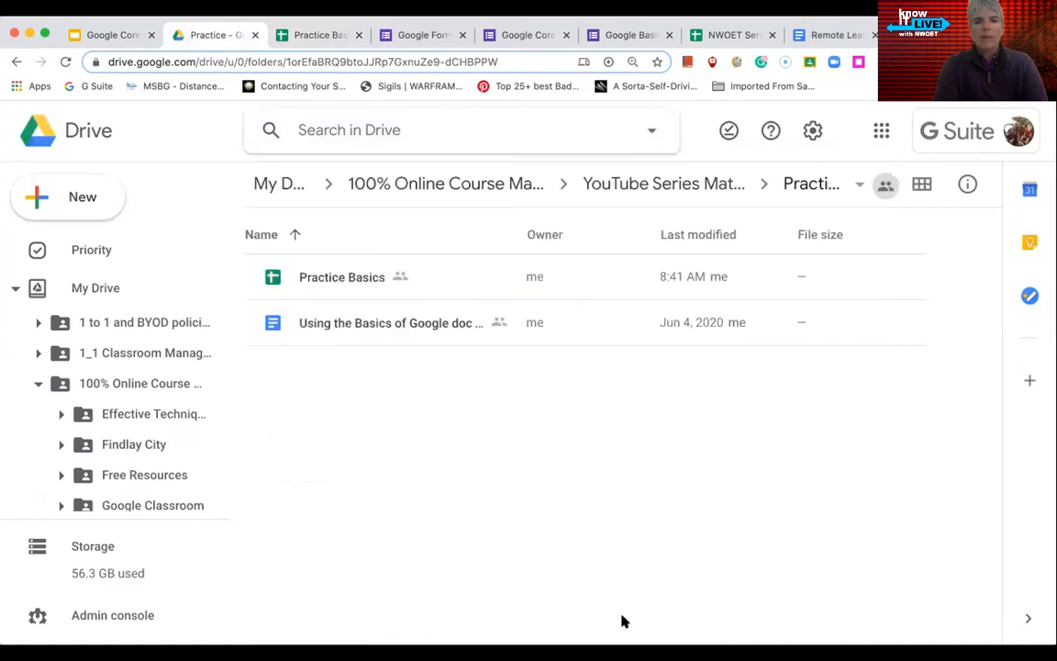
Return to the Practice Basics spreadsheet and select several single cells in columns A to C to show how cells are selected
left_click(319, 40)
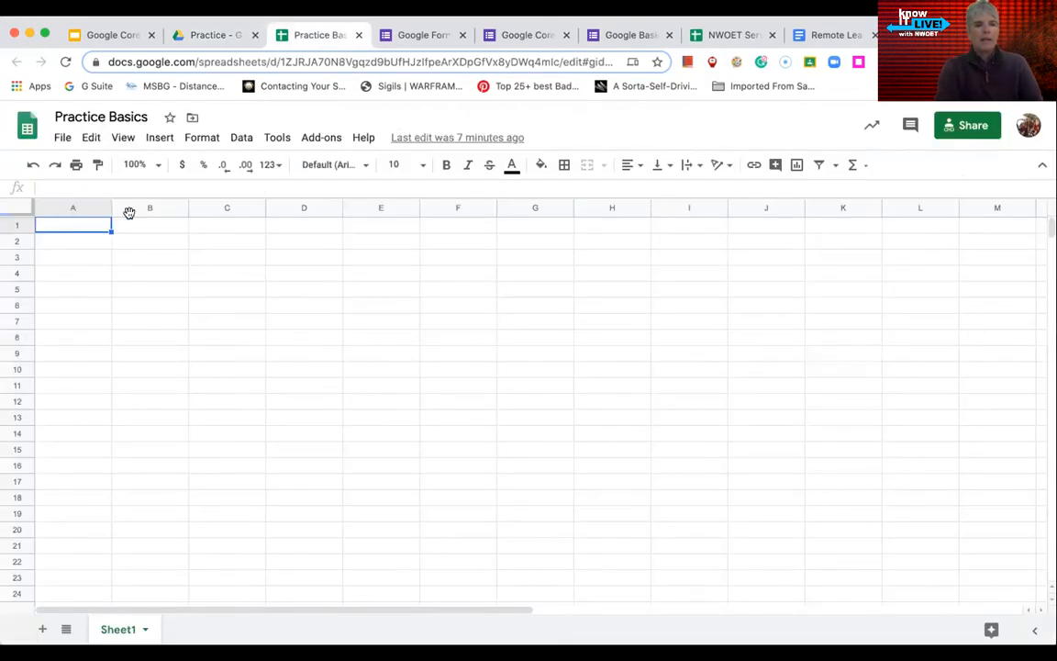
left_click(161, 227)
left_click(239, 236)
left_click(236, 304)
left_click(137, 326)
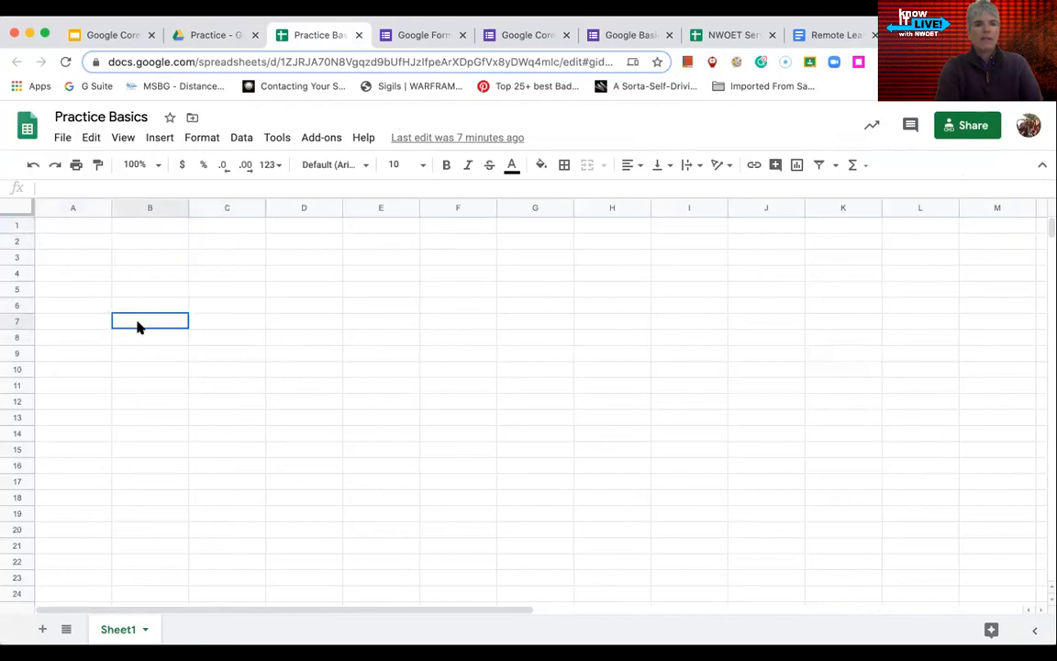
left_click(77, 307)
Enter "Informaiton" in cell A1 and move cell by cell along row 1 to column F
left_click(74, 227)
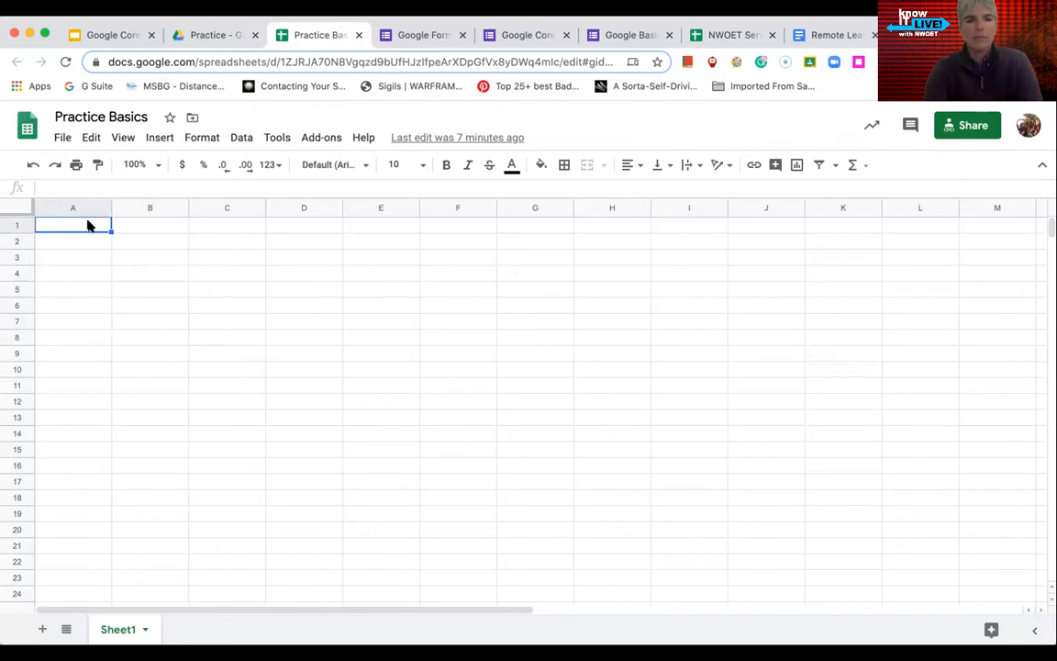
type("Informaiton")
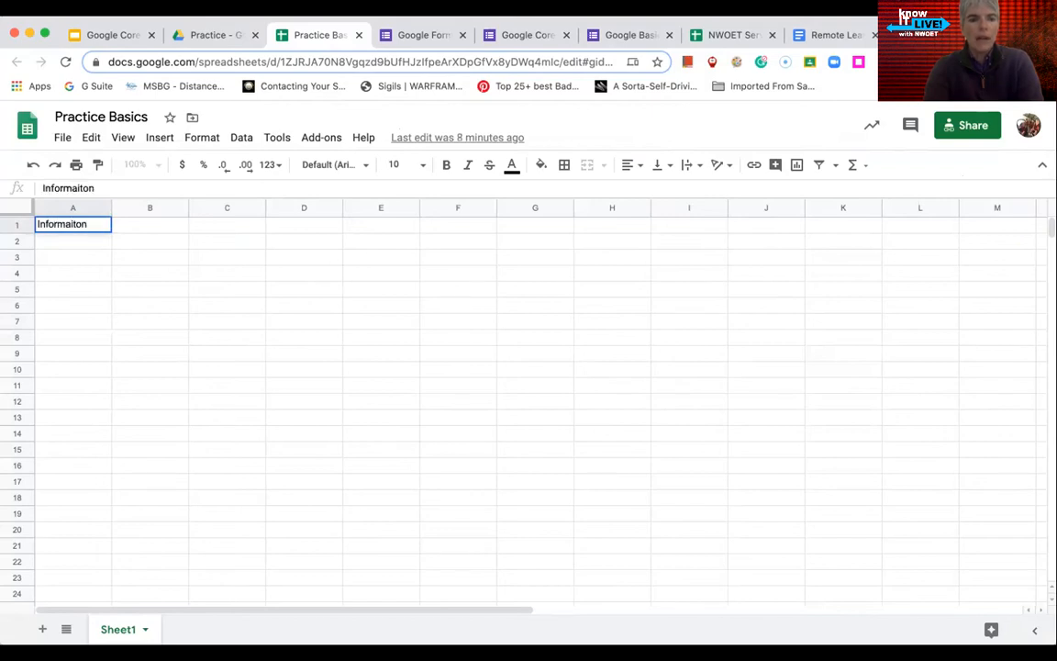
key("Tab")
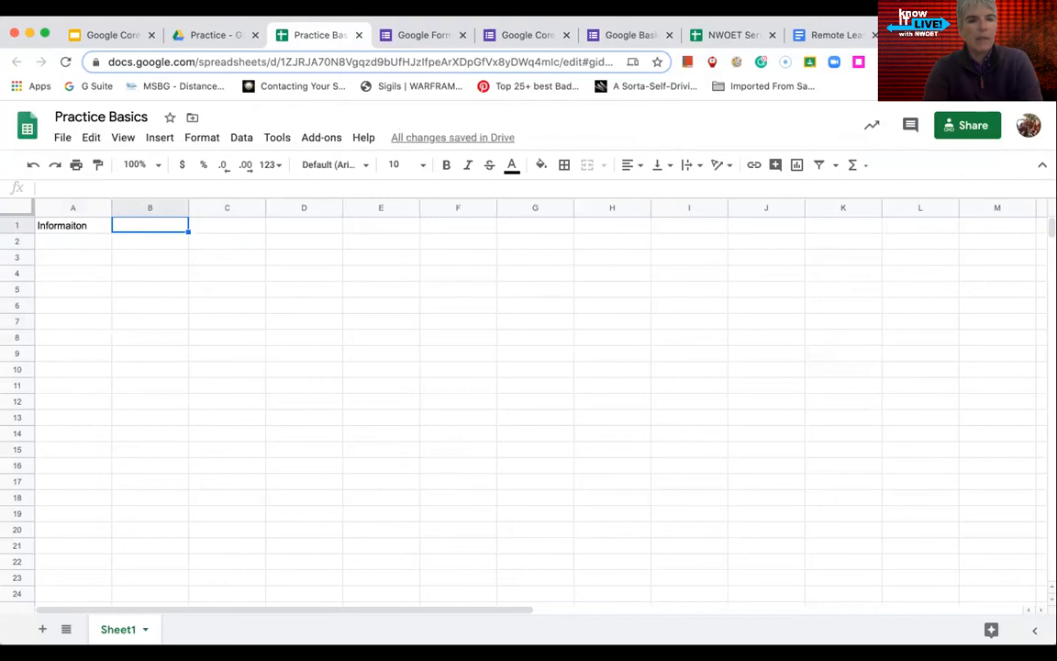
key("Tab")
key("Tab")
key("Tab")
key("Tab")
key("Return")
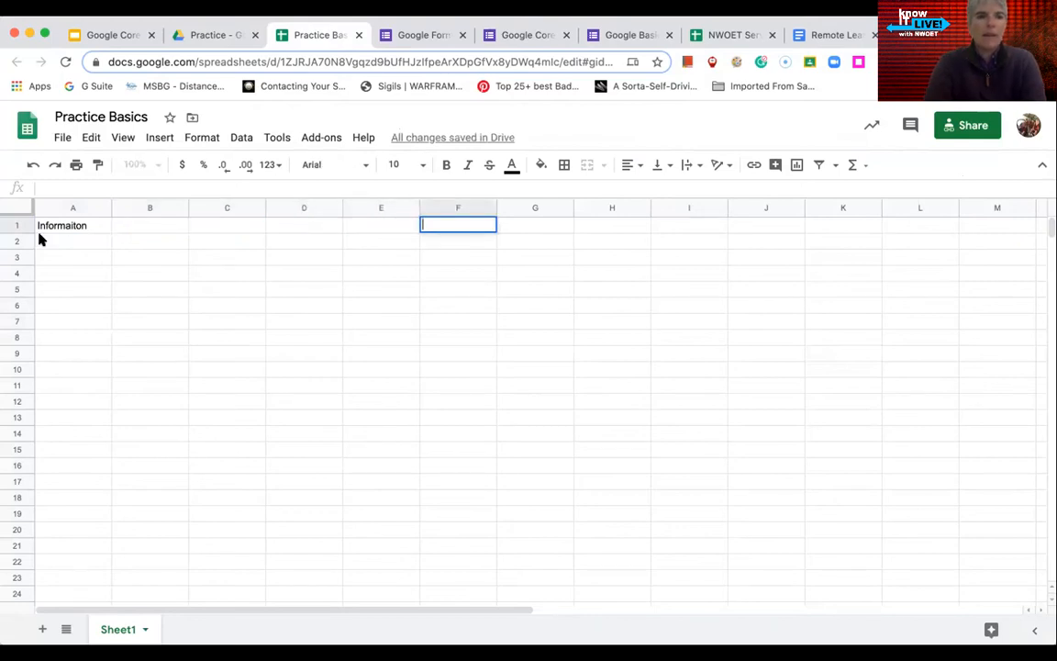
Enter "Here" in cell A2 and "enter" in cell A3
left_click(66, 231)
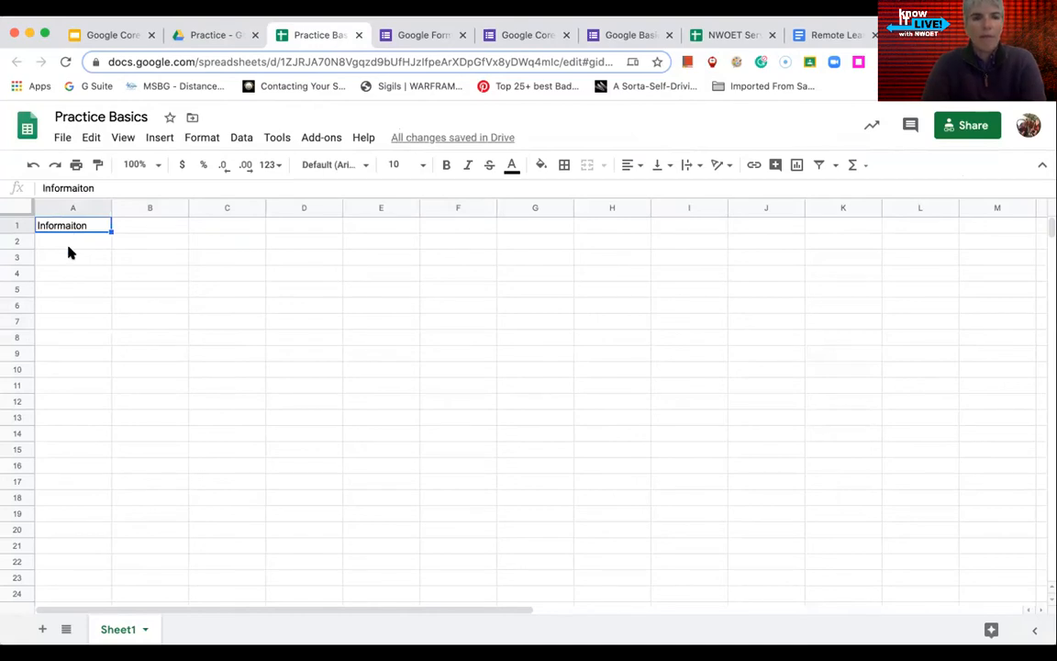
left_click(73, 245)
type("Here")
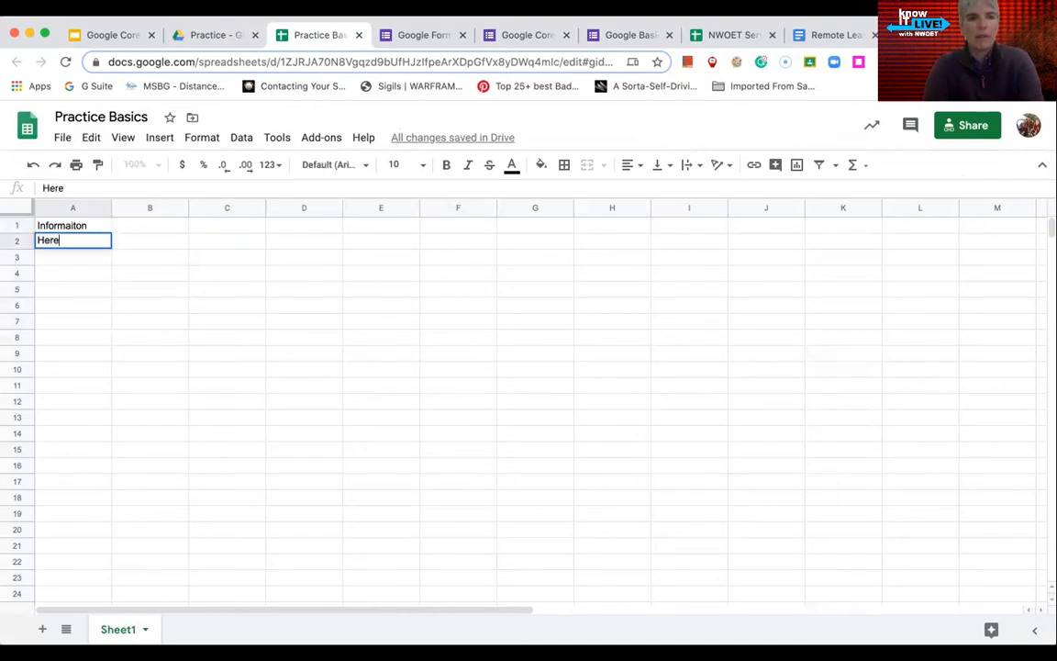
key("Return")
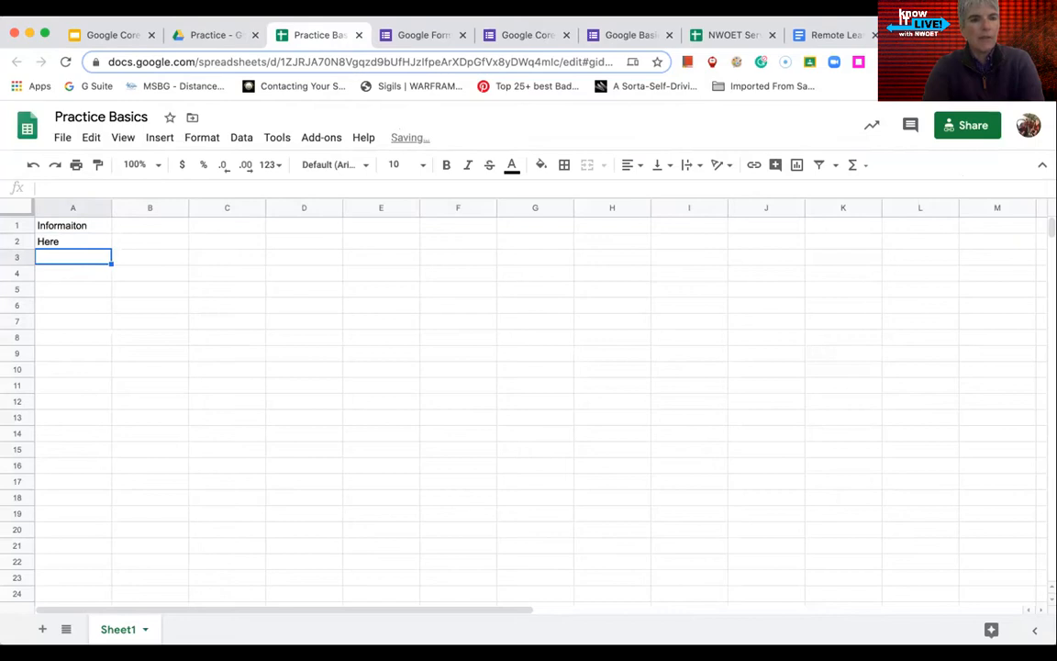
type("enter")
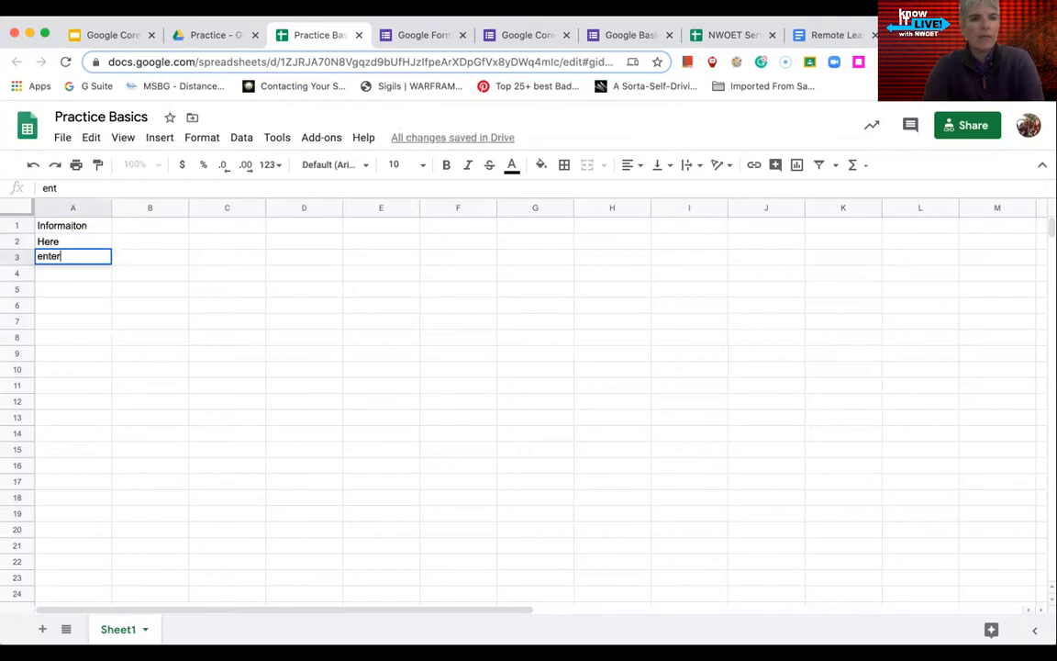
key("Return")
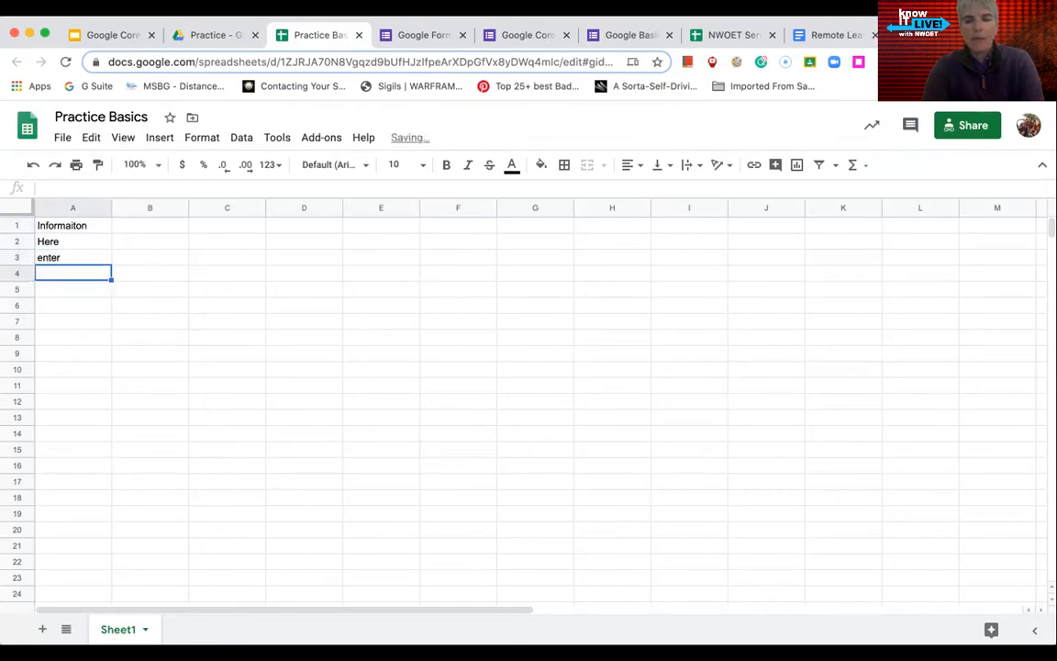
Fill cells A4 to A9 with "down", "to", "the", "cell", "in that" and "column", and select cell A1
type("down")
key("Return")
type("to")
key("Return")
type("the")
key("Return")
type("cell")
key("Return")
type("in that")
key("Return")
type("column")
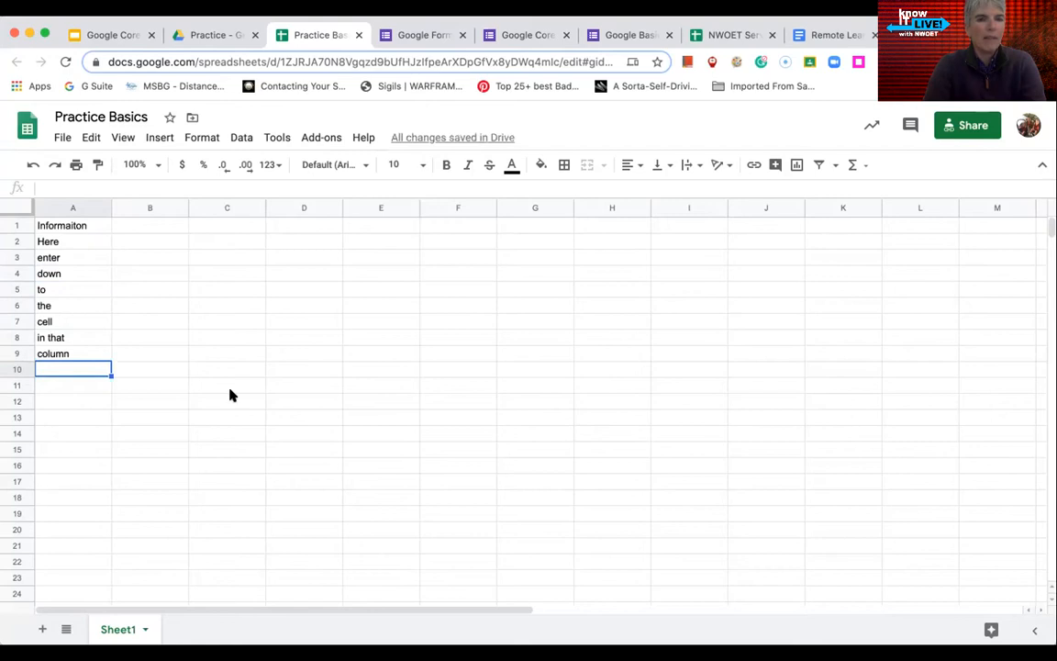
left_click(79, 225)
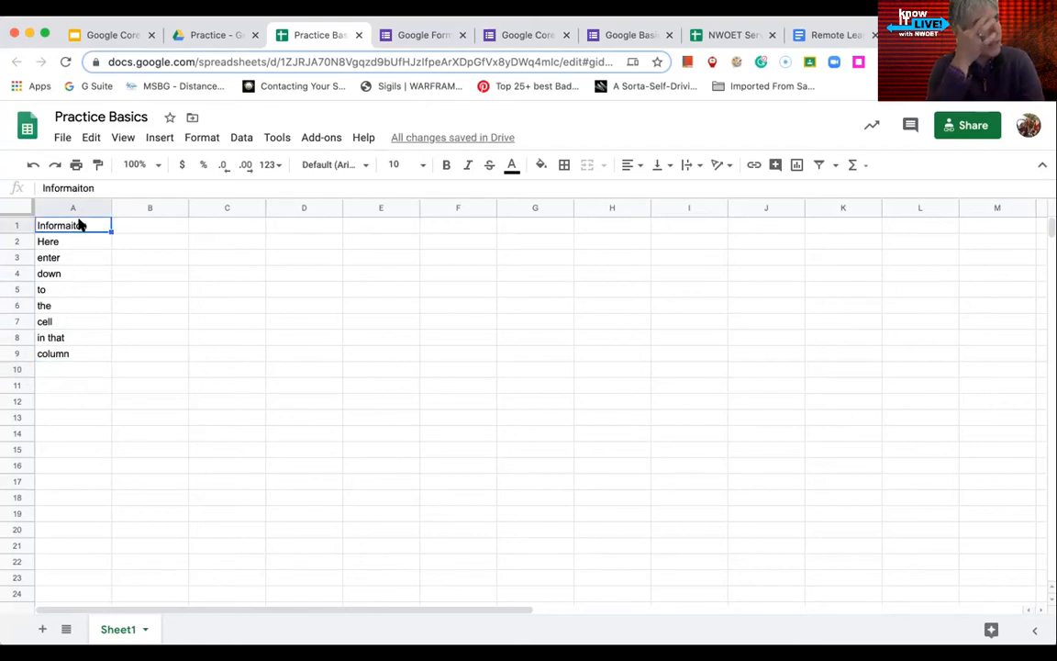
Look through the editing, insert, delete, link, comment and validation options available for cell A1
right_click(79, 225)
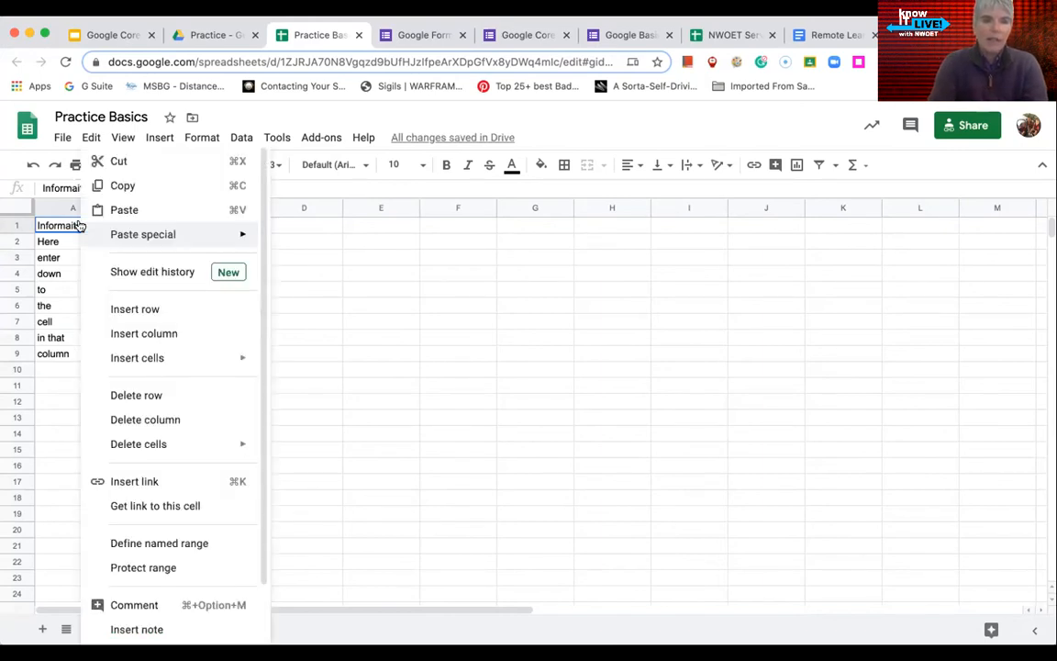
scroll(156, 332, "down", 2)
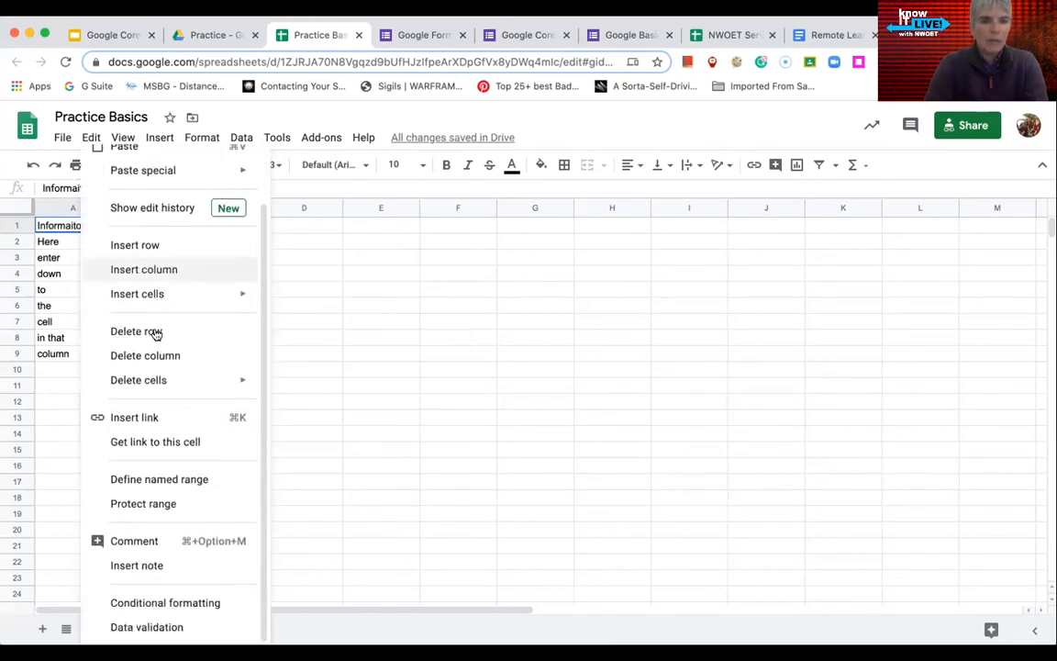
scroll(190, 371, "up", 2)
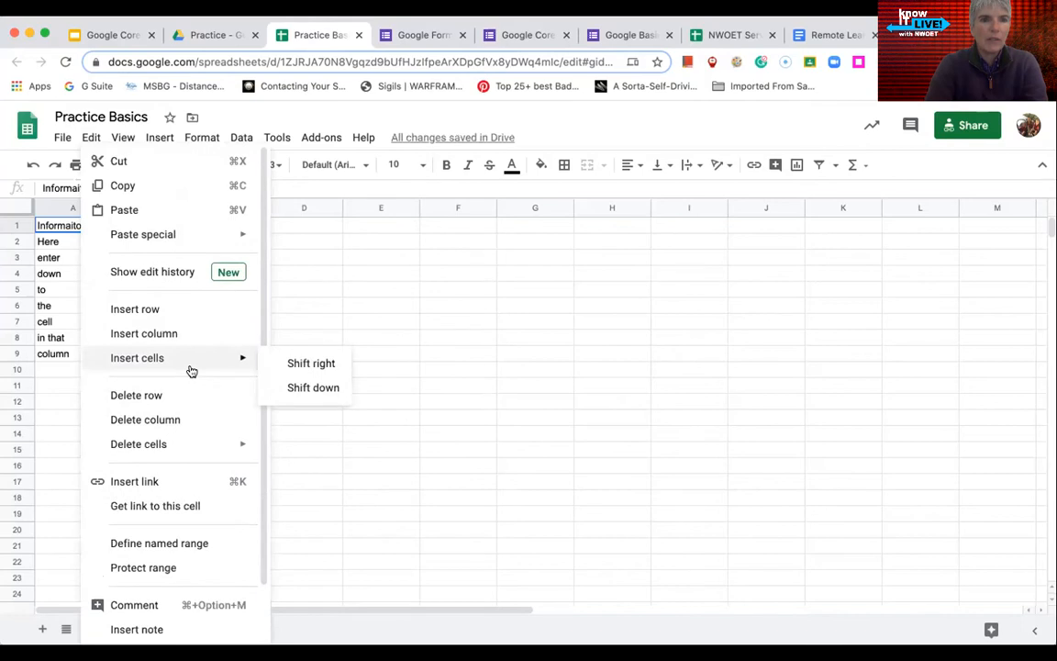
left_click(335, 278)
left_click(71, 414)
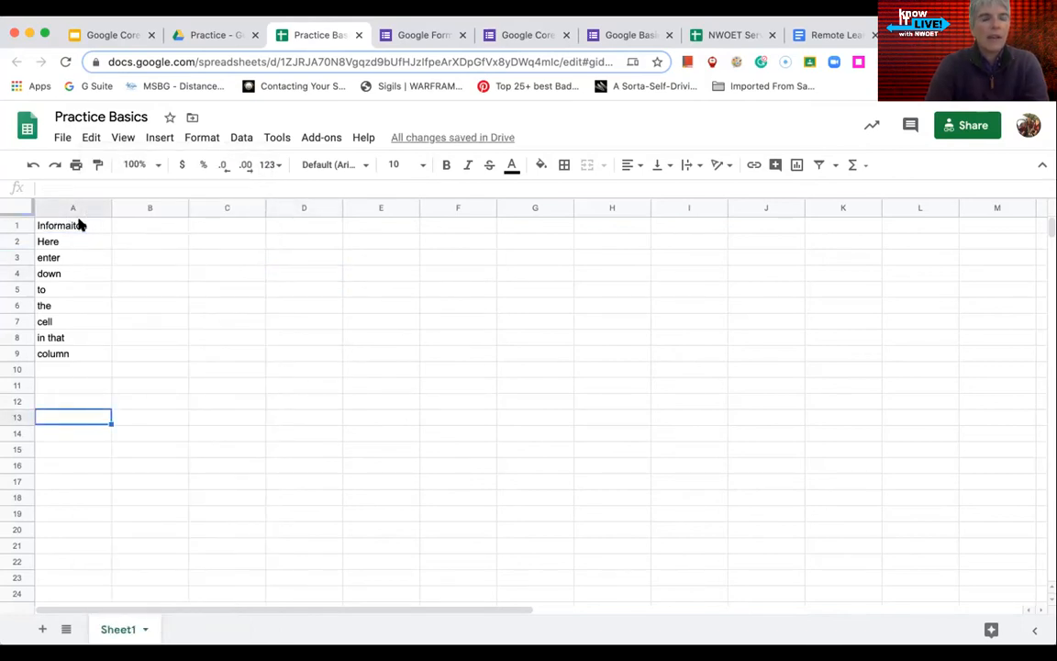
right_click(81, 225)
mouse_move(88, 226)
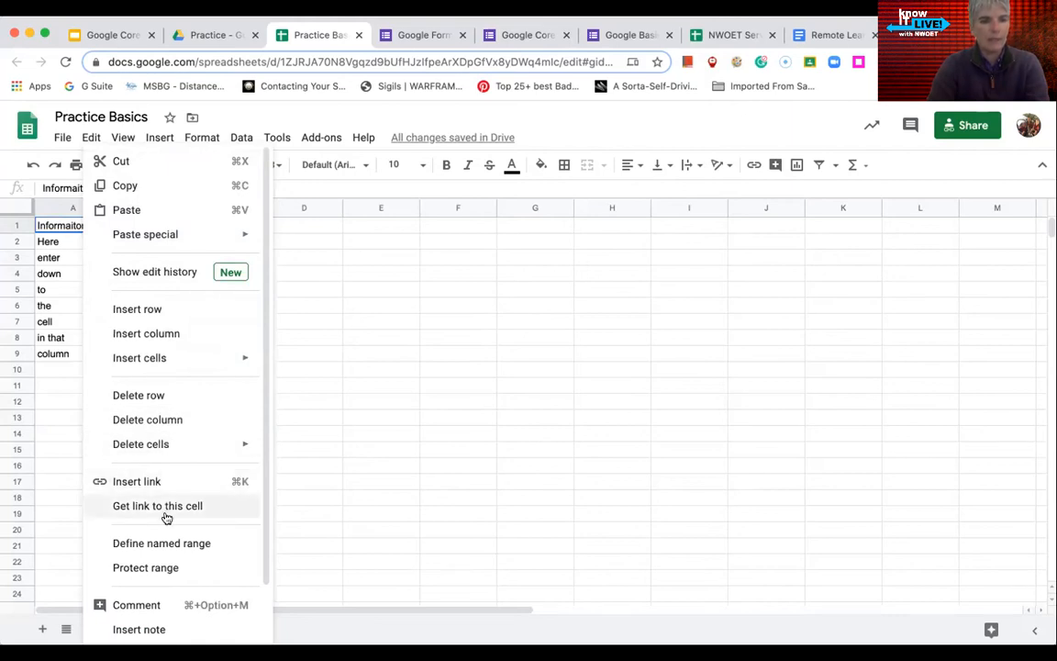
scroll(165, 517, "down", 2)
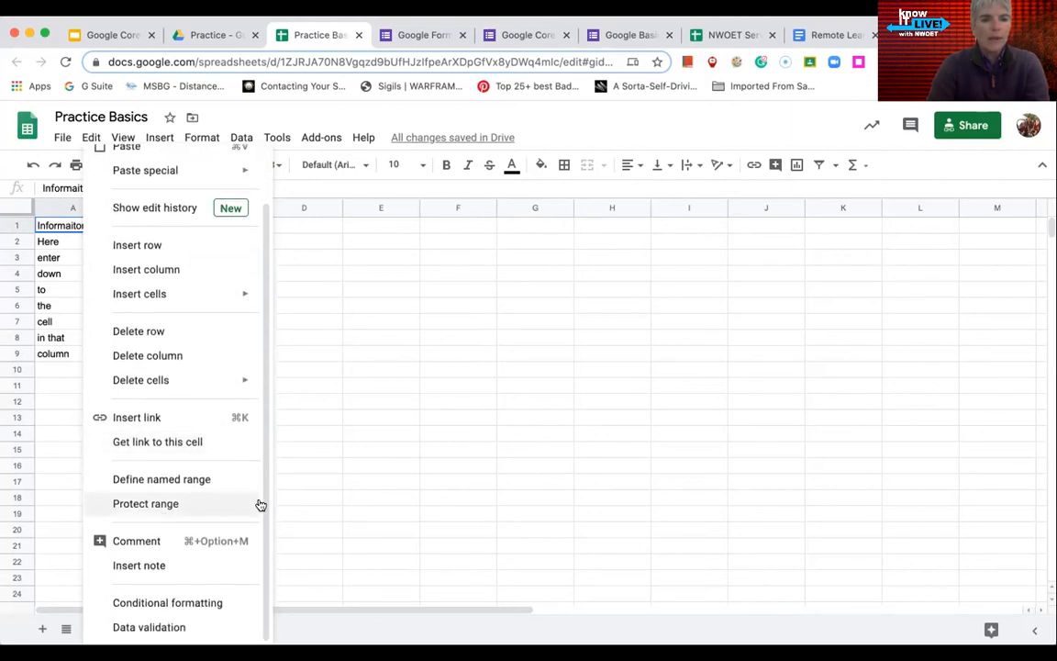
left_click(295, 499)
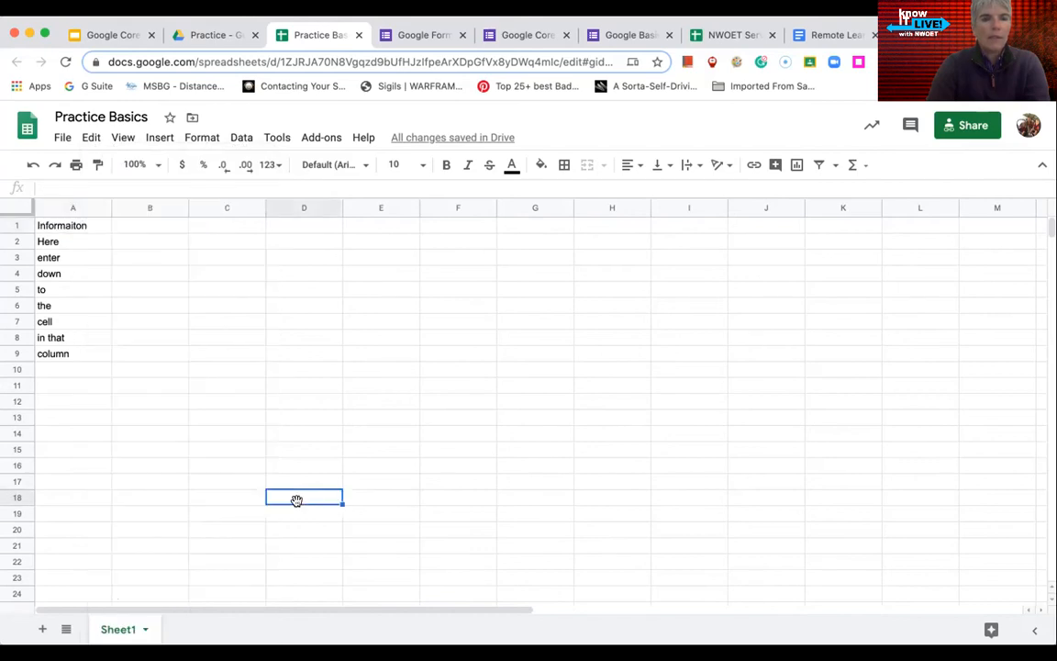
Make the text in cell A1 bold and set its font size to 12
left_click(81, 225)
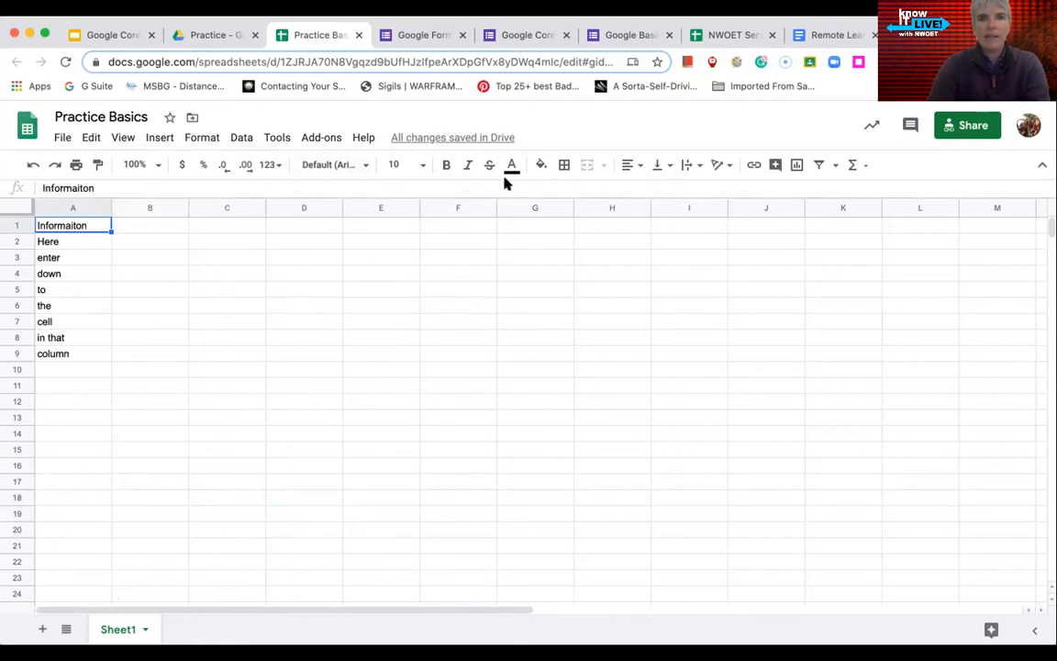
left_click(448, 166)
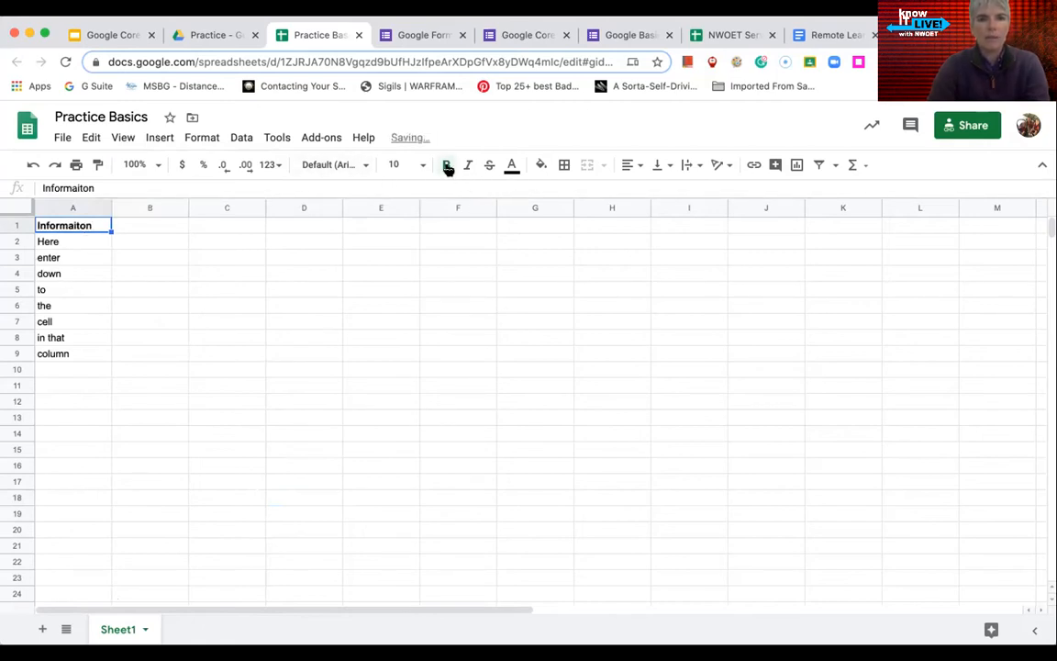
left_click(424, 167)
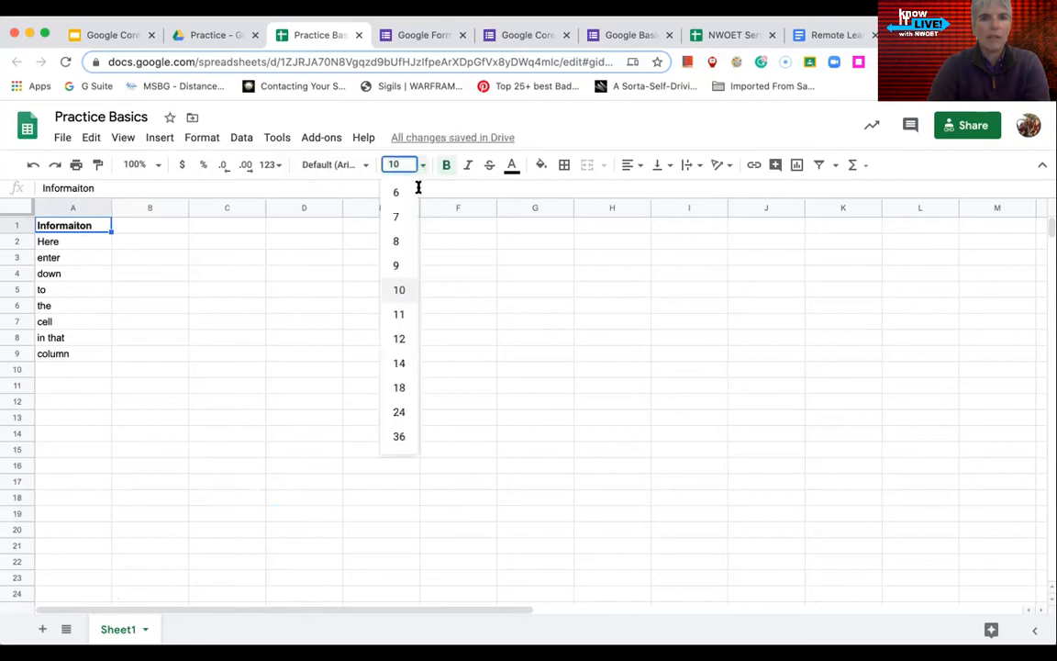
left_click(411, 339)
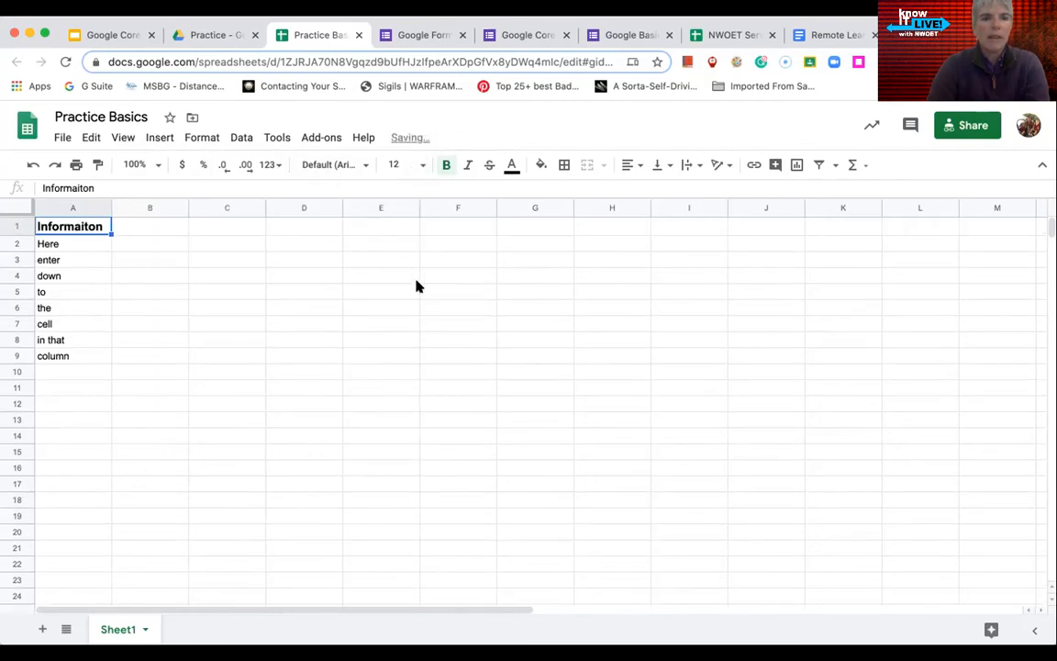
Correct the spelling of the heading in cell A1 to "Information"
double_click(102, 226)
key("BackSpace")
key("BackSpace")
key("BackSpace")
key("BackSpace")
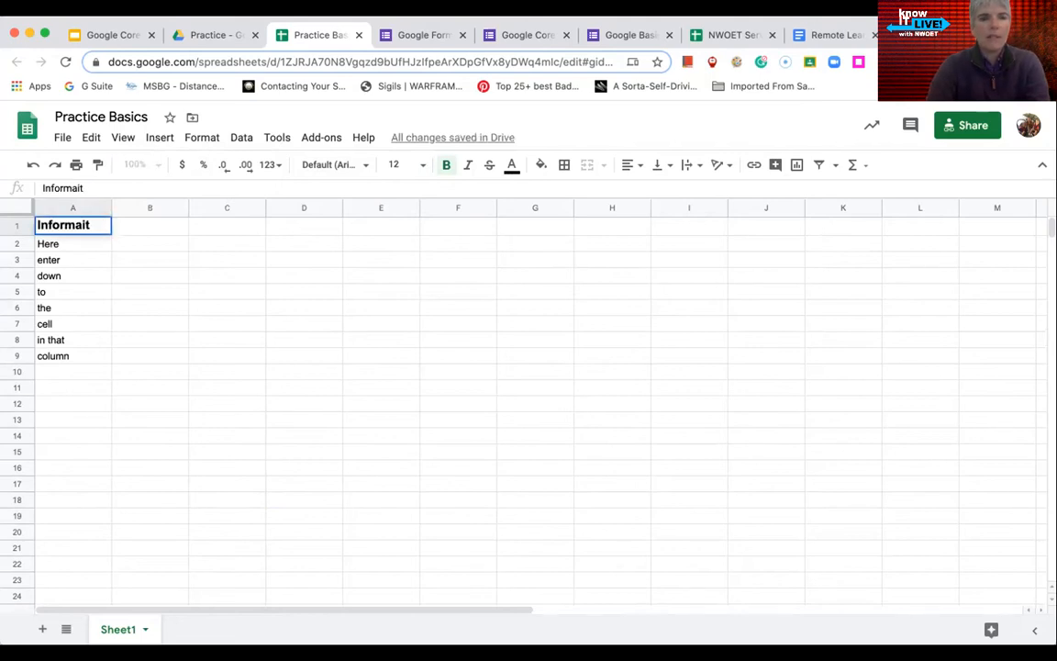
type("tion")
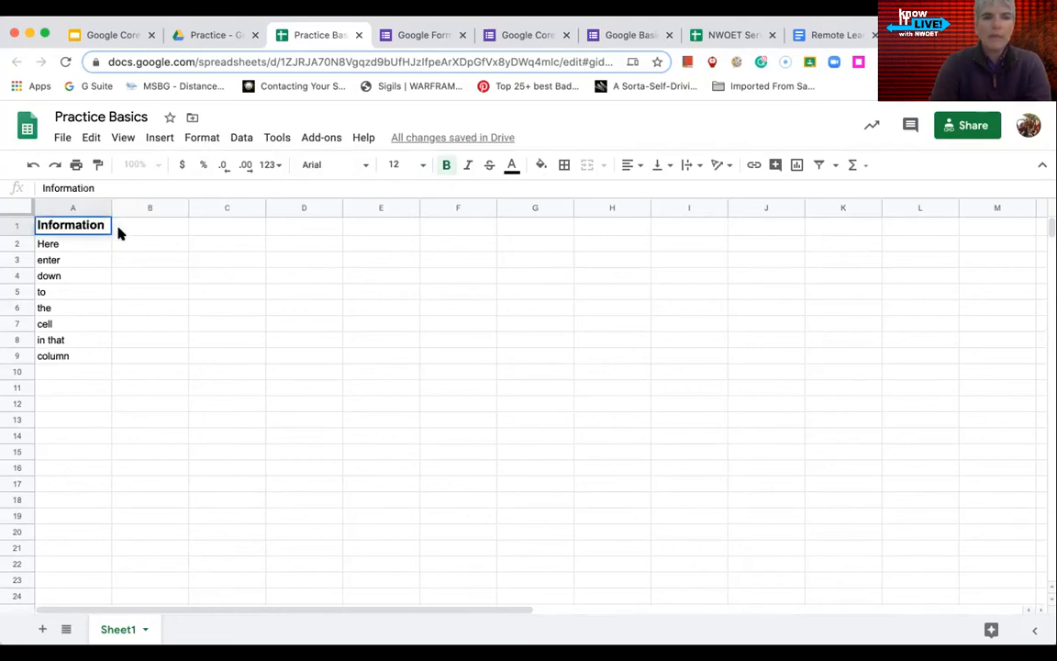
left_click(146, 233)
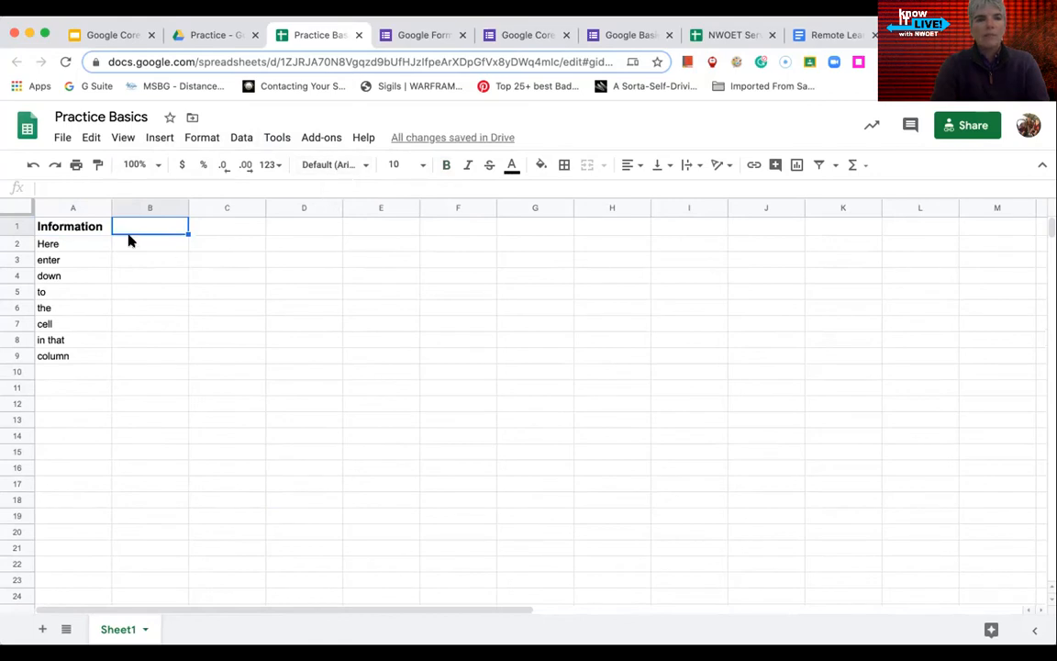
Give cell A2 ("Here") a light green fill and blue text
left_click(46, 243)
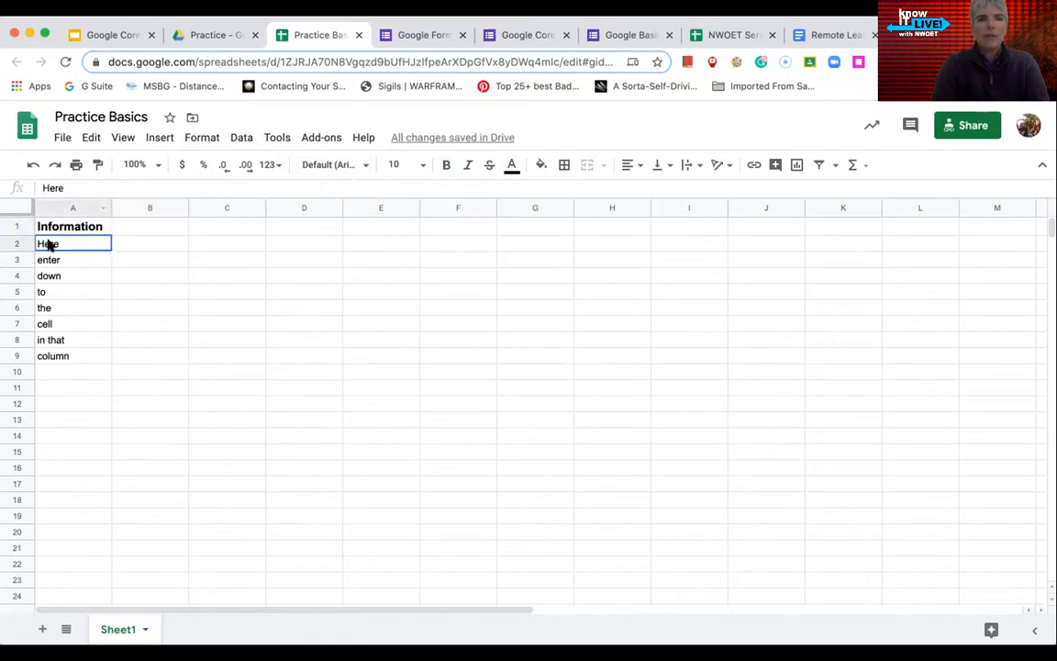
left_click(541, 165)
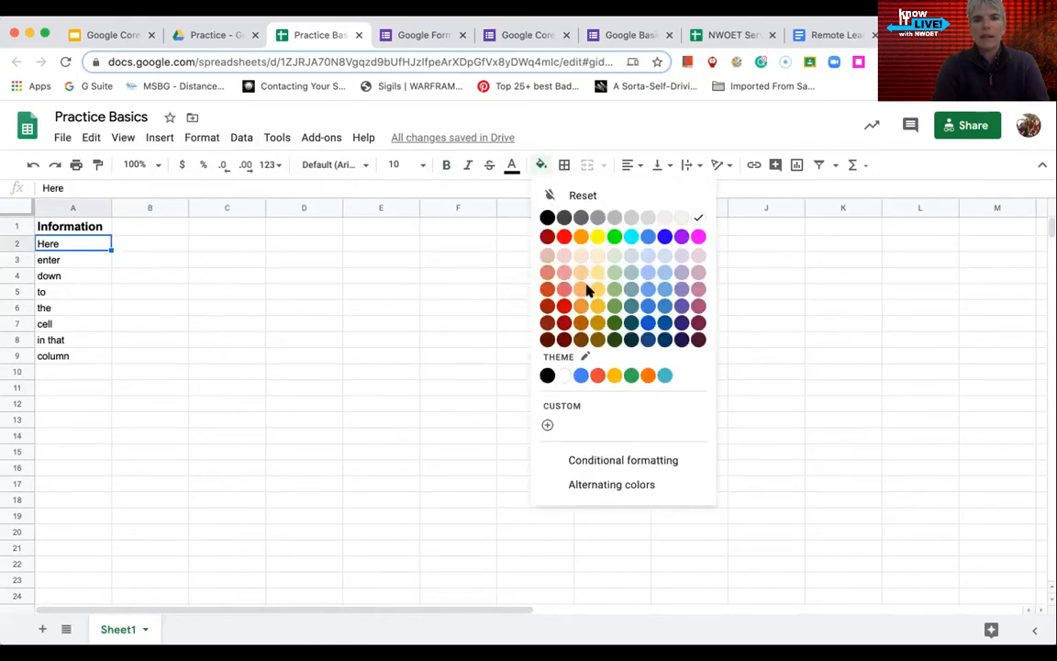
left_click(615, 293)
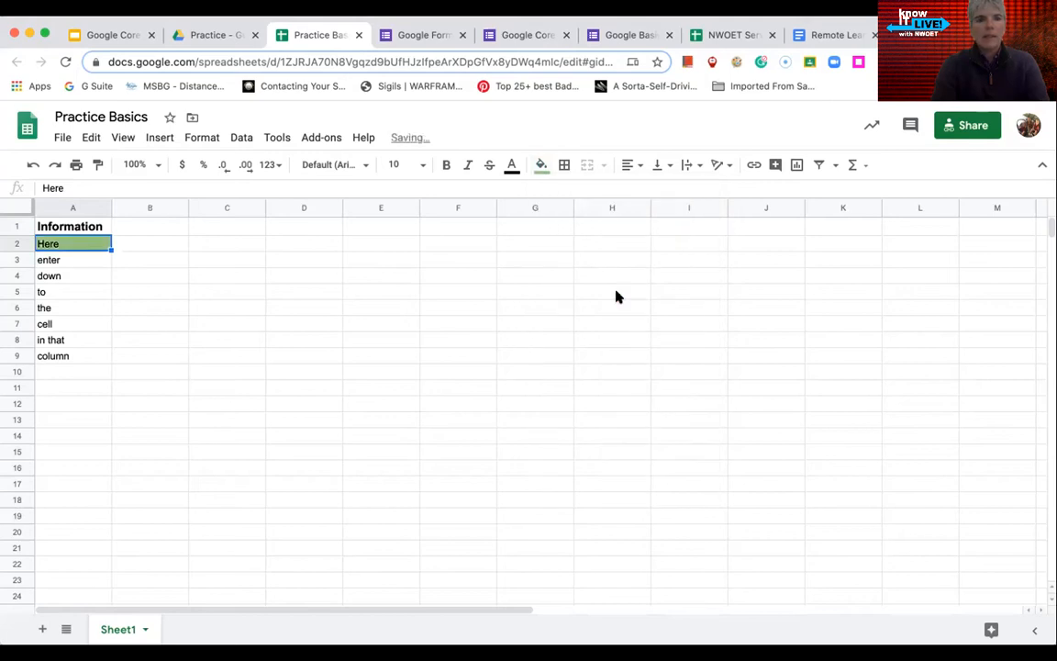
left_click(512, 167)
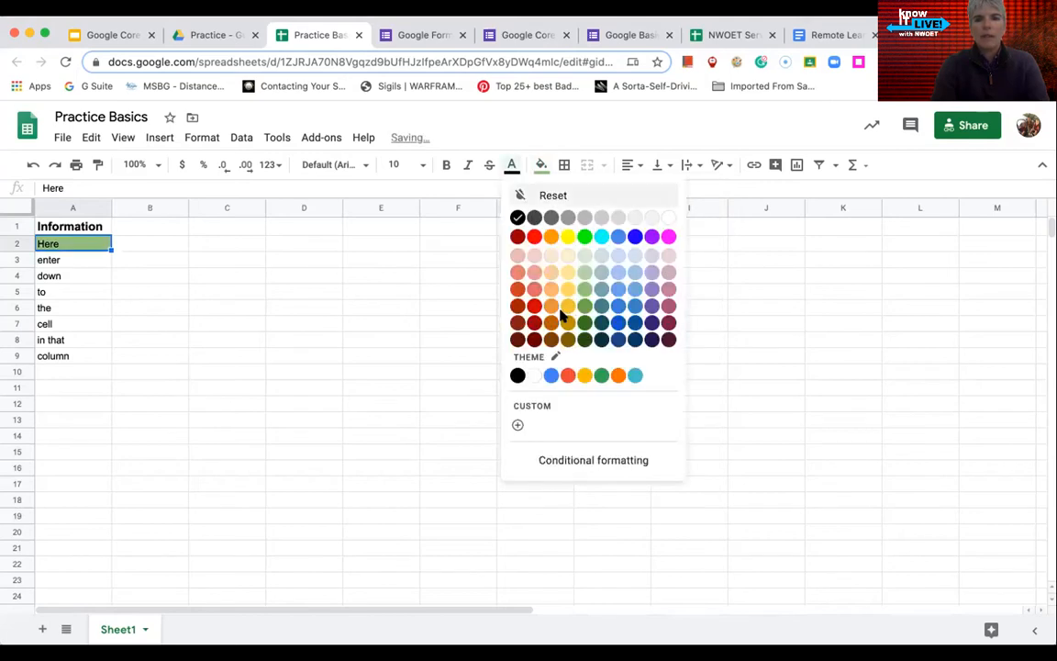
left_click(617, 307)
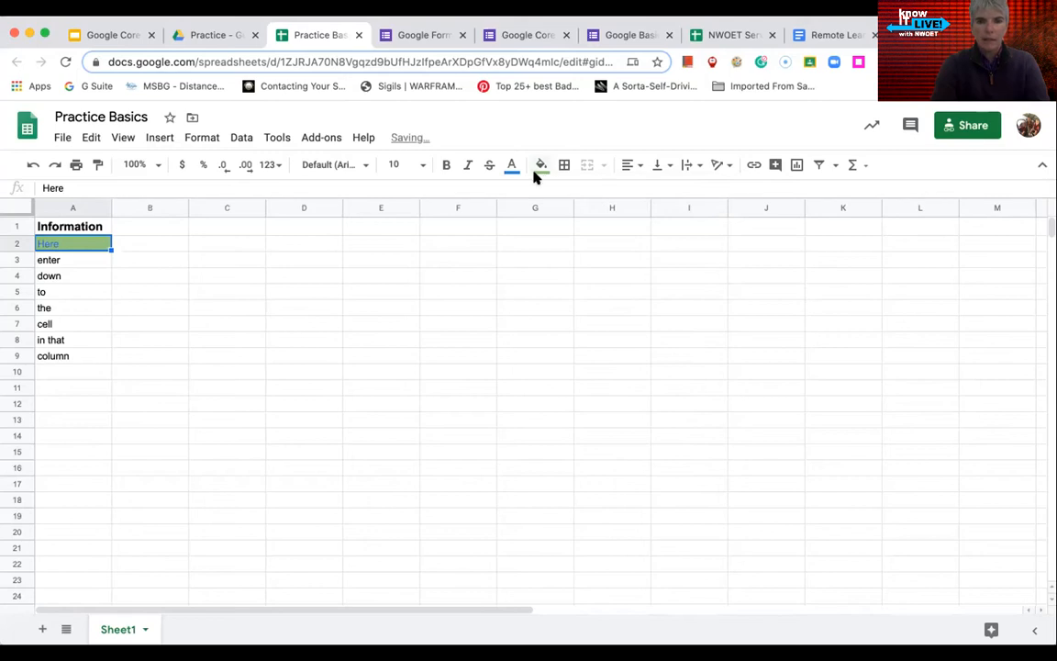
Make the text in cell A2 italic and bold at font size 12
left_click(469, 167)
left_click(447, 167)
left_click(413, 165)
left_click(400, 338)
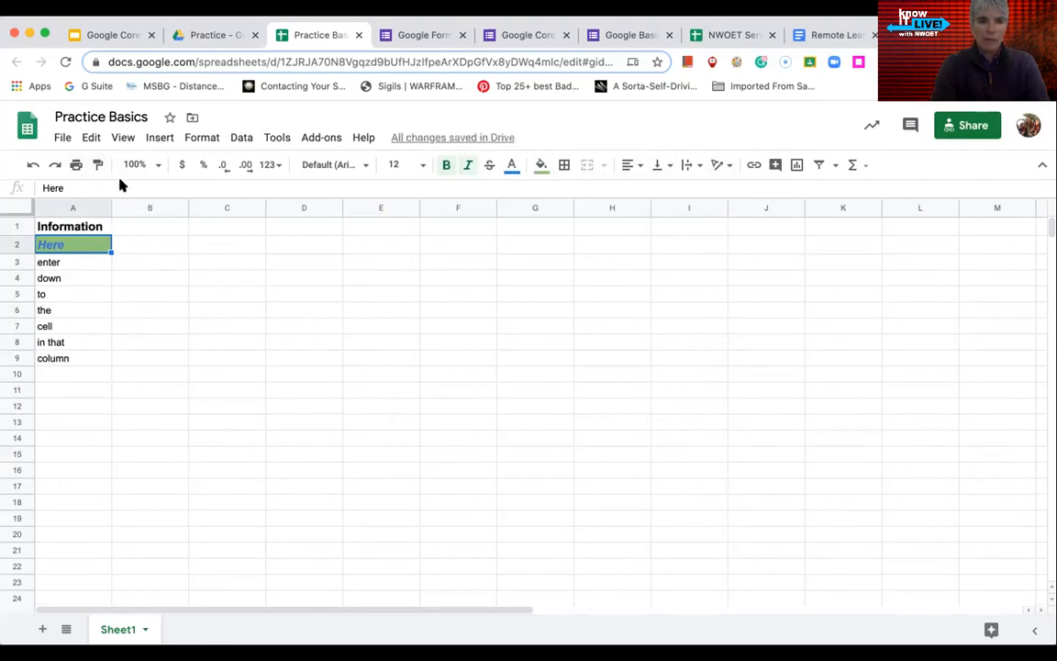
Bring up the horizontal alignment choices for cell A3 ("enter") and set its vertical alignment to Middle
left_click(64, 263)
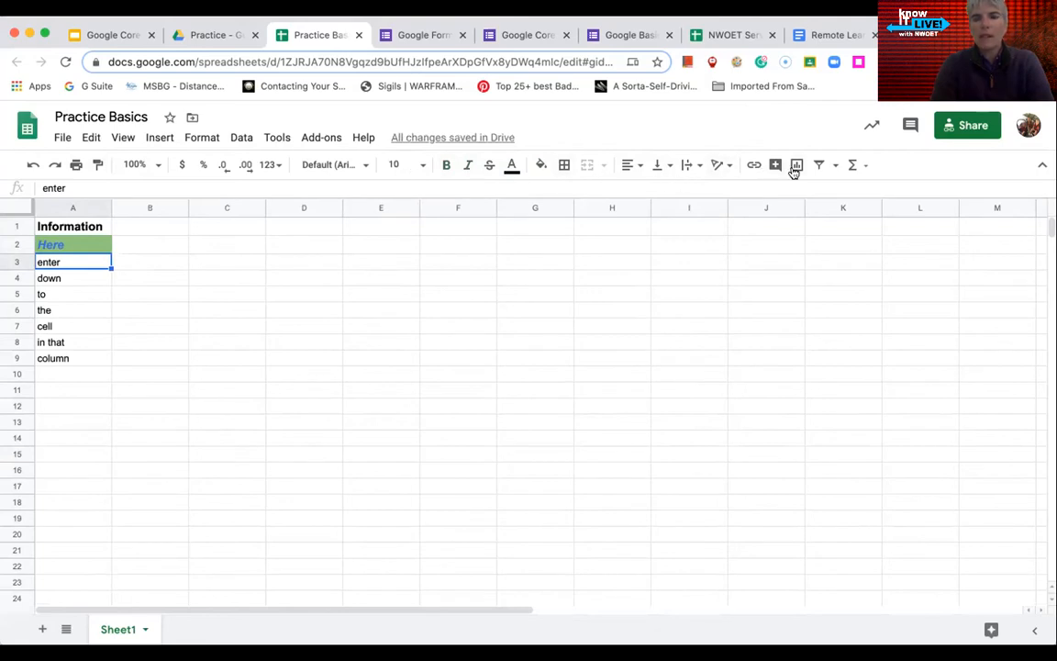
left_click(637, 167)
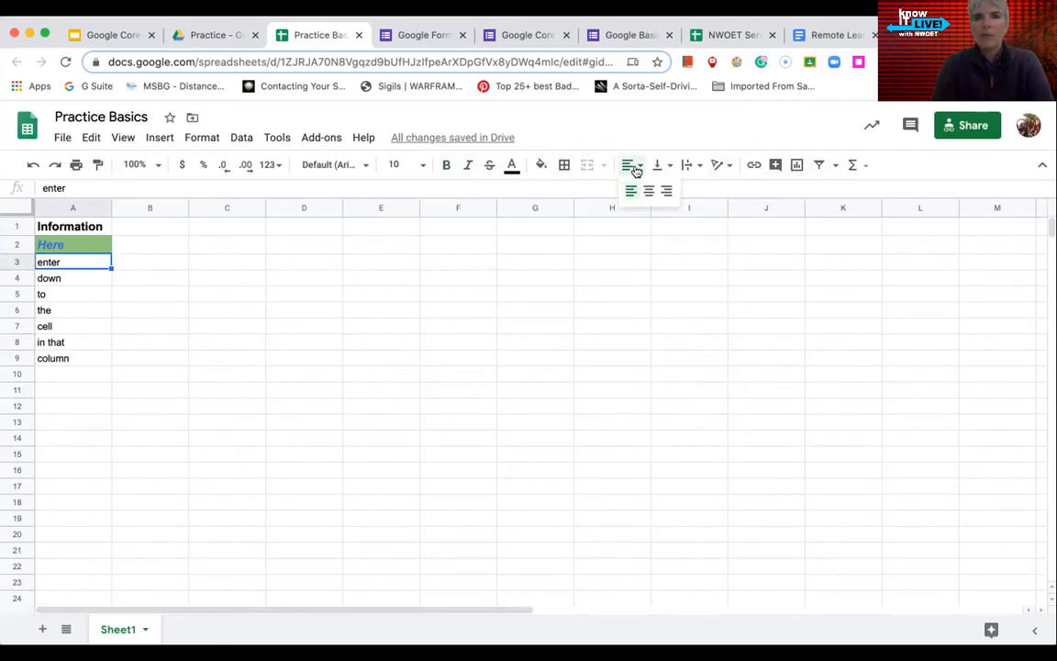
left_click(697, 212)
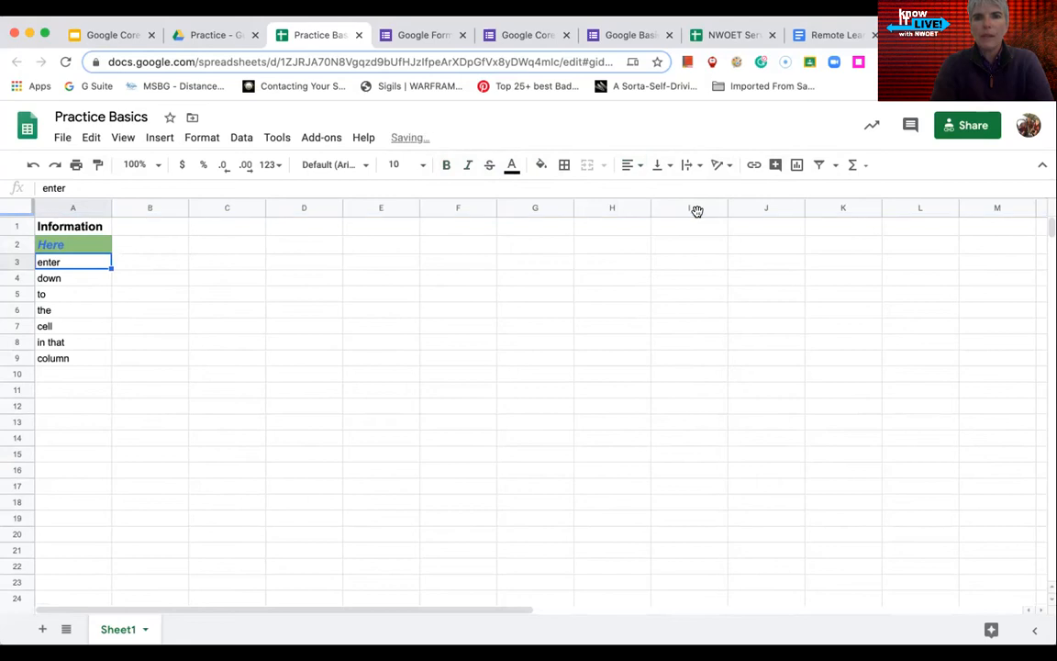
left_click(668, 167)
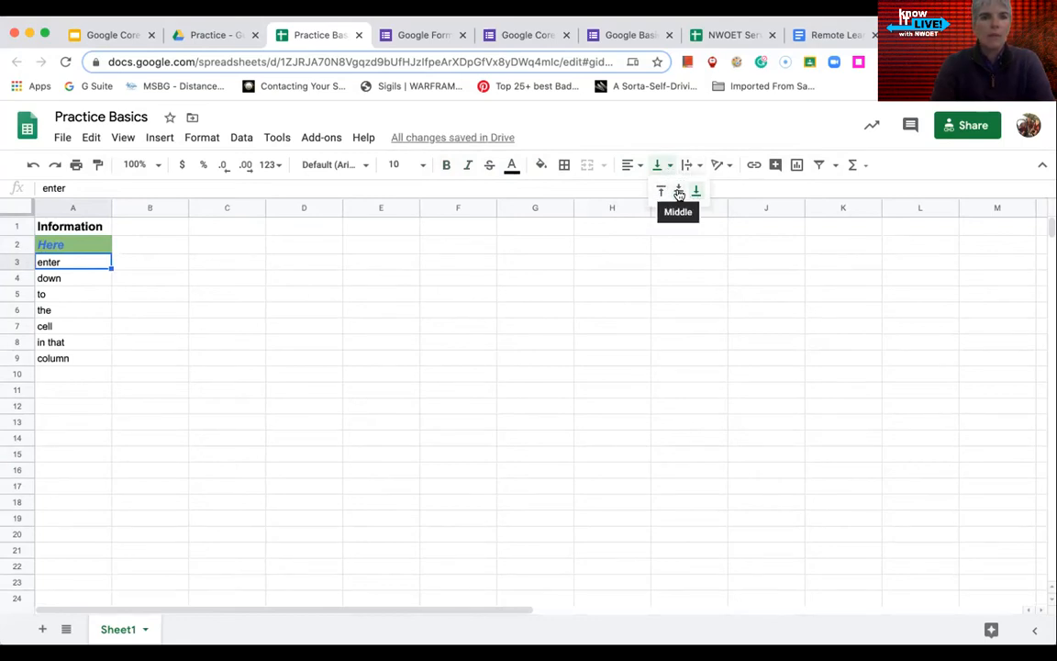
left_click(679, 192)
Extend the text in cell A3 to "enter too many words"
double_click(87, 261)
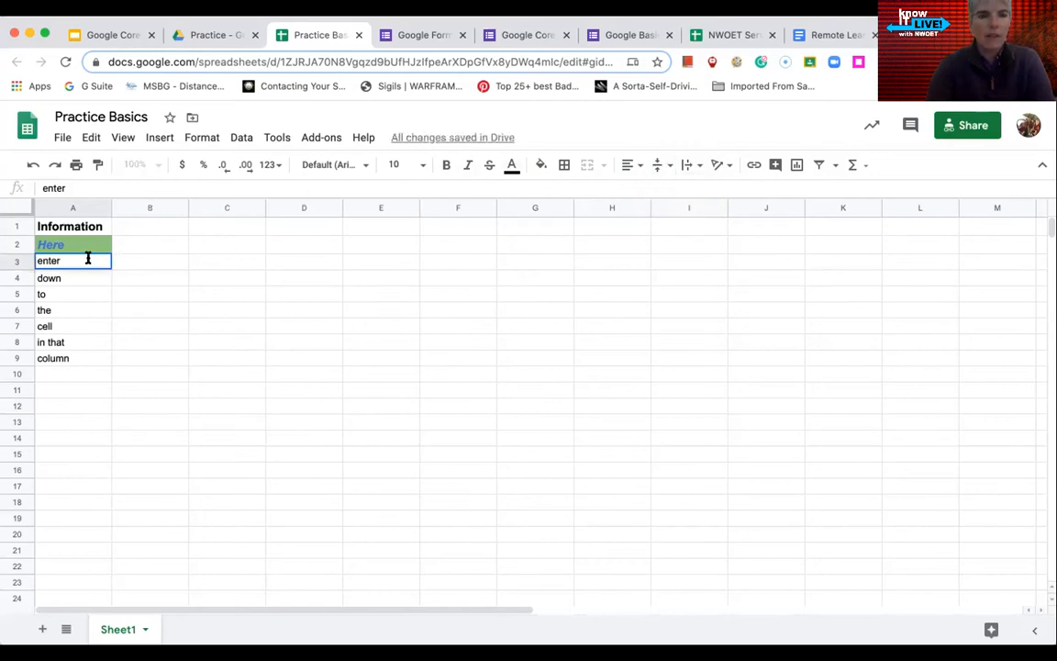
type("too ma")
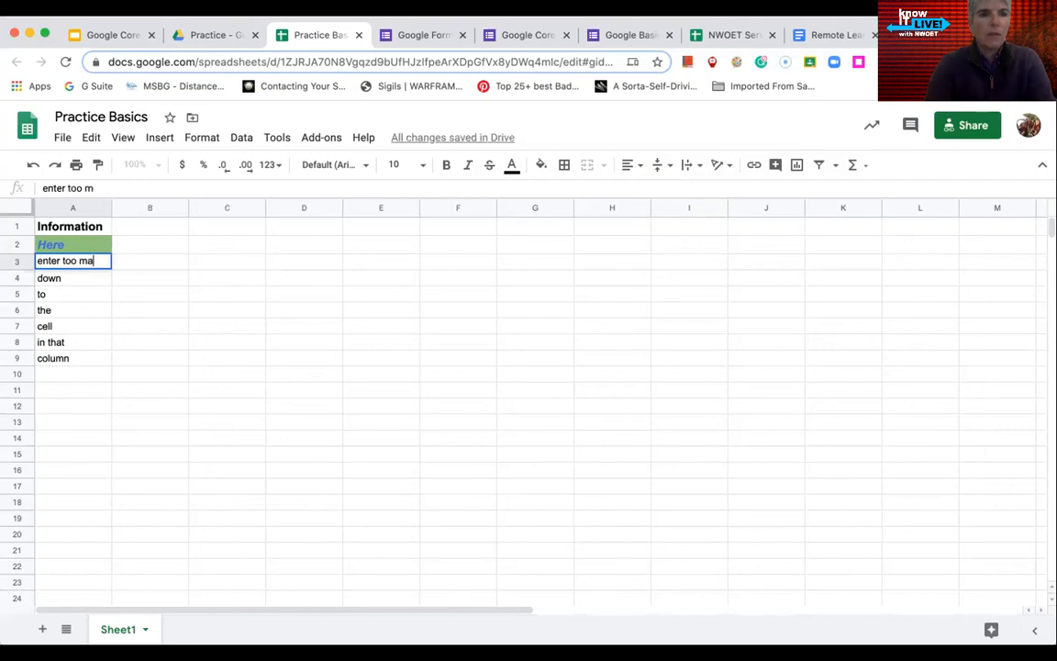
type("ny words")
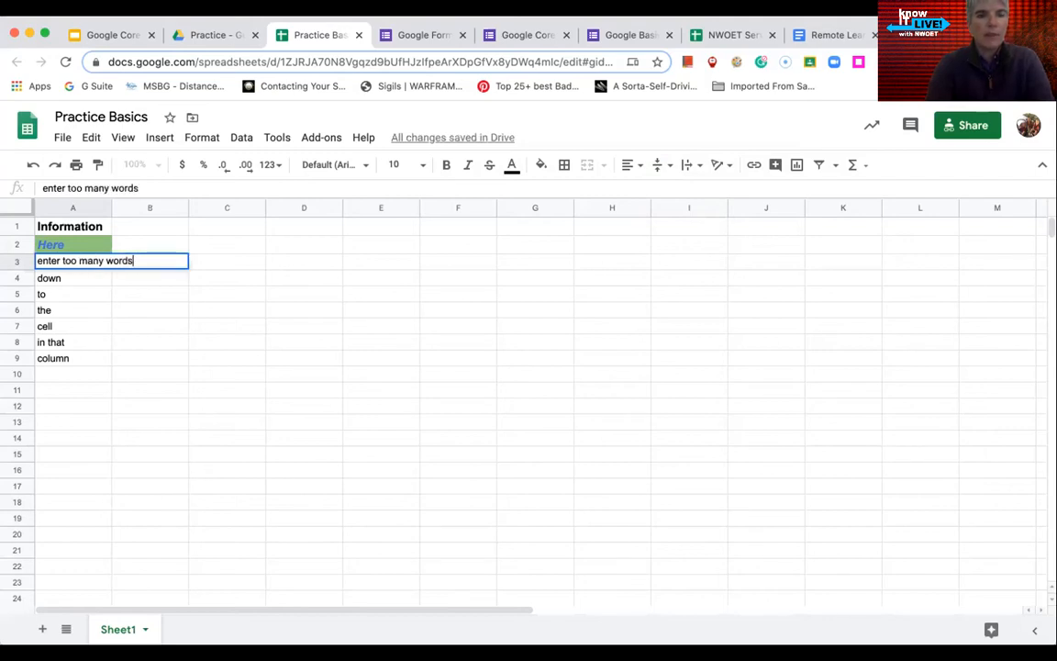
left_click(129, 321)
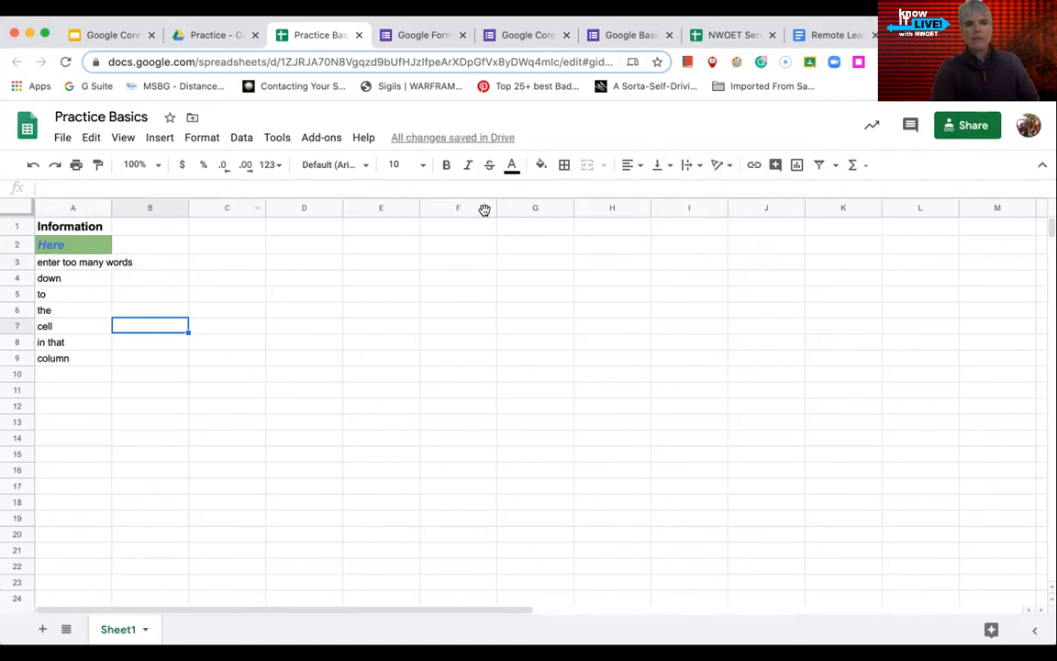
Apply text wrapping to empty cell B7 and to the overflowing text in cell A3
left_click(695, 170)
left_click(706, 190)
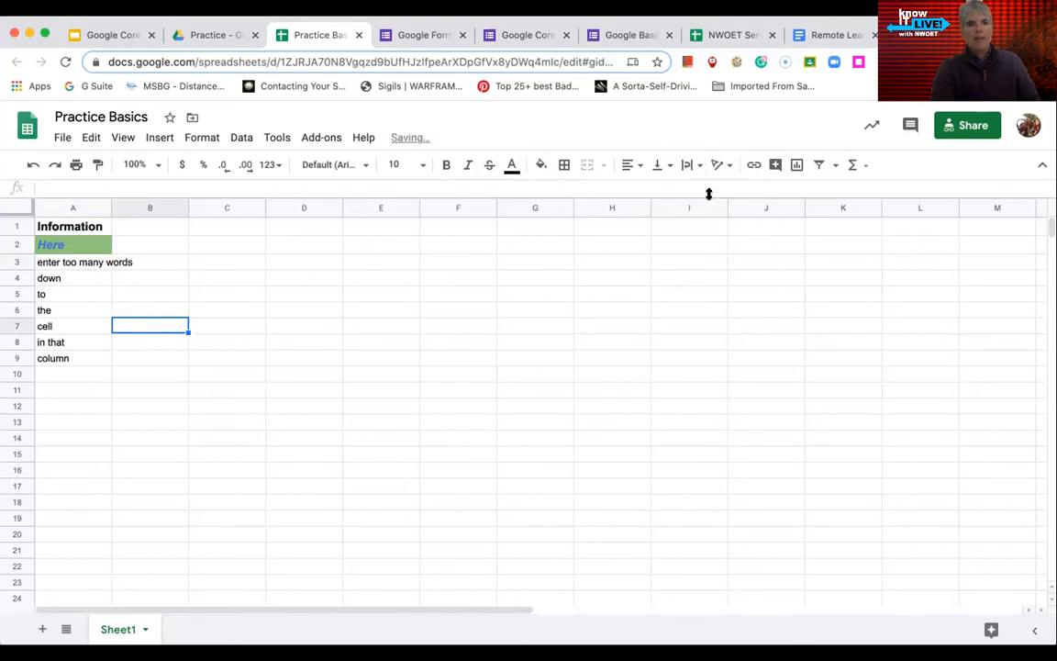
left_click(61, 262)
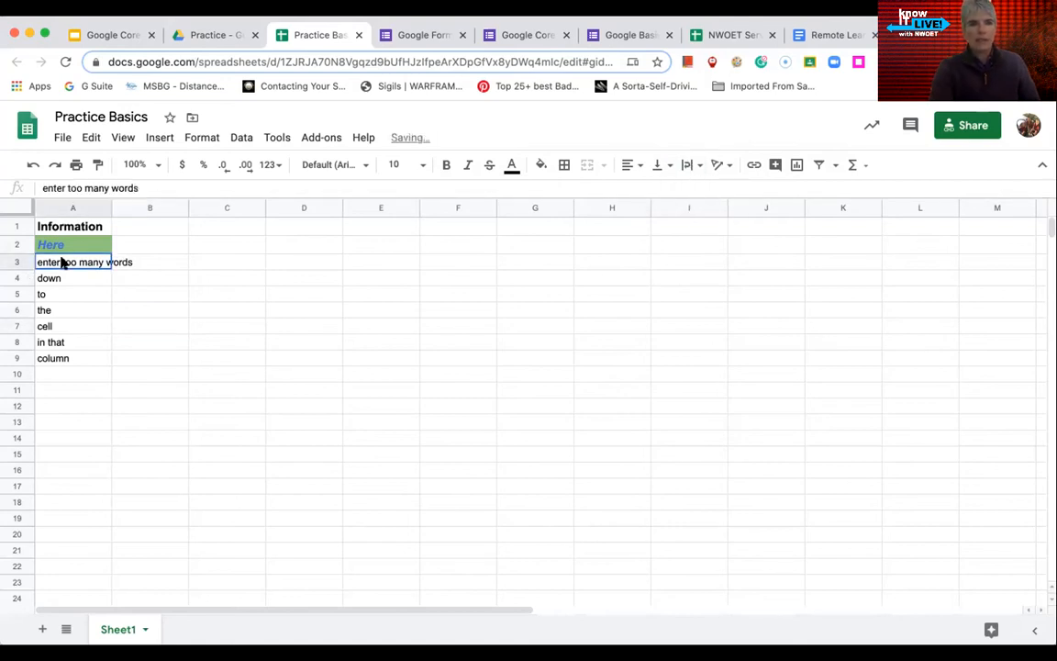
left_click(694, 166)
left_click(706, 188)
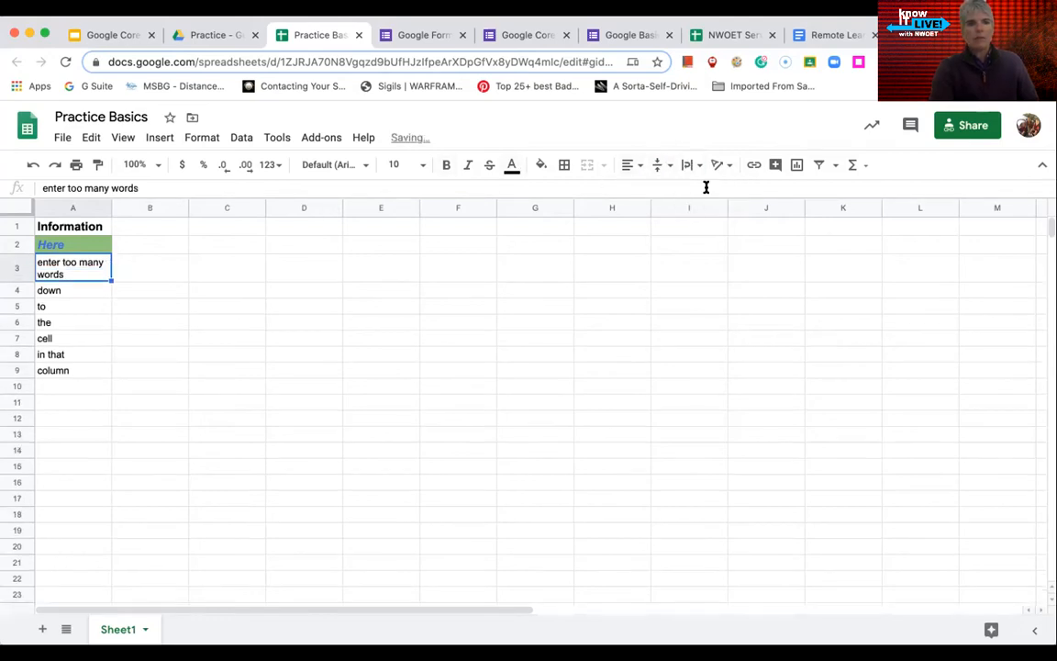
Enlarge row 9 to about two and a half times its height and widen column A to nearly twice its width
left_click(79, 373)
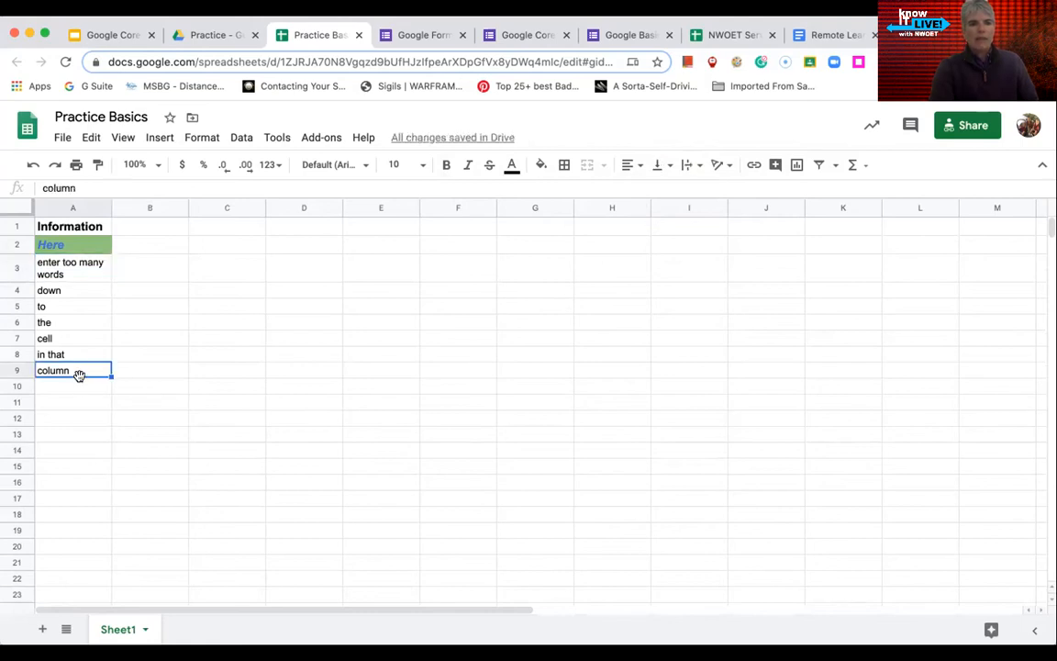
left_click_drag(23, 375, 22, 402)
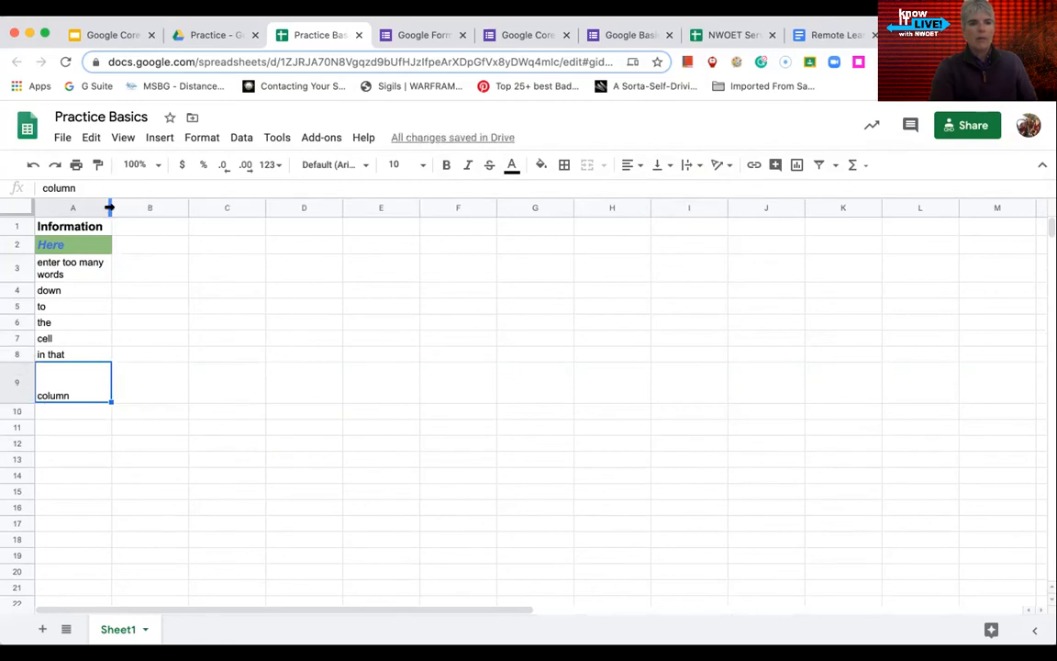
left_click_drag(110, 207, 179, 208)
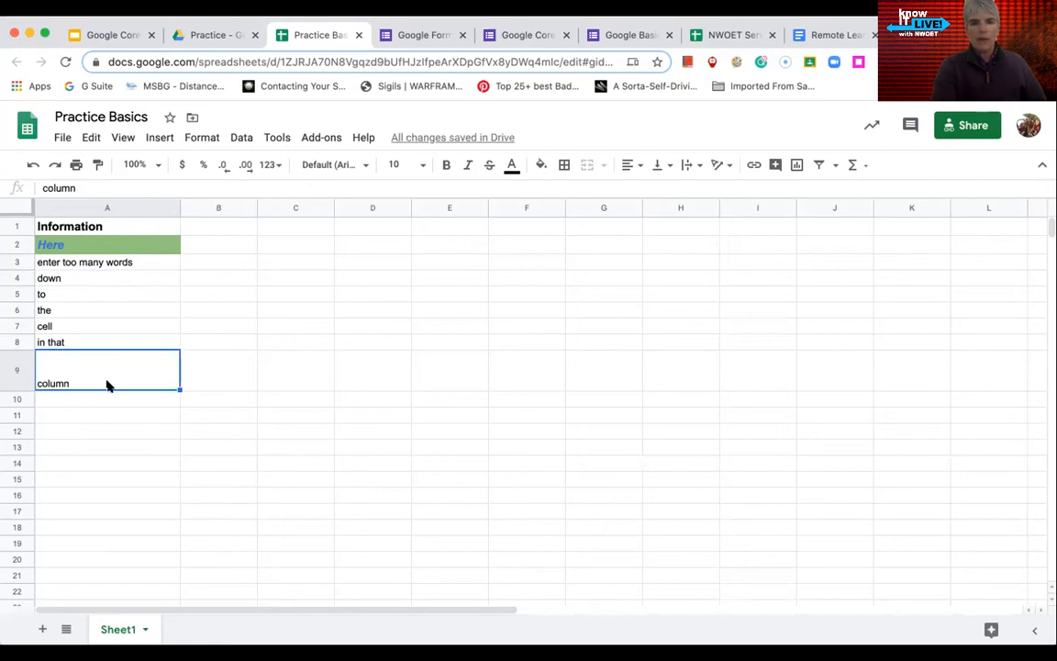
Set the vertical alignment of cell A9 ("column") to Middle, and change it to Top
left_click(669, 165)
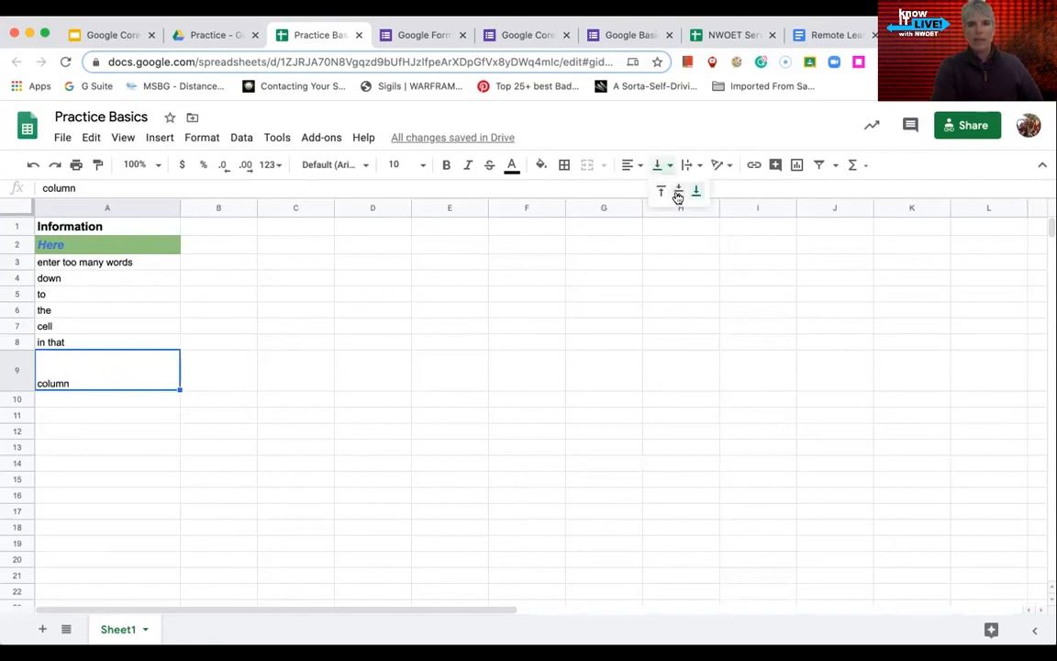
left_click(677, 194)
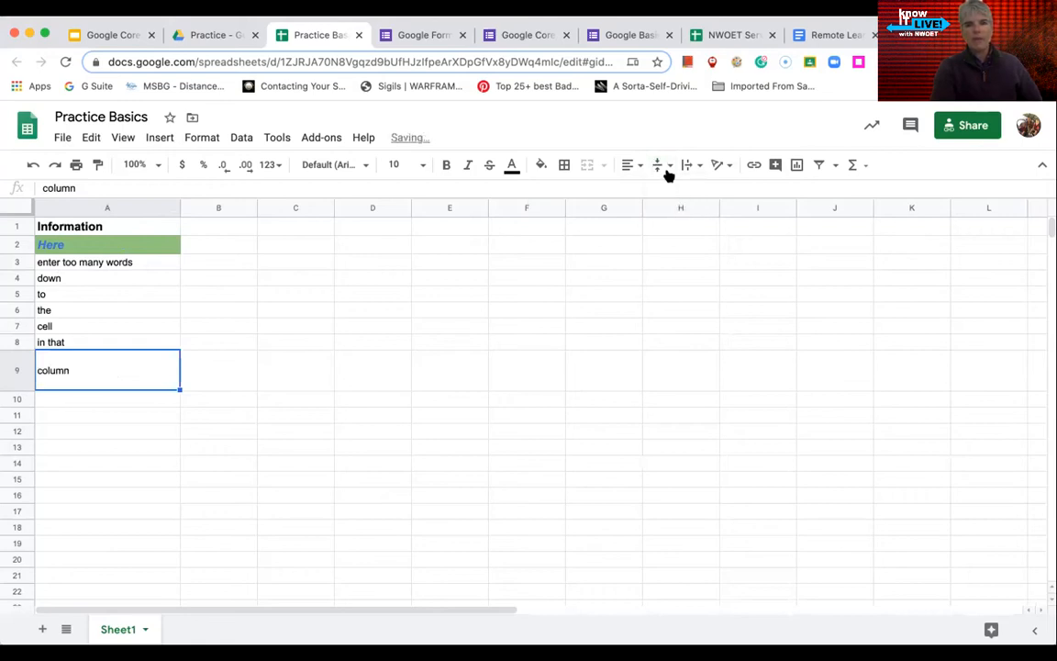
left_click(658, 166)
left_click(658, 189)
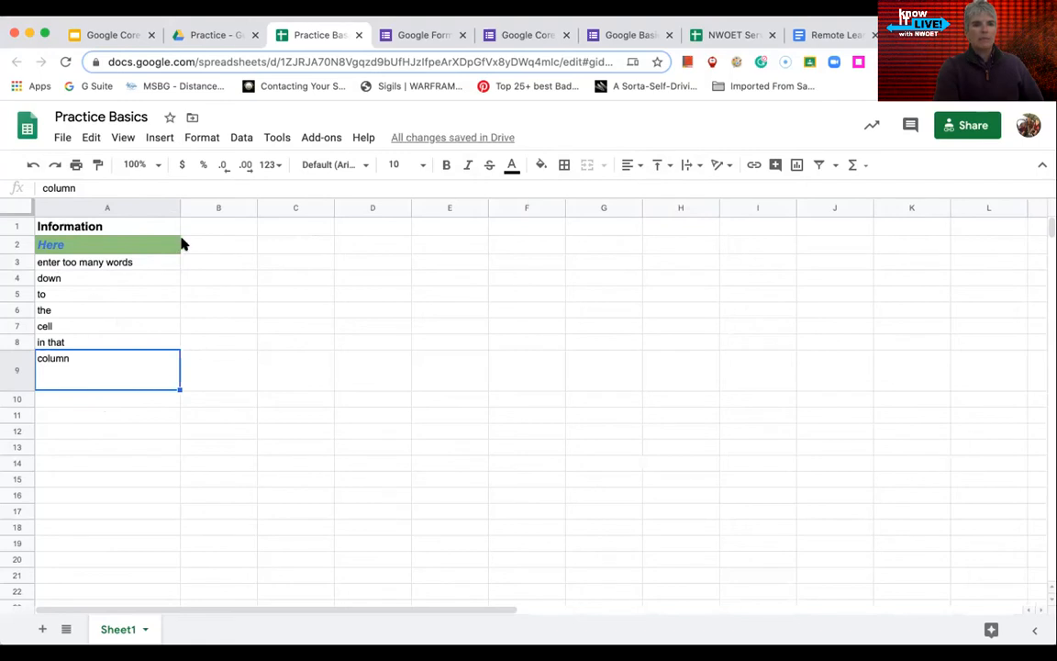
Enter 11, 13 and 15 in cells B1 to B3 and extend the number series down to B10
left_click(233, 226)
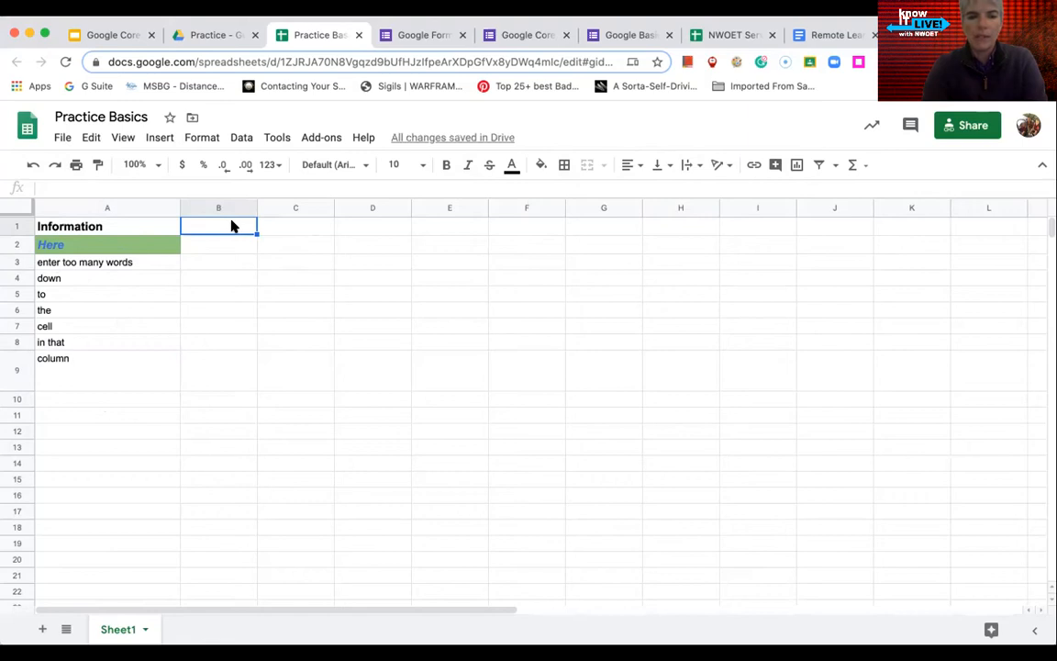
type("11")
left_click(230, 246)
type("13")
type("15")
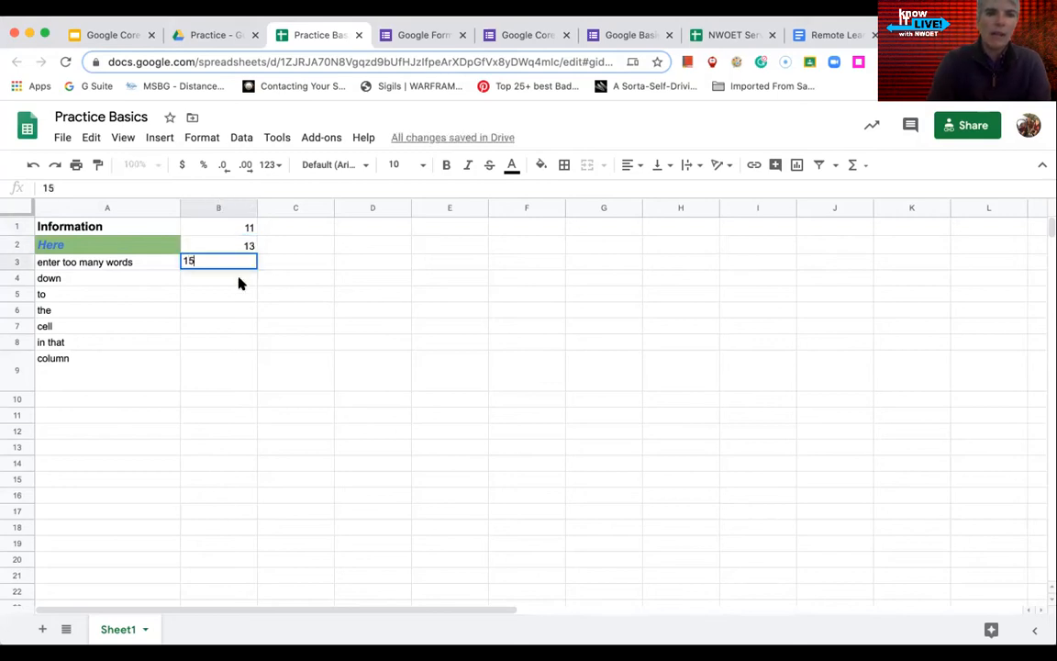
key("Return")
left_click_drag(243, 229, 257, 265)
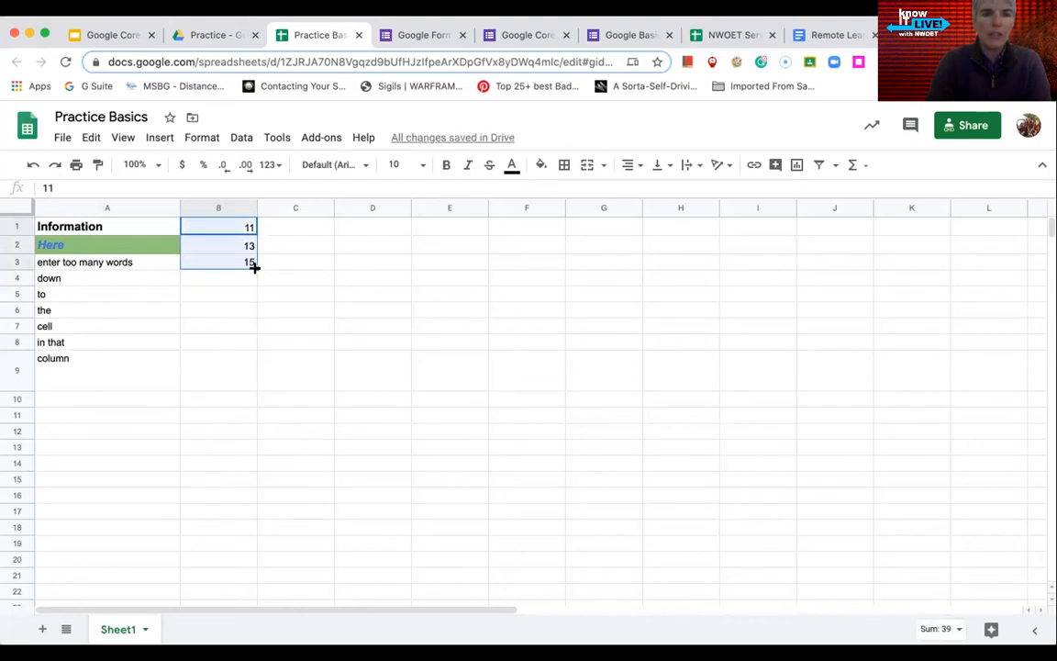
left_click_drag(256, 266, 253, 404)
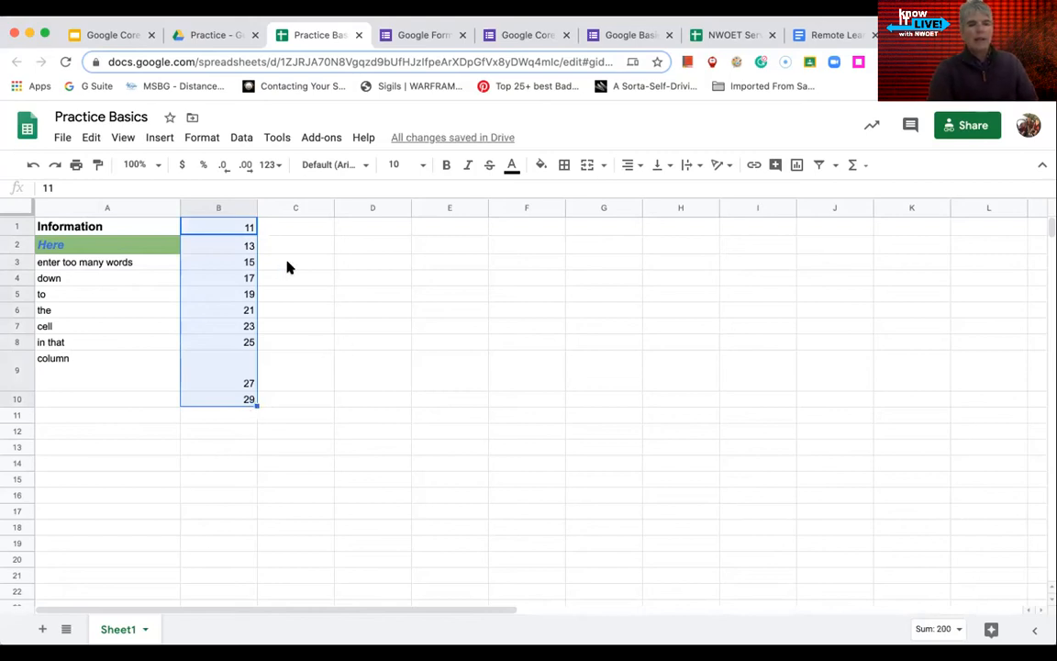
Enter 346 in cell C1 and fill it down to C9
left_click(309, 229)
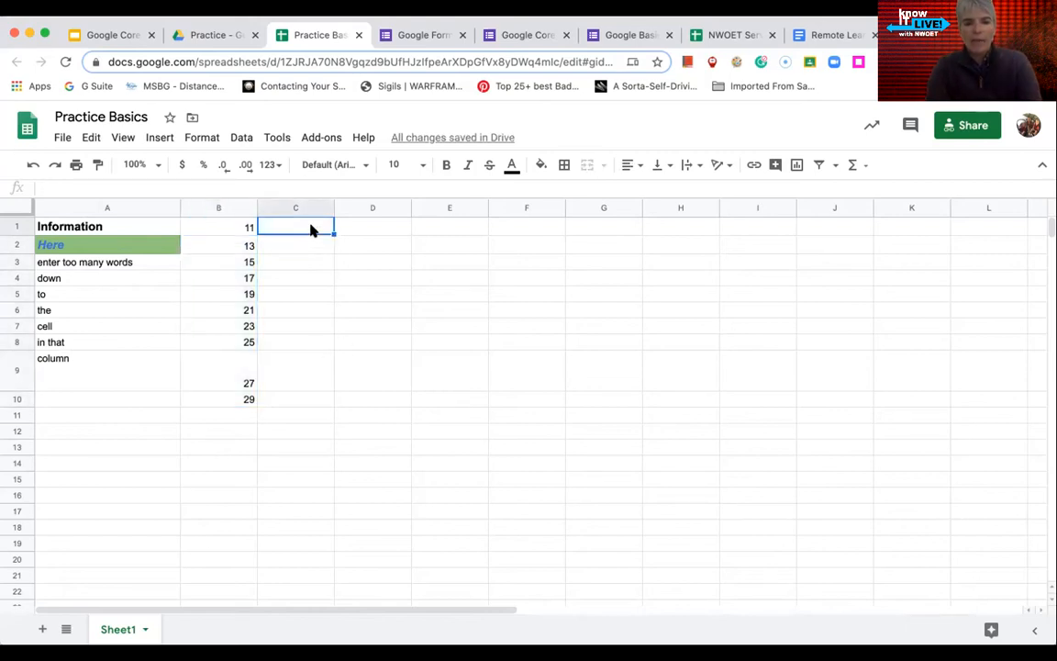
type("346")
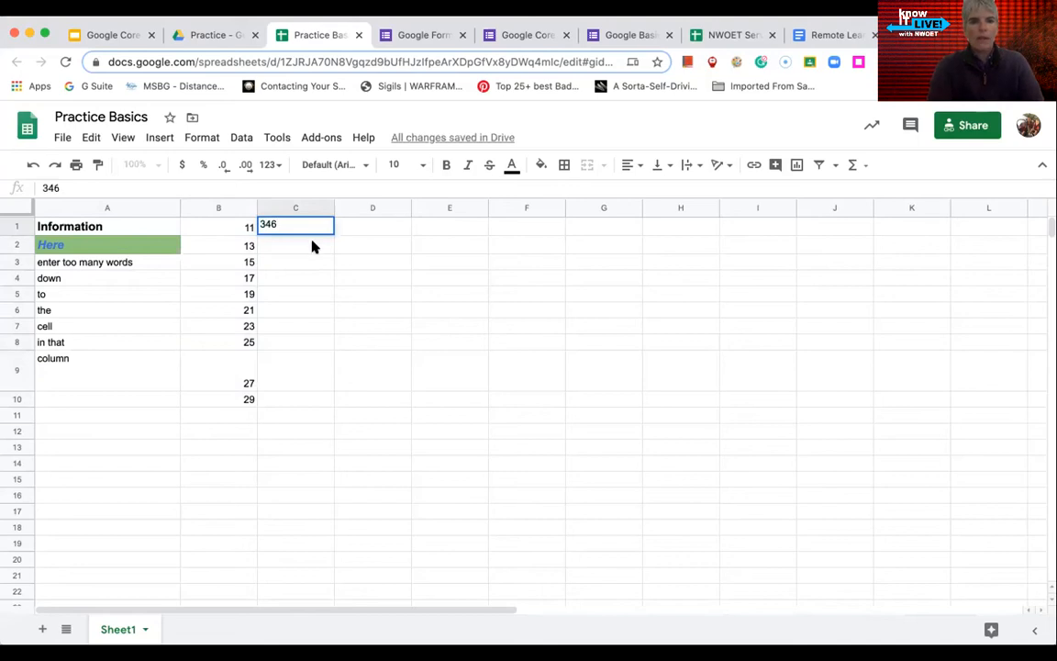
key("Return")
left_click(309, 228)
left_click_drag(331, 231, 347, 375)
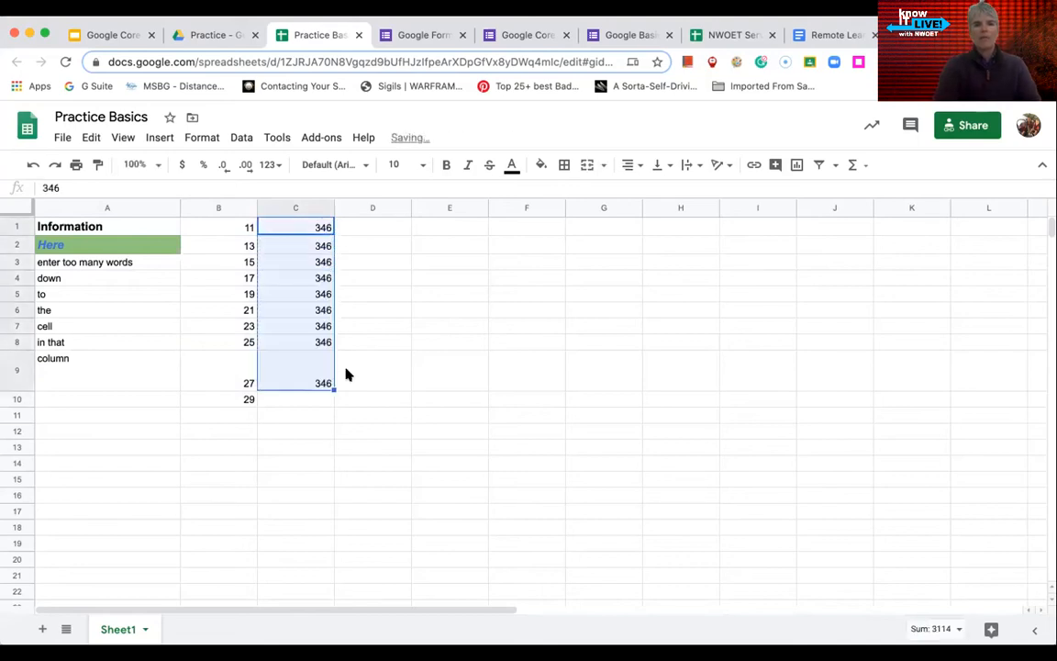
Enter the word "password" in cell E1 and fill it down to E9
left_click(456, 228)
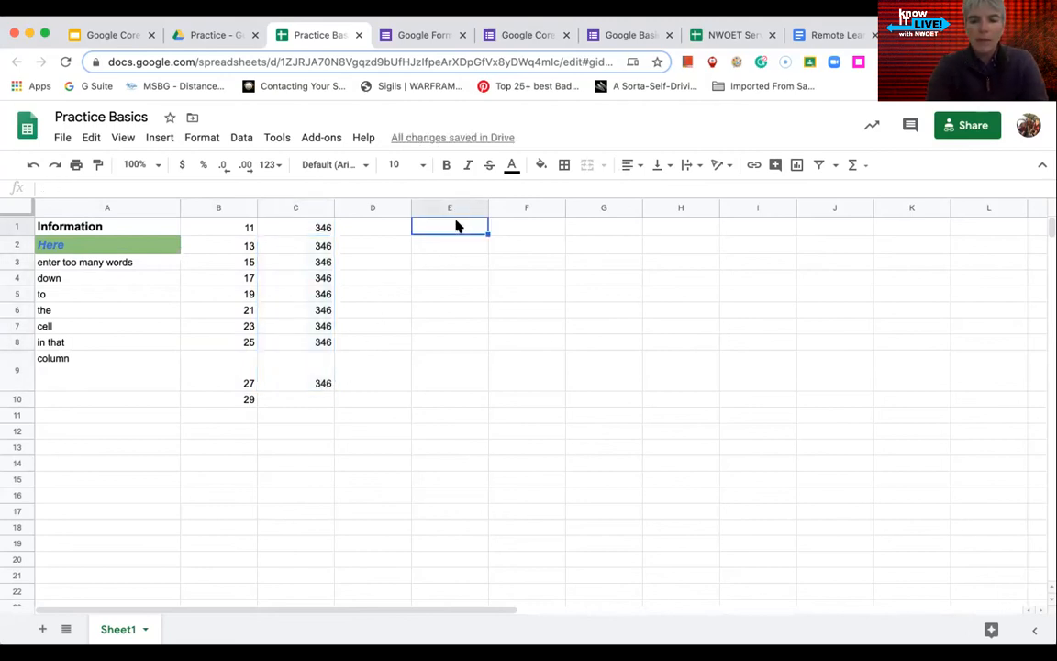
type("password")
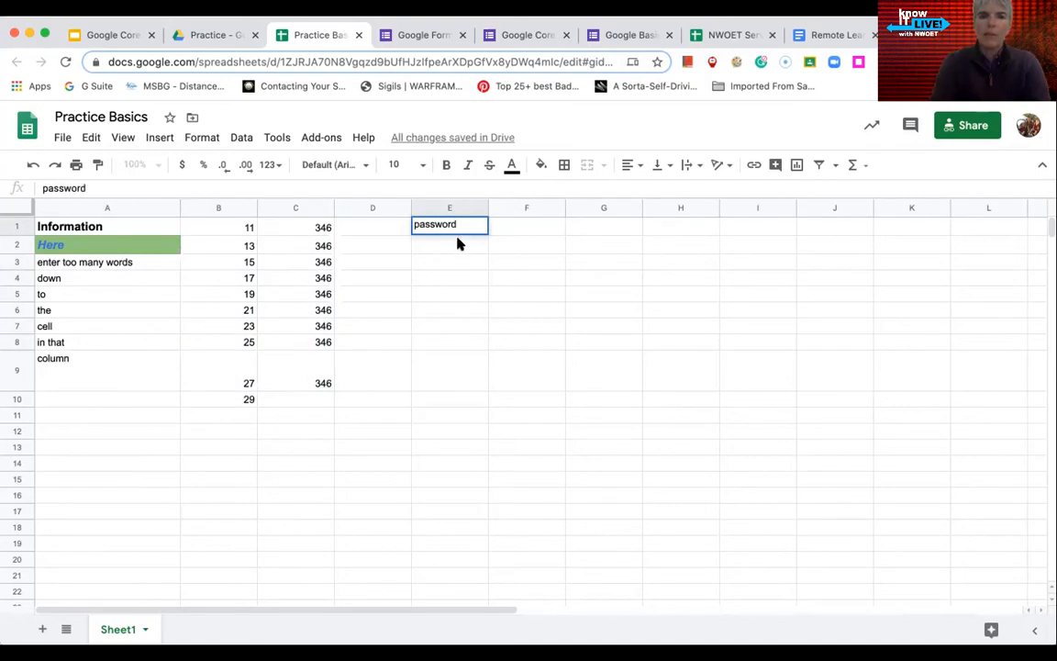
key("Return")
left_click(469, 231)
left_click_drag(488, 235, 493, 389)
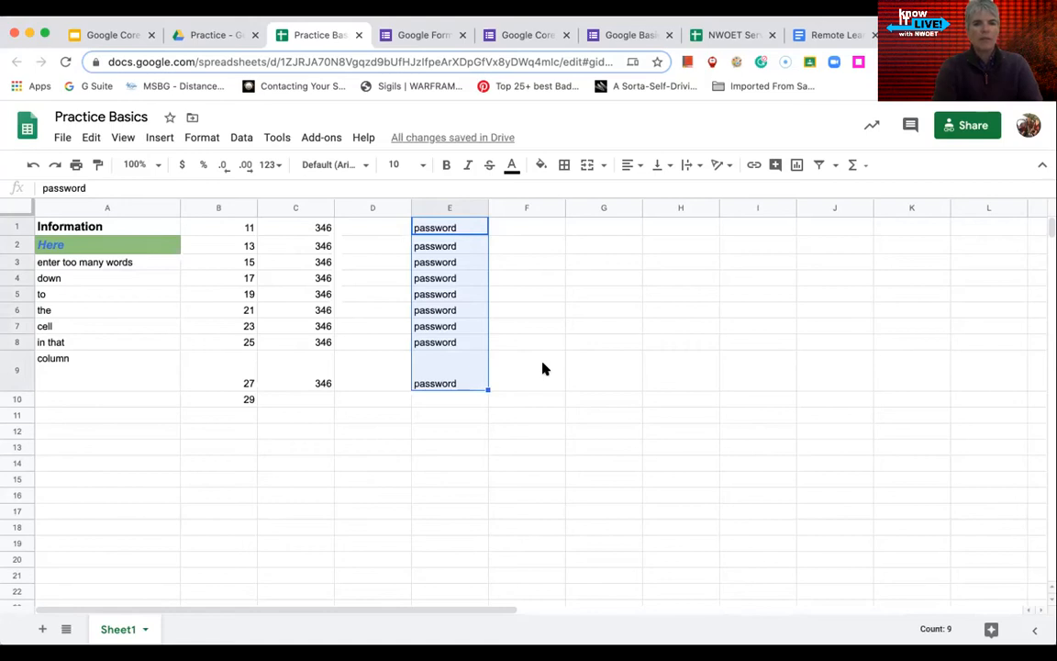
Enter "january" in F2 and "February" in F3, and extend the month series down to F7
left_click(543, 248)
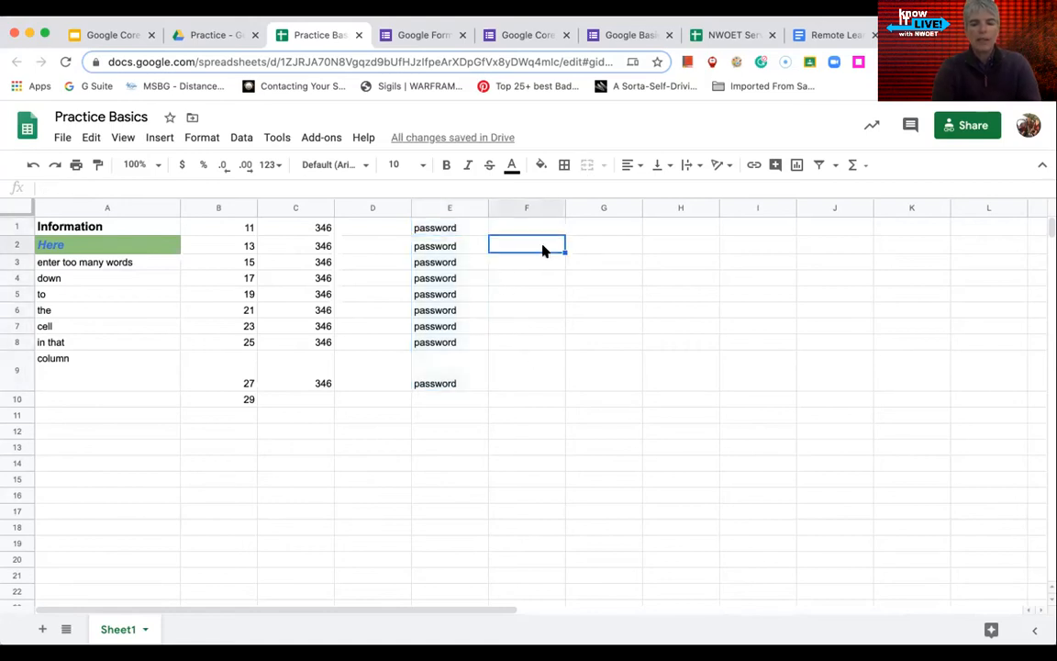
type("january")
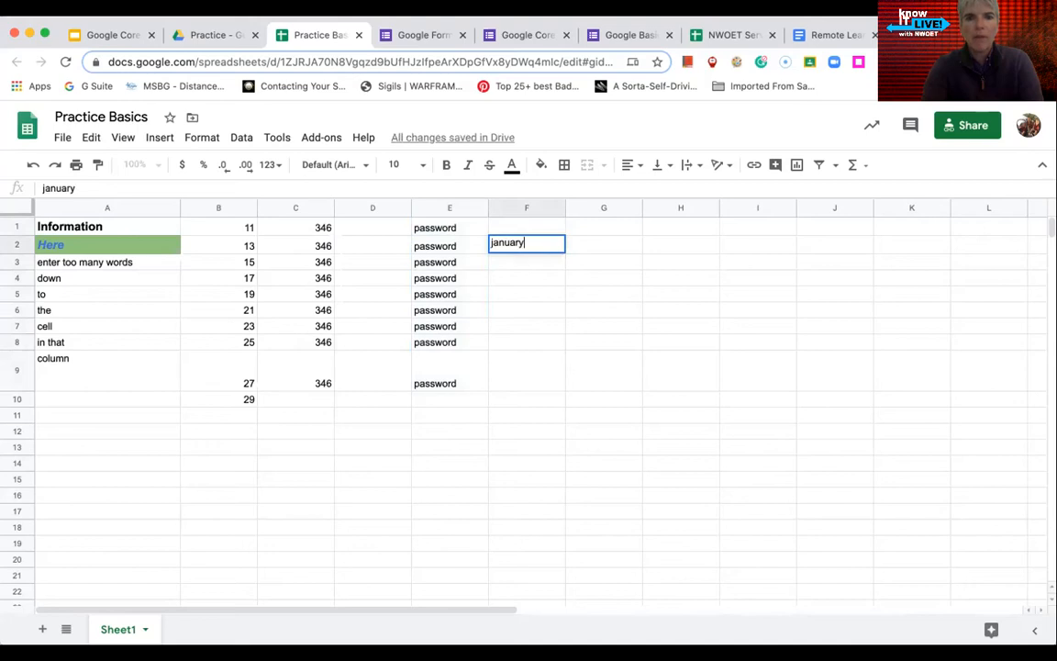
key("Return")
type("Feb")
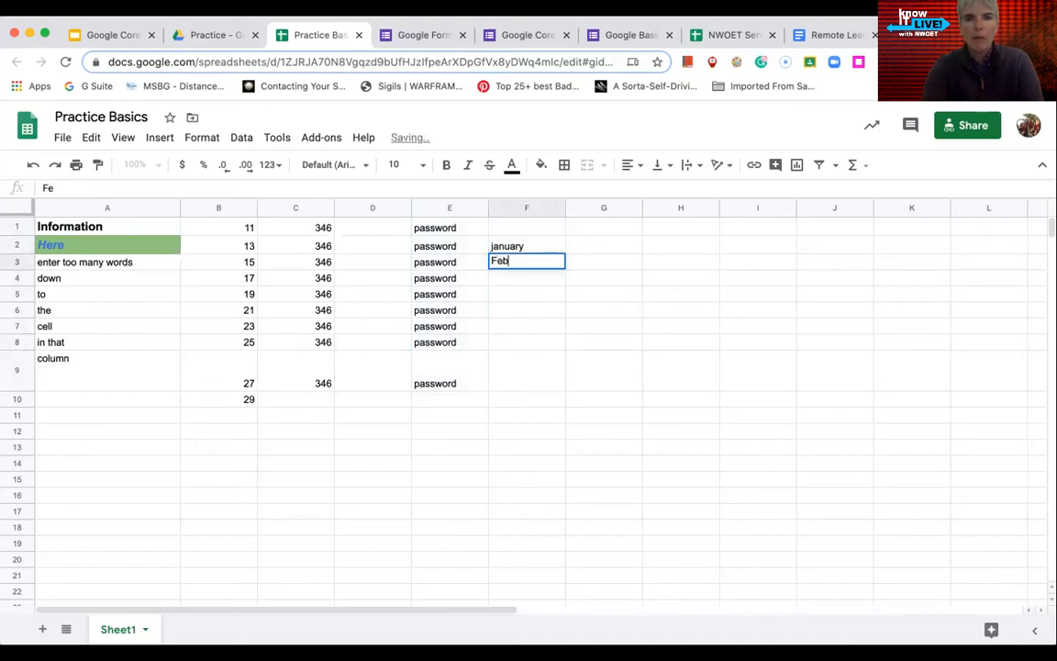
type("ruary")
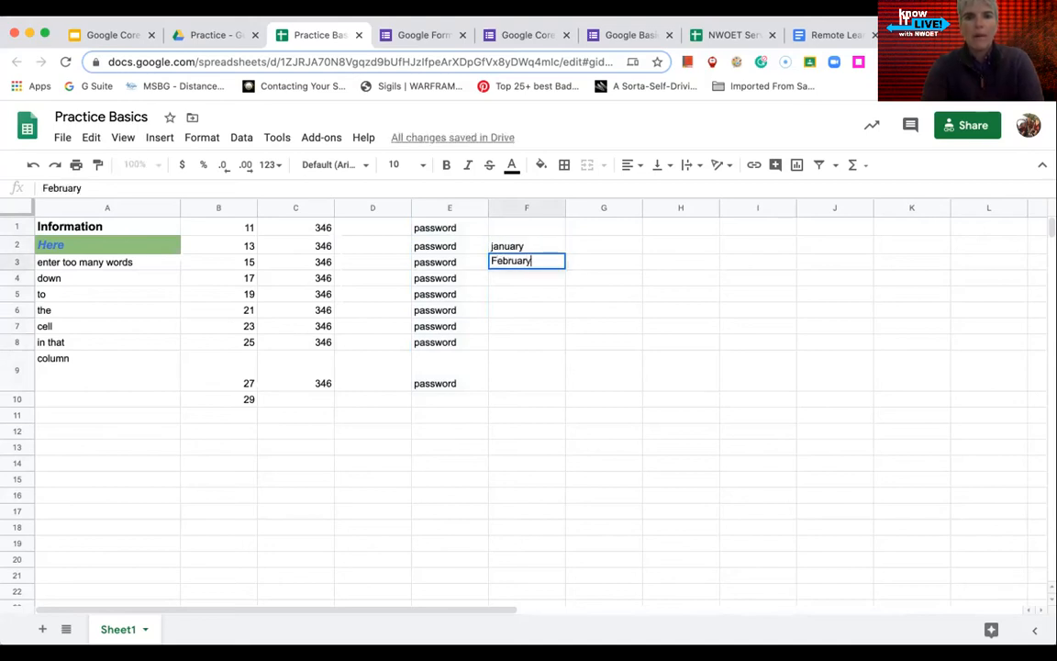
left_click(539, 266)
left_click_drag(538, 248, 566, 332)
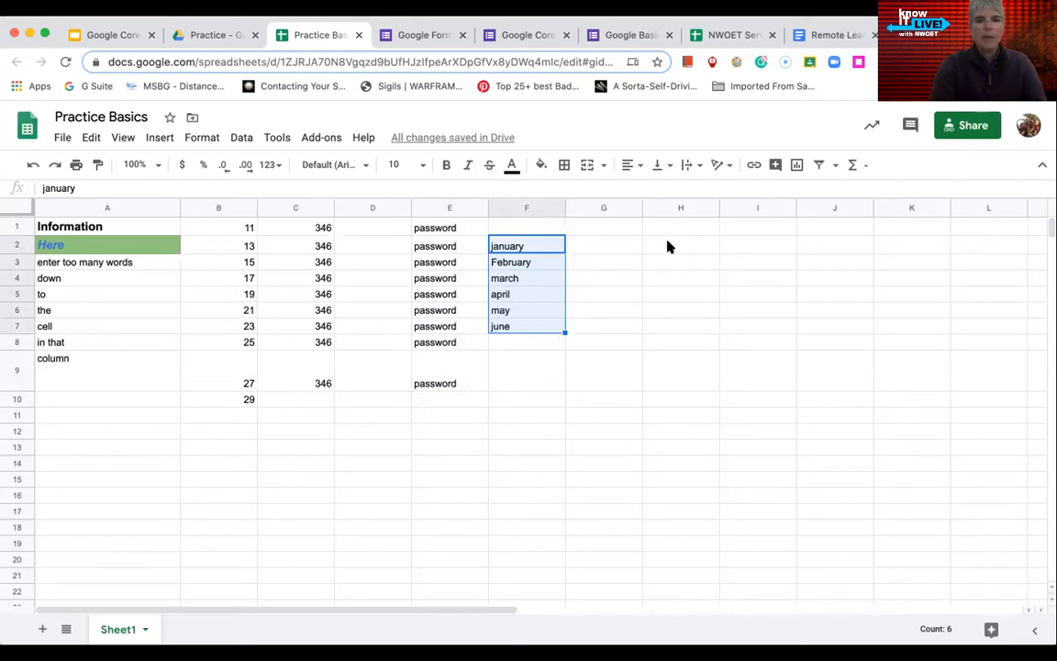
Enter the date 1-2-2020 in cell G1
left_click(602, 226)
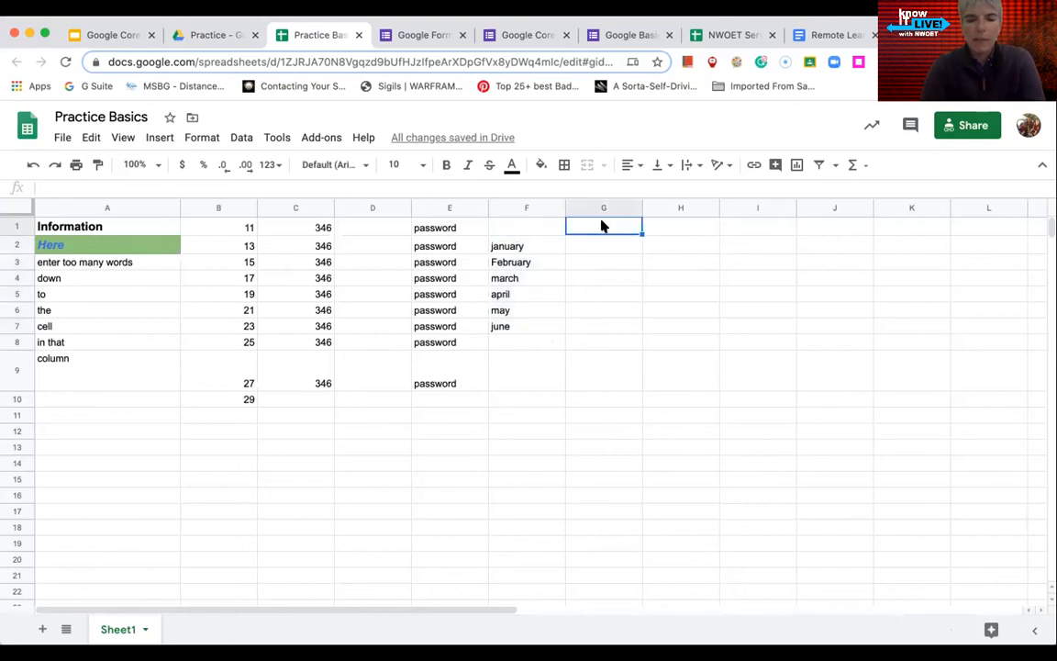
type("1-")
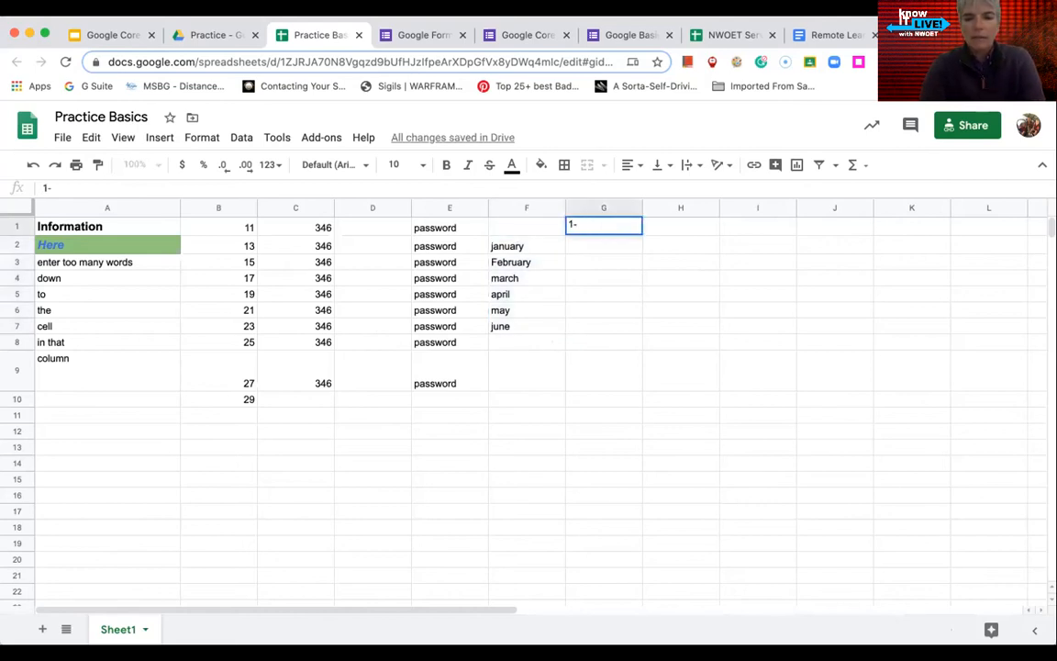
type("2-2020")
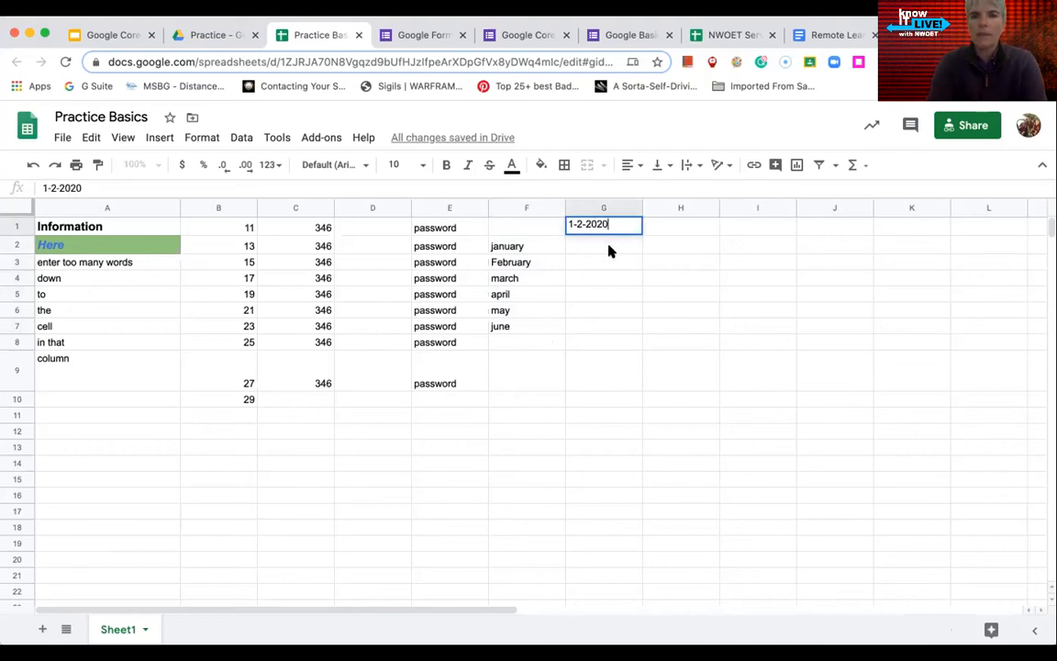
left_click(608, 250)
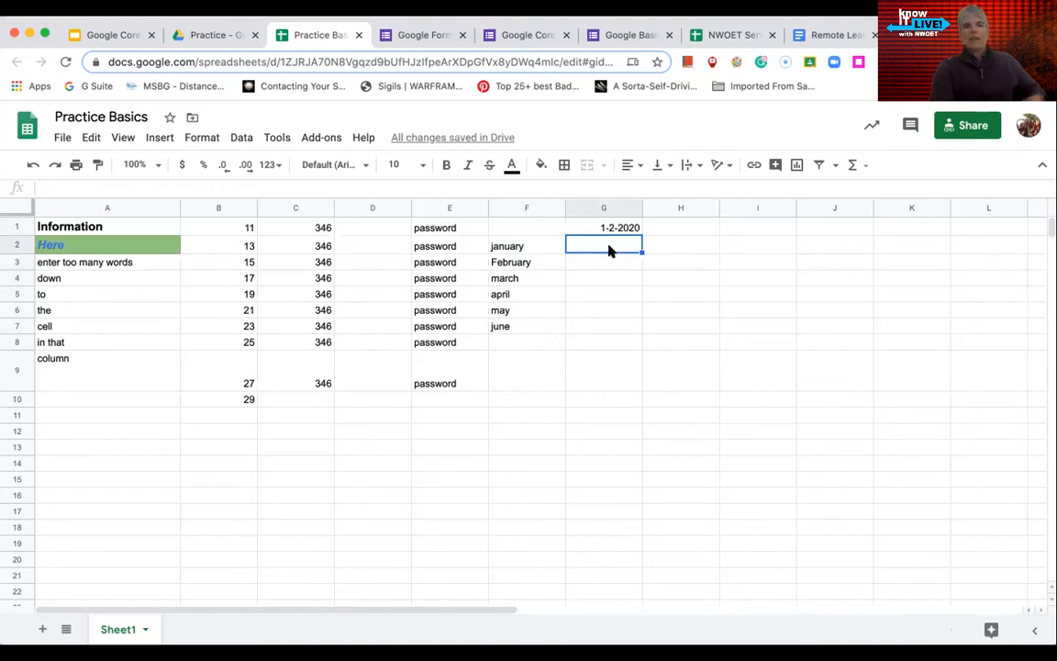
Apply the Date number format to cell G1, and replace it with the long format "Friday, September 26, 2008"
left_click(613, 230)
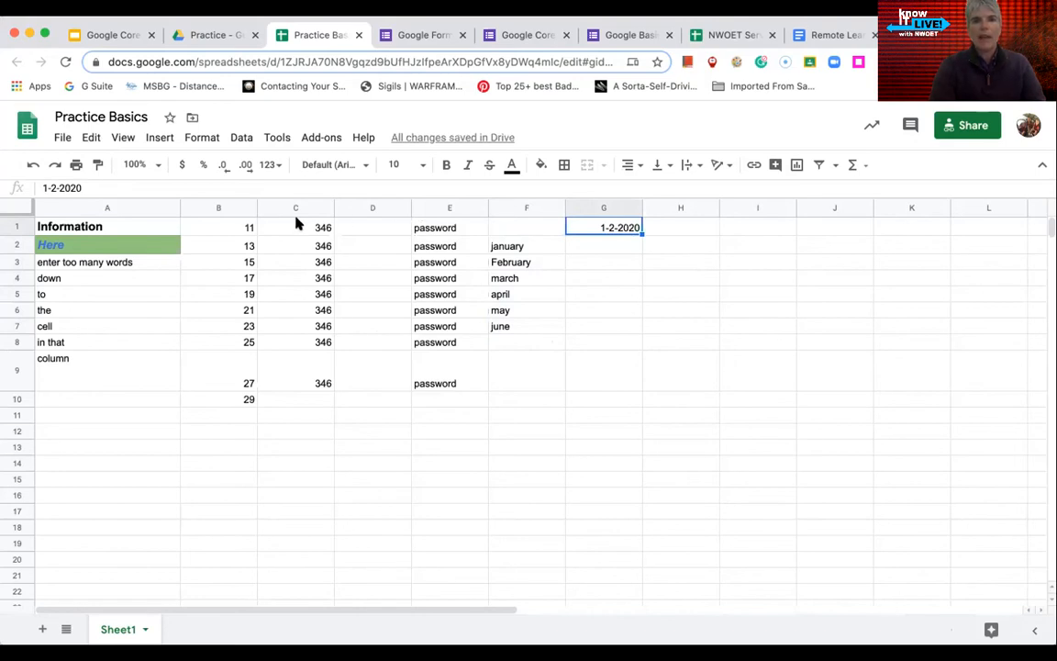
left_click(208, 137)
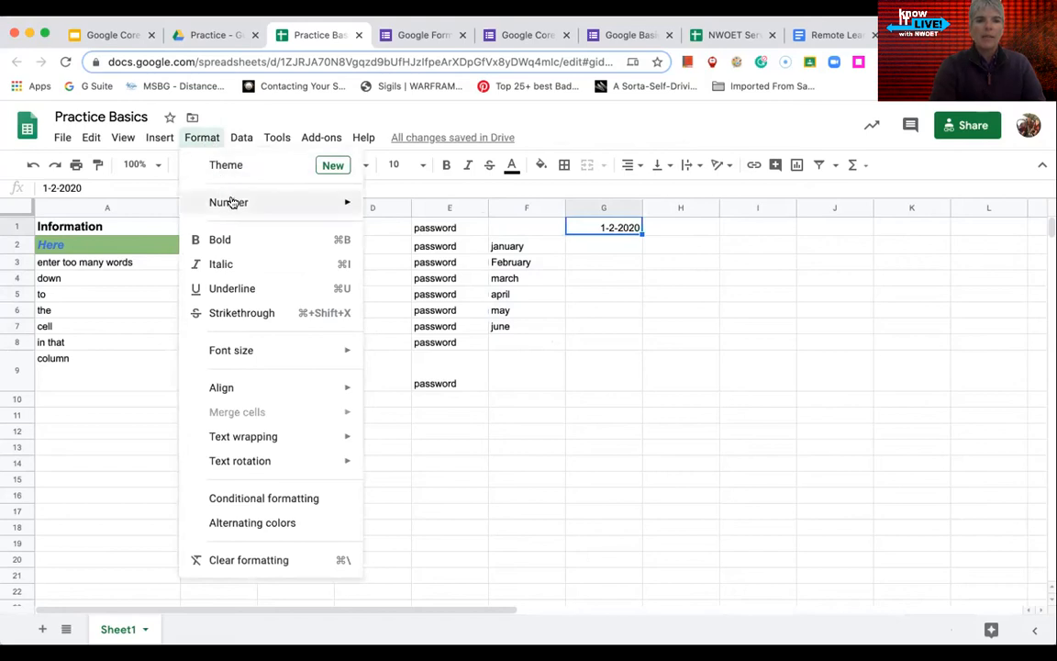
mouse_move(232, 203)
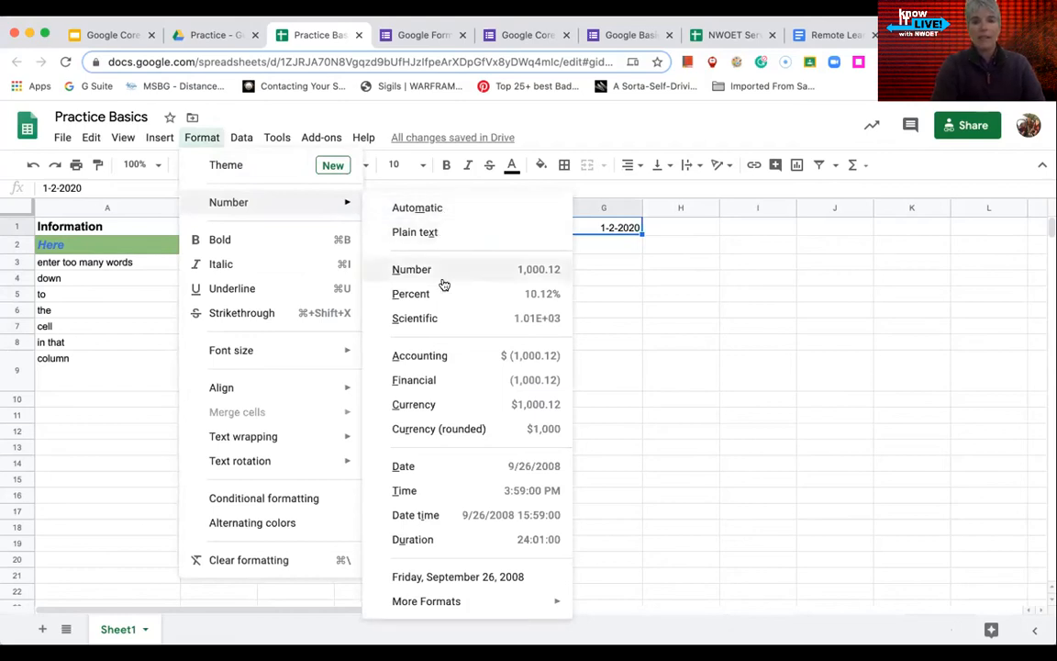
left_click(420, 466)
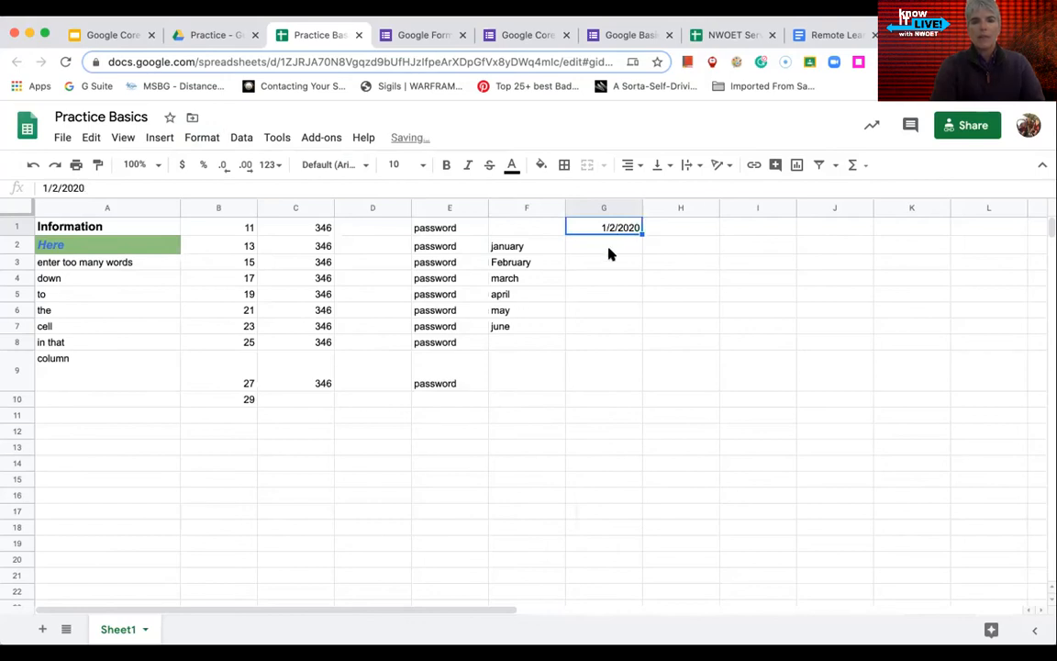
left_click(202, 138)
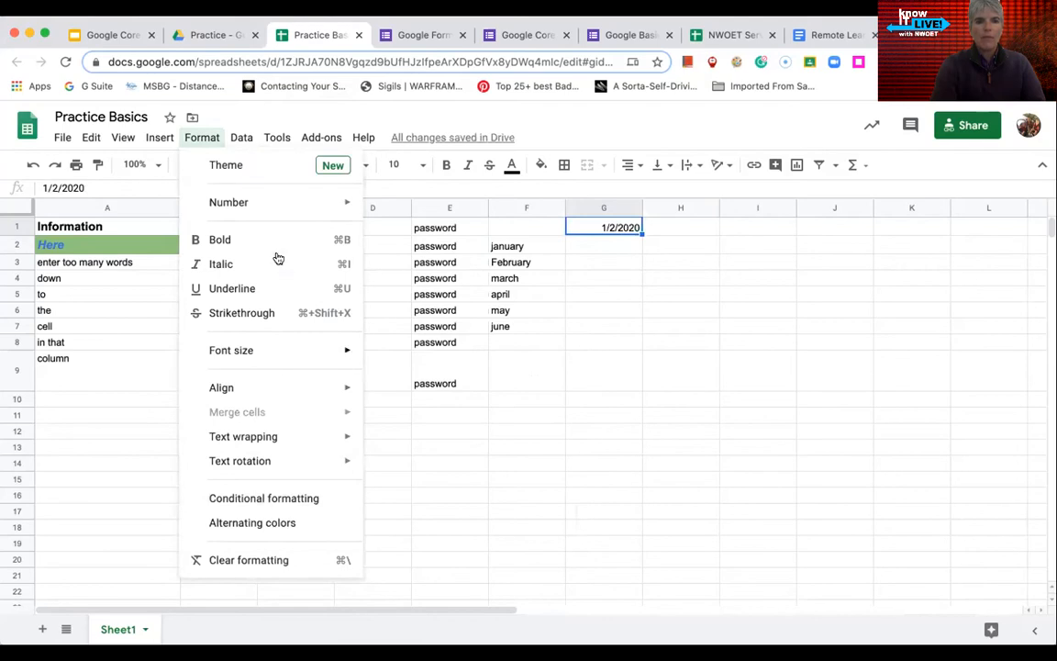
mouse_move(294, 208)
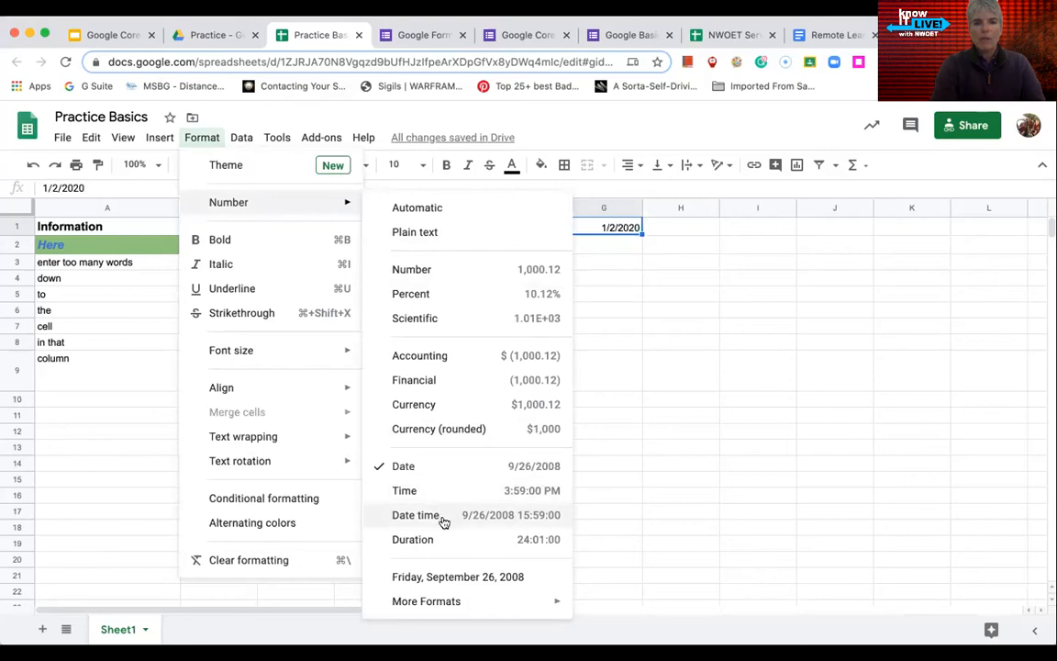
left_click(464, 577)
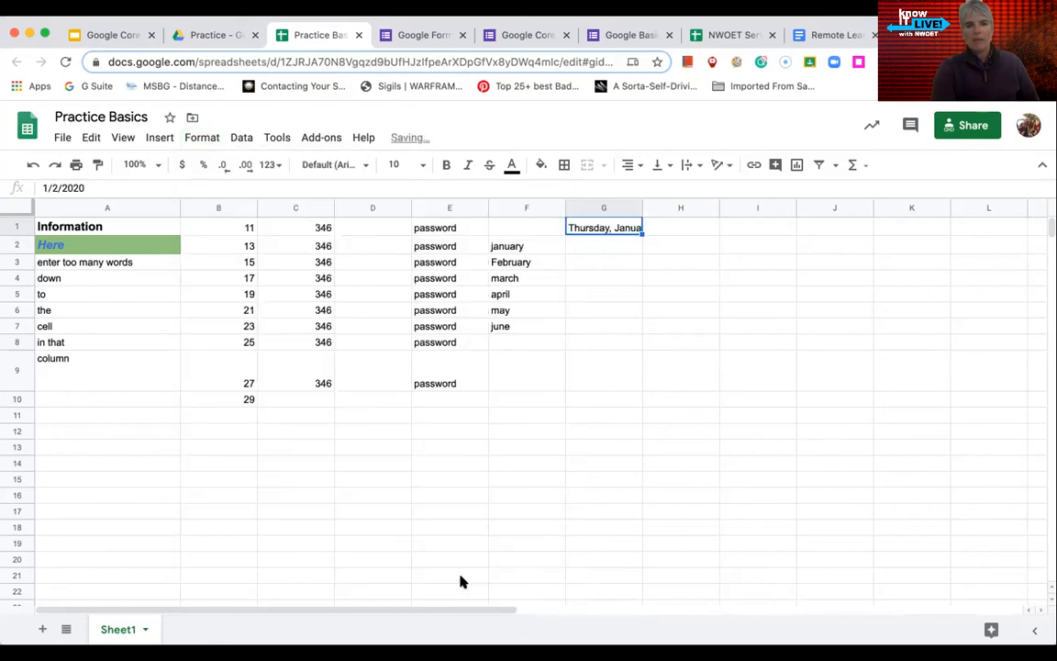
Apply text wrapping to cell G1 and widen column G enough to show the full long date
left_click(695, 167)
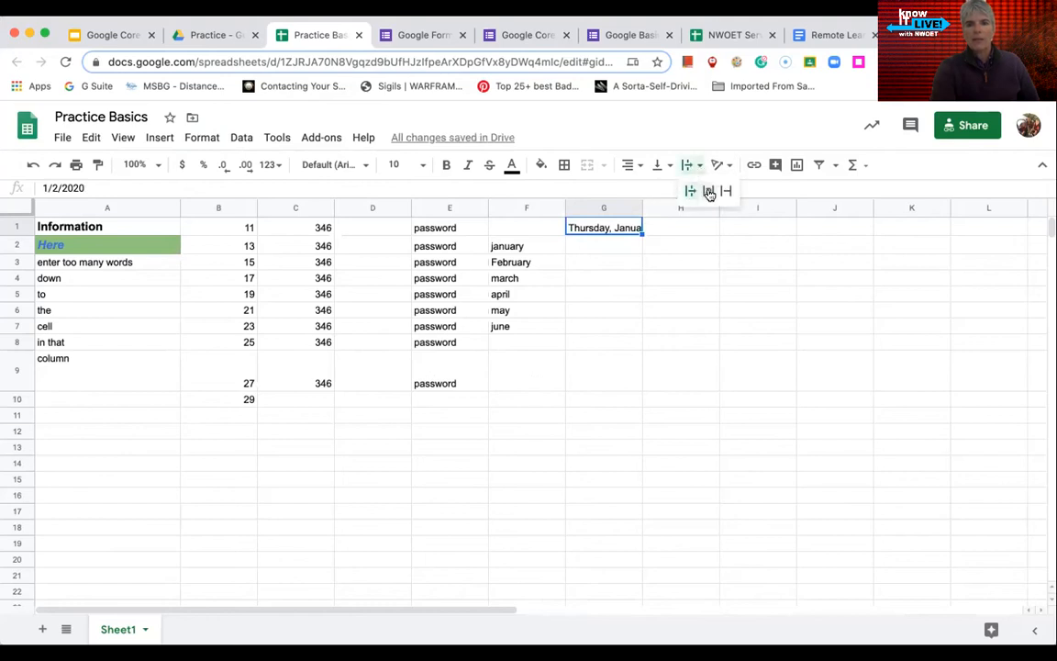
left_click(708, 191)
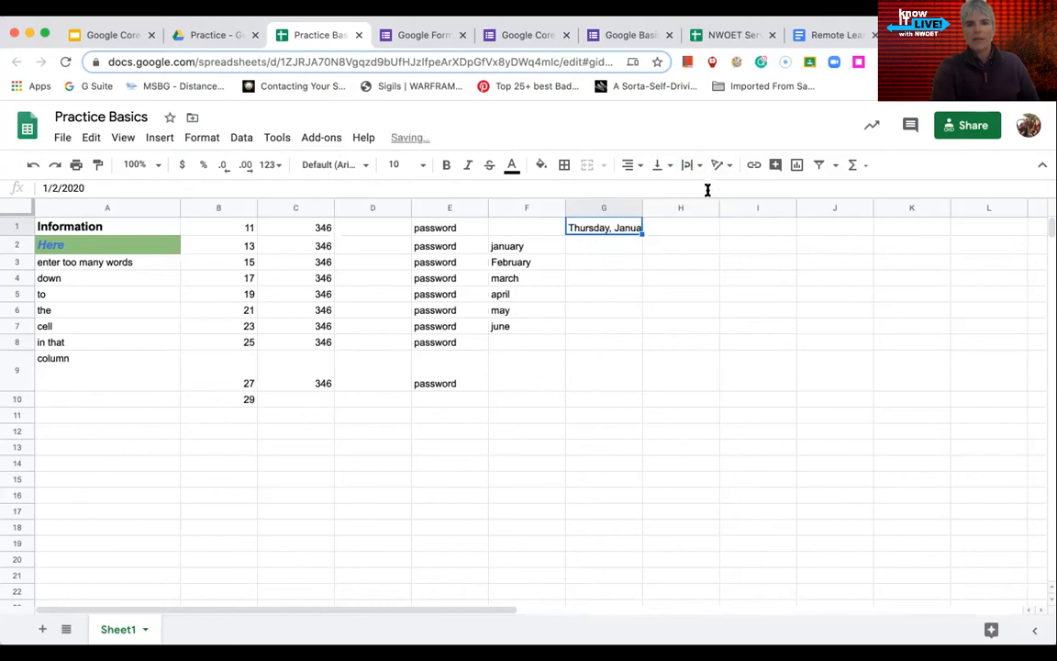
left_click(640, 208)
left_click_drag(690, 208, 697, 207)
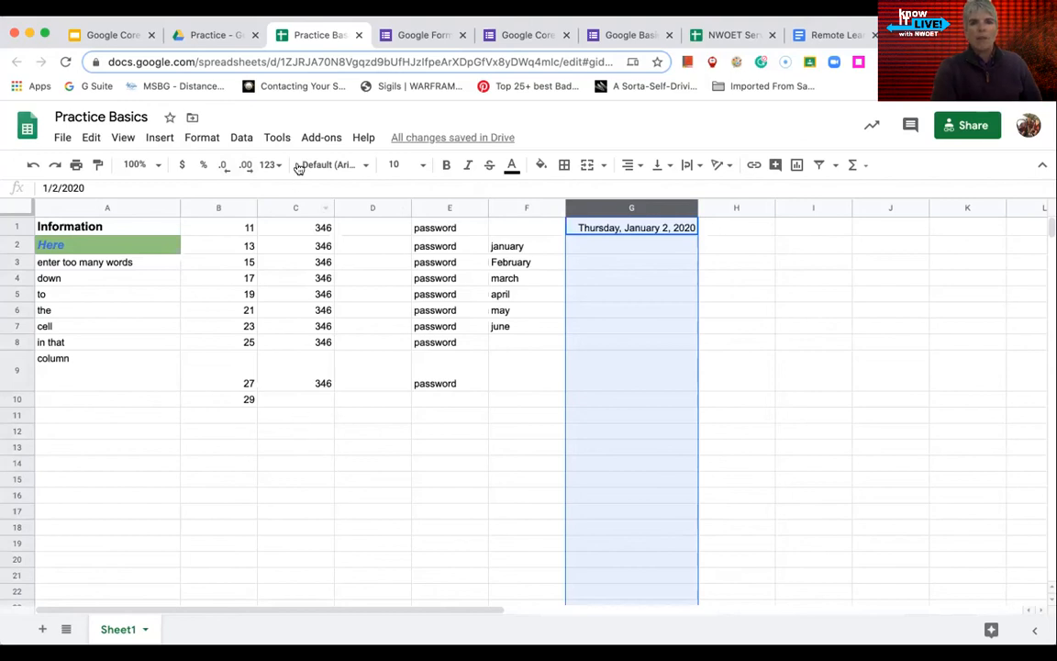
Switch to the "NWOET Service Requests - COVID-19 2020" spreadsheet and look through its request rows beneath the frozen header
left_click(735, 39)
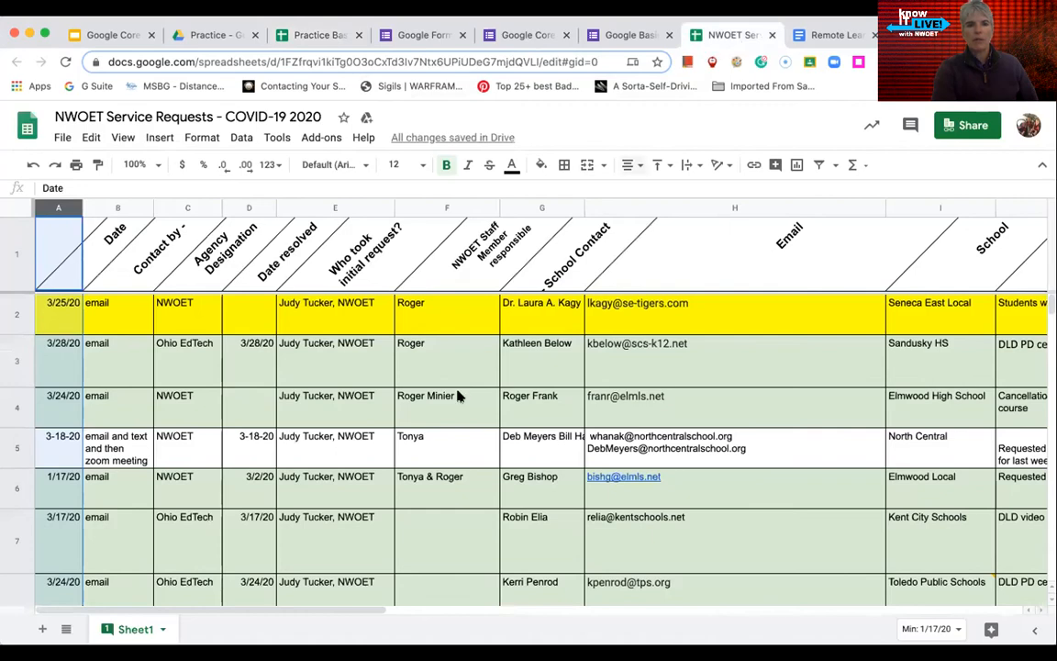
scroll(455, 394, "down", 5)
scroll(459, 396, "down", 10)
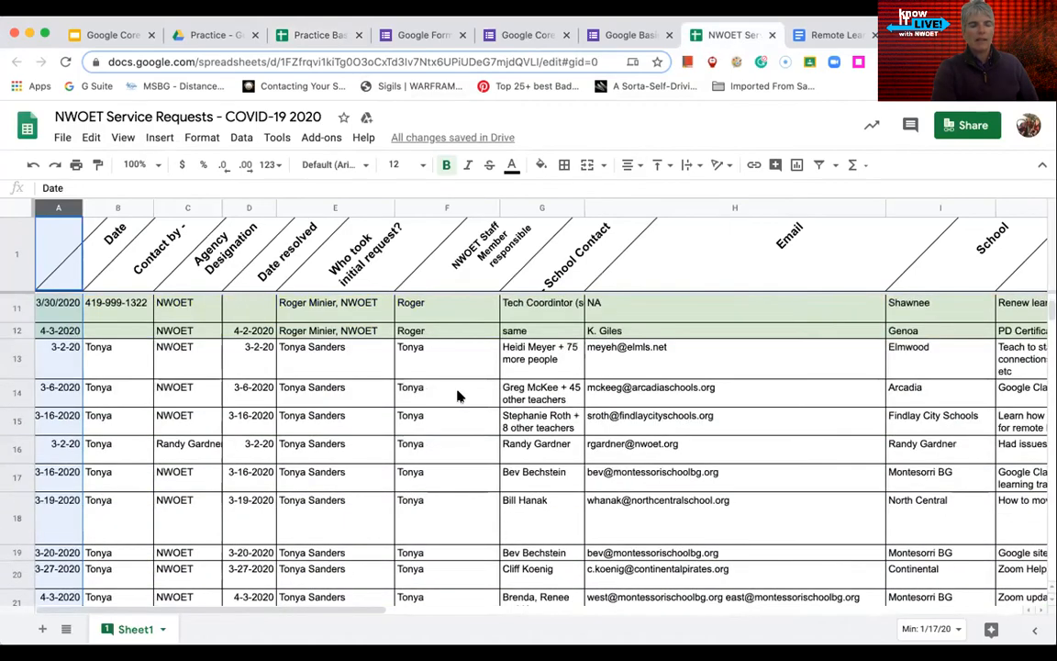
scroll(459, 395, "down", 12)
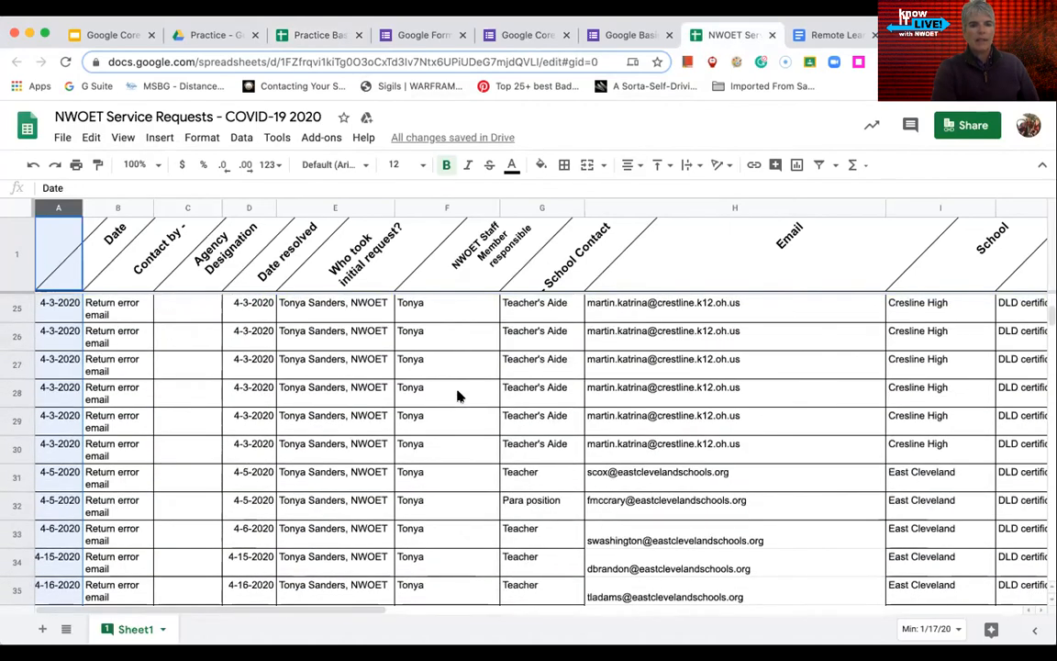
Sort the service requests sheet A → Z by the School column and look over how the schools are grouped
scroll(459, 395, "down", 12)
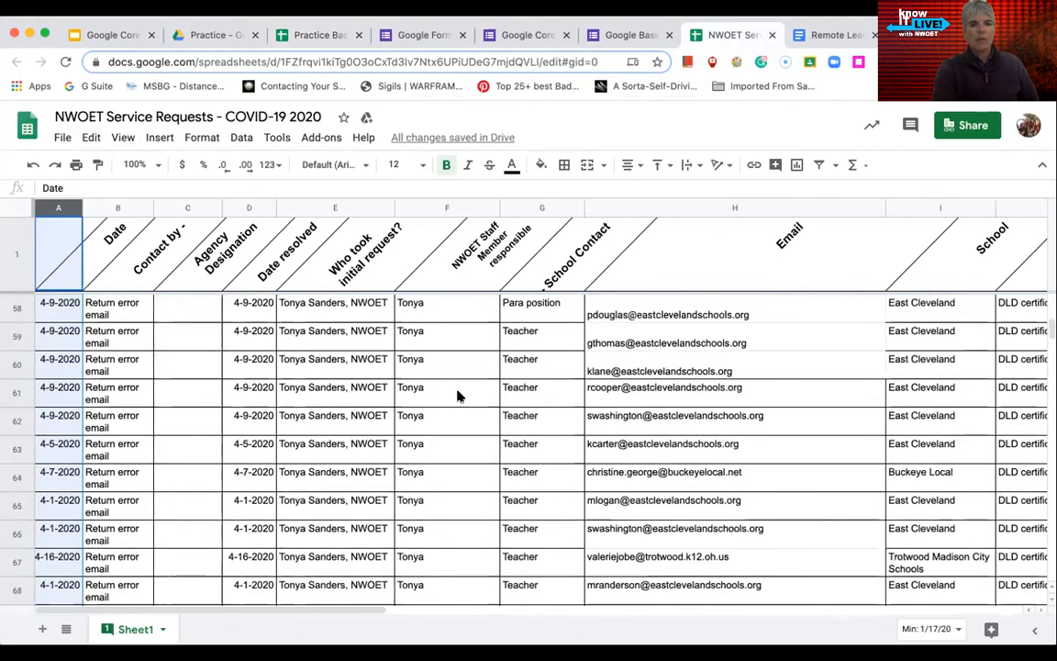
scroll(459, 395, "up", 2)
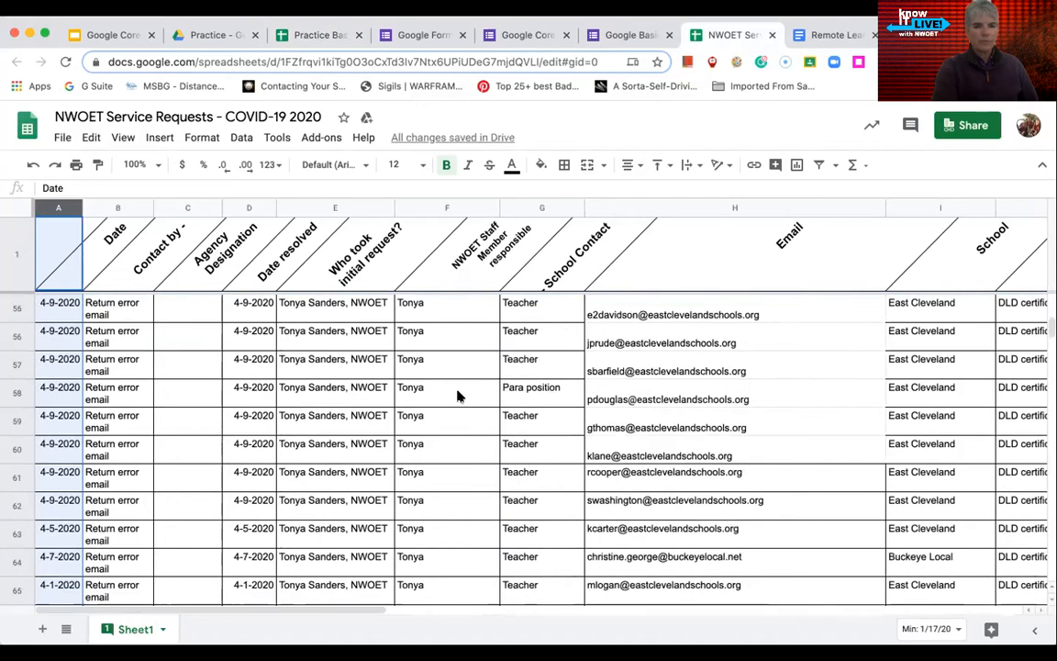
scroll(459, 396, "right", 10)
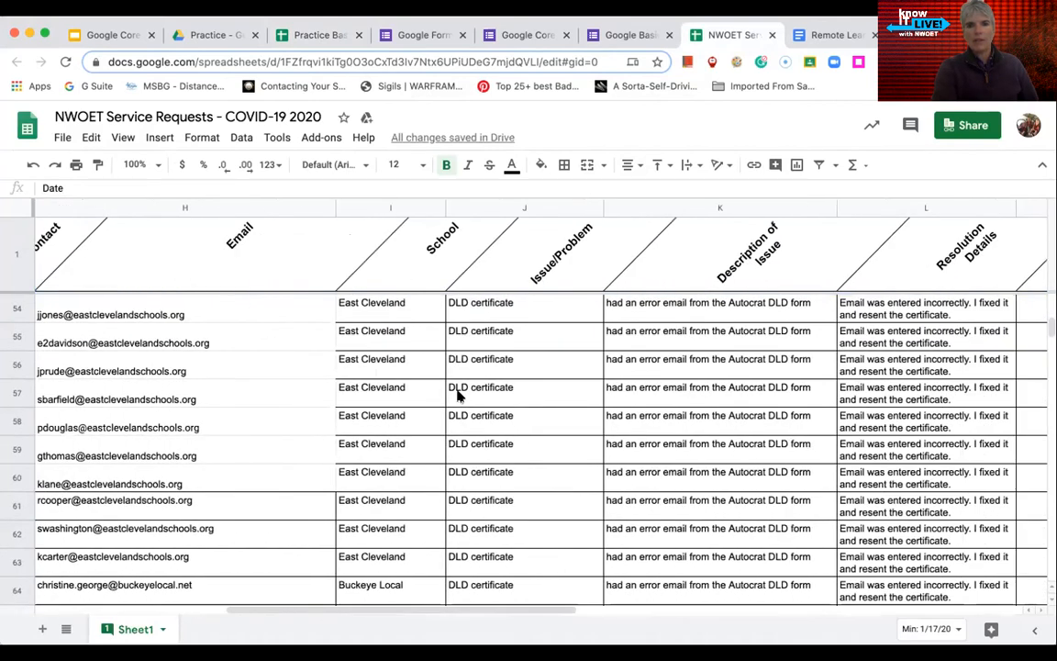
left_click(418, 269)
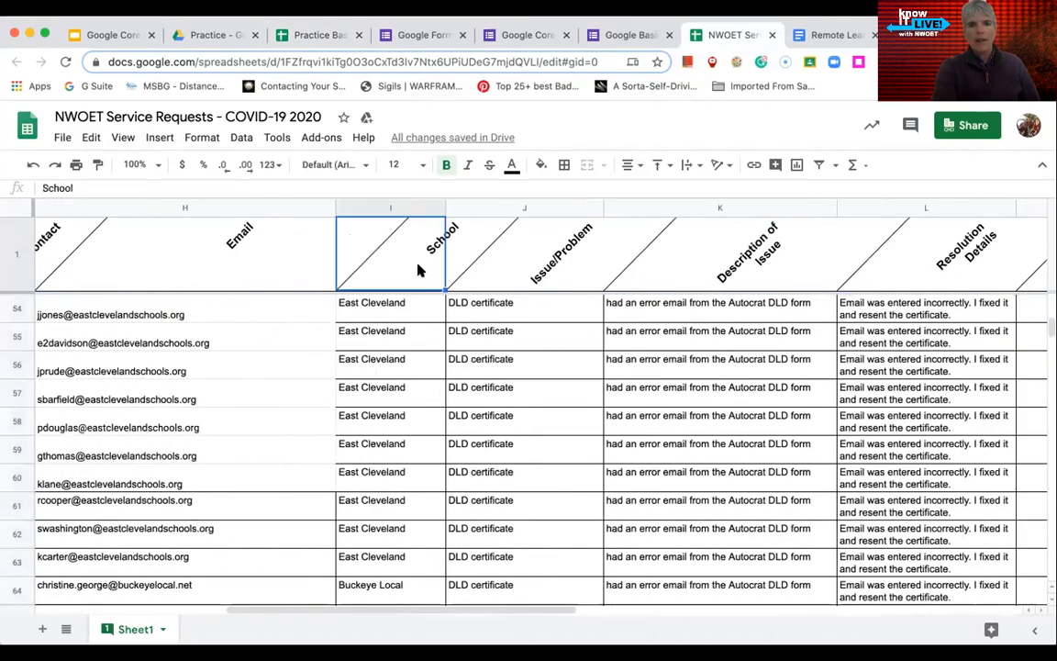
left_click(405, 207)
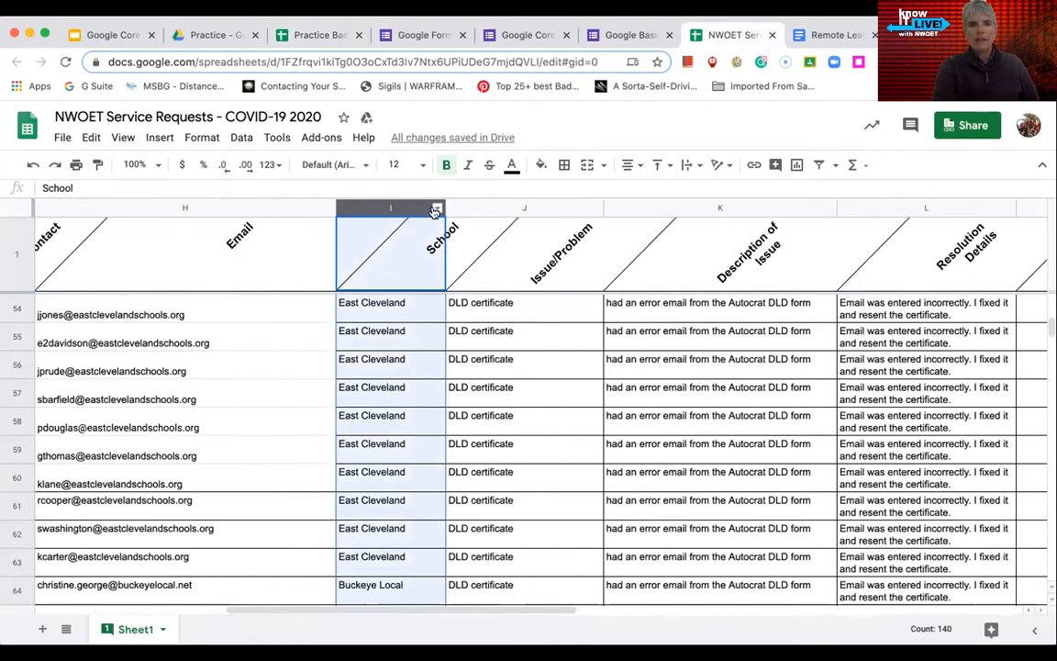
left_click(437, 208)
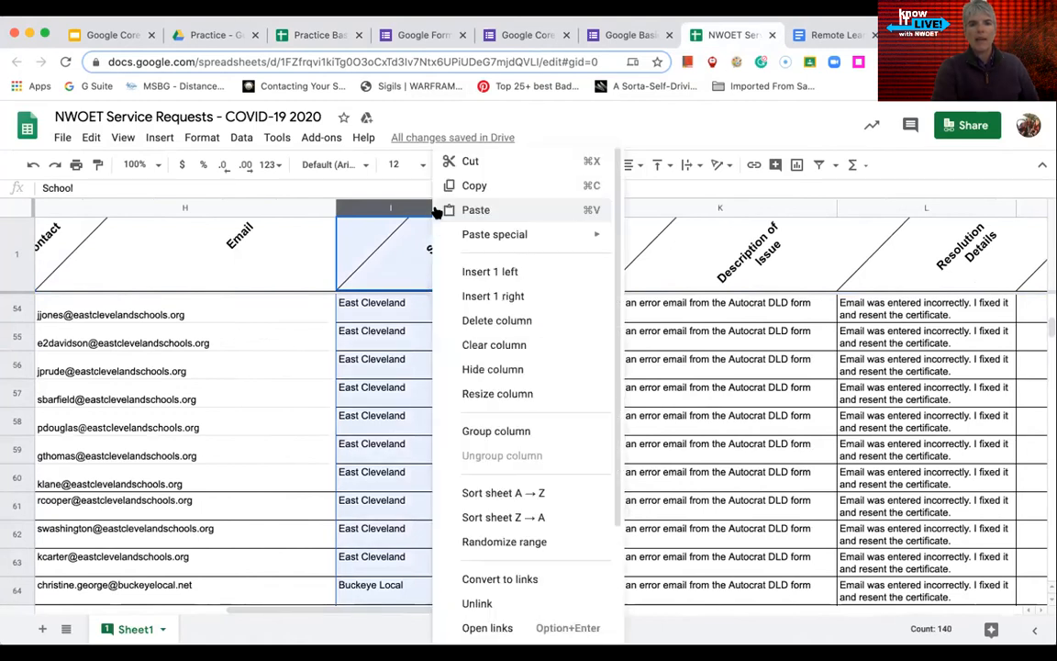
left_click(538, 494)
scroll(427, 475, "down", 5)
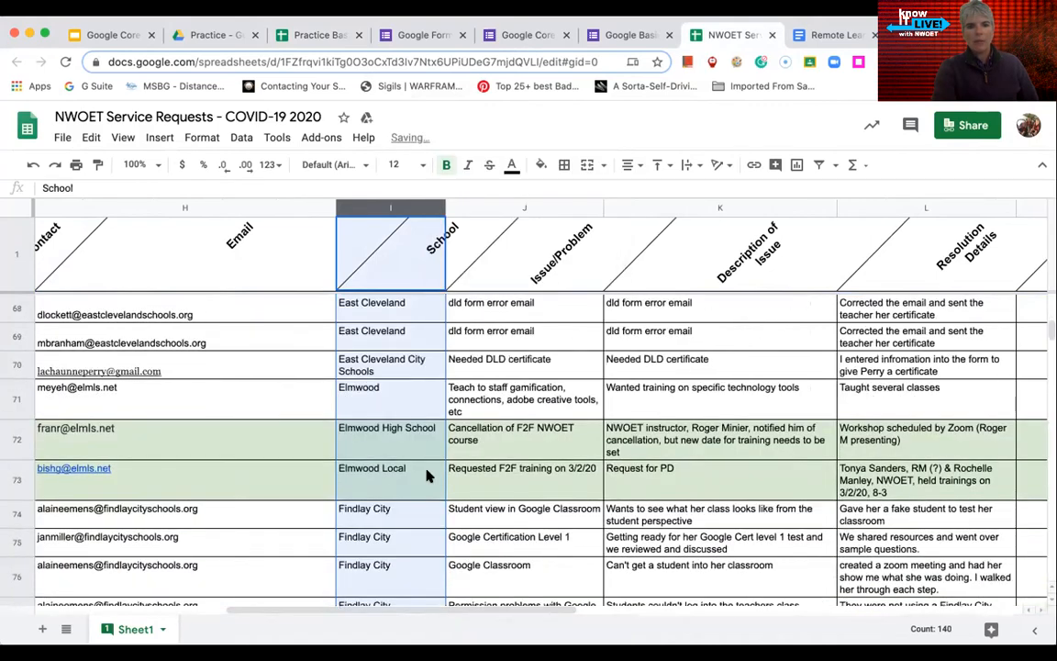
scroll(426, 474, "down", 1)
scroll(427, 475, "up", 2)
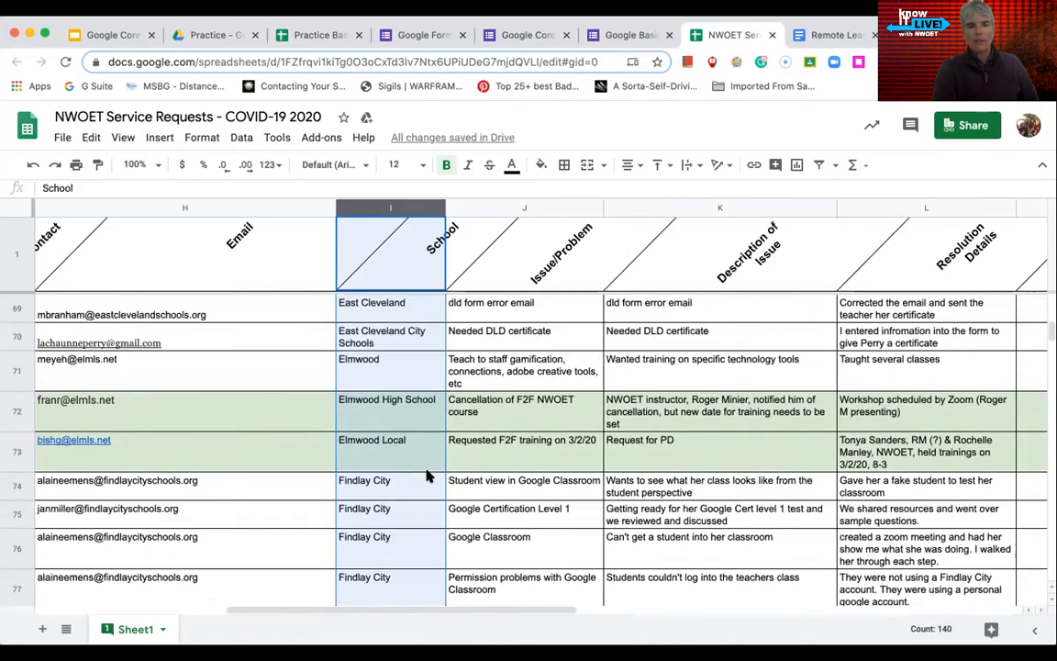
scroll(427, 474, "down", 1)
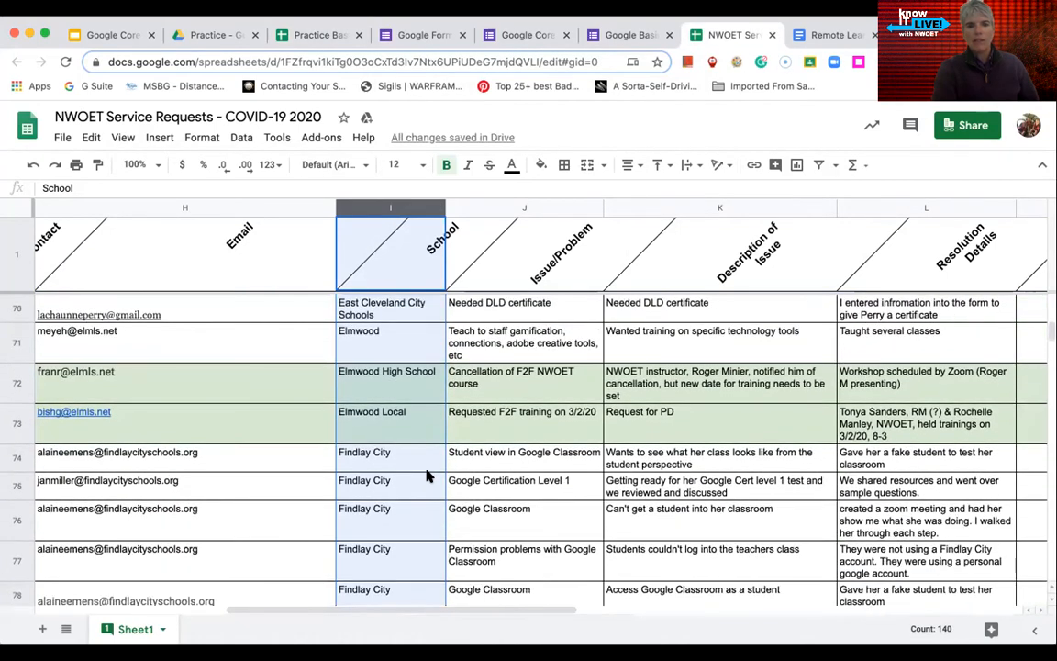
Sort the service requests sheet A → Z by the Date column and look through the rows in date order
scroll(426, 475, "up", 20)
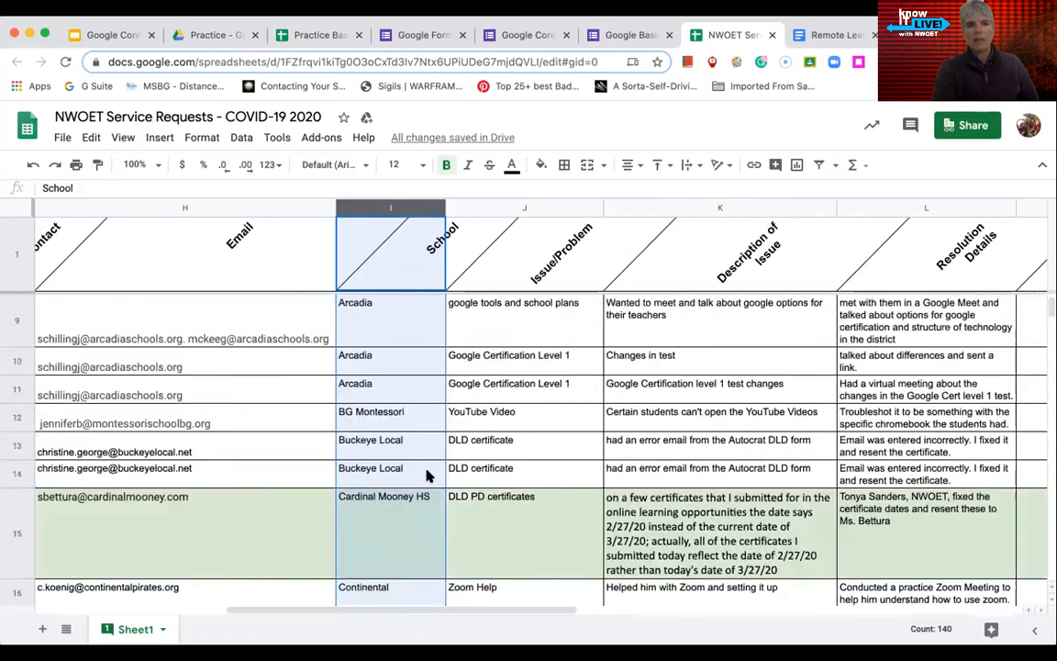
scroll(427, 475, "up", 3)
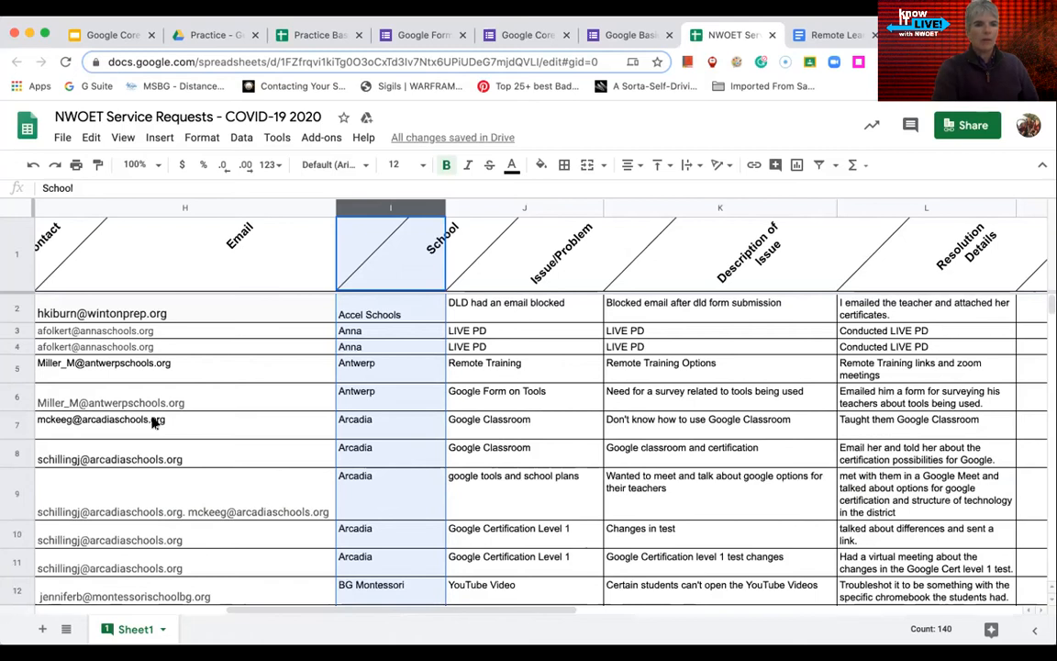
scroll(182, 377, "left", 5)
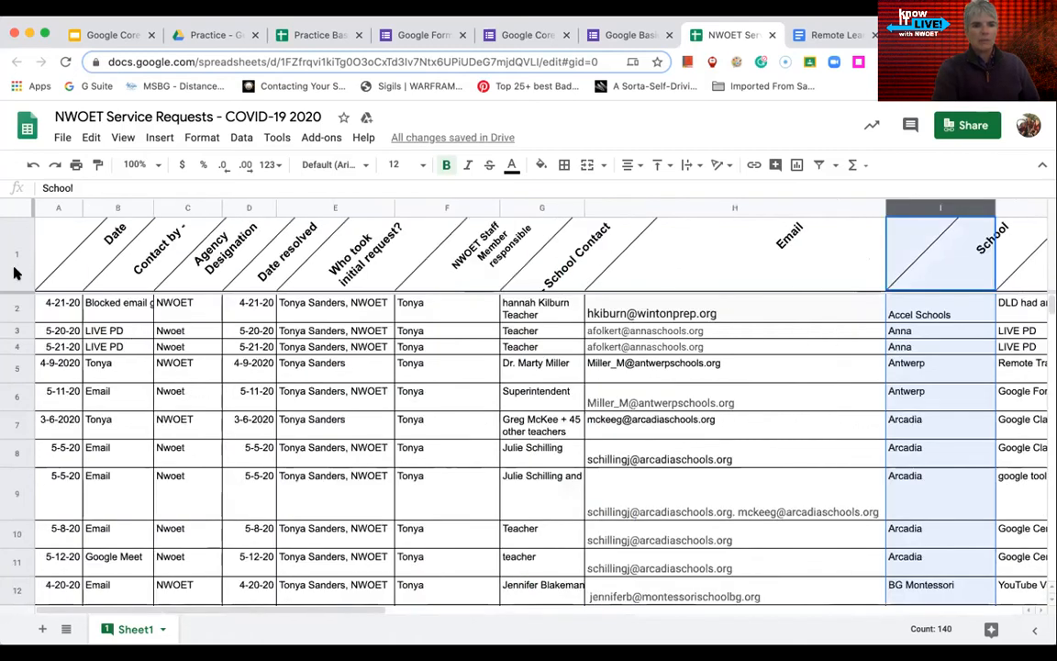
left_click(47, 302)
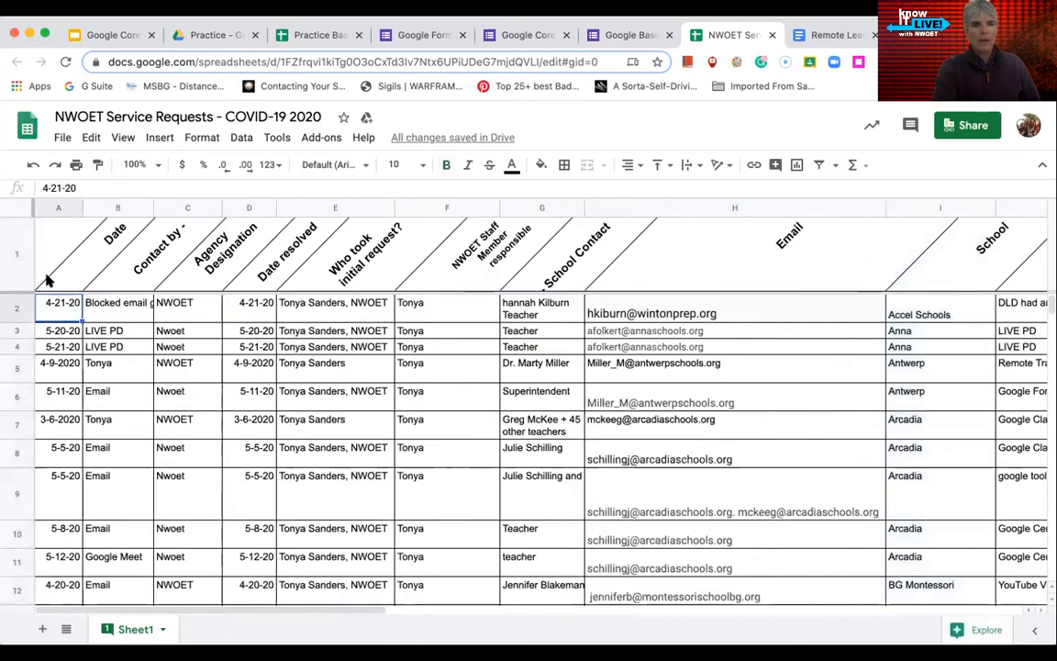
left_click(59, 209)
right_click(61, 207)
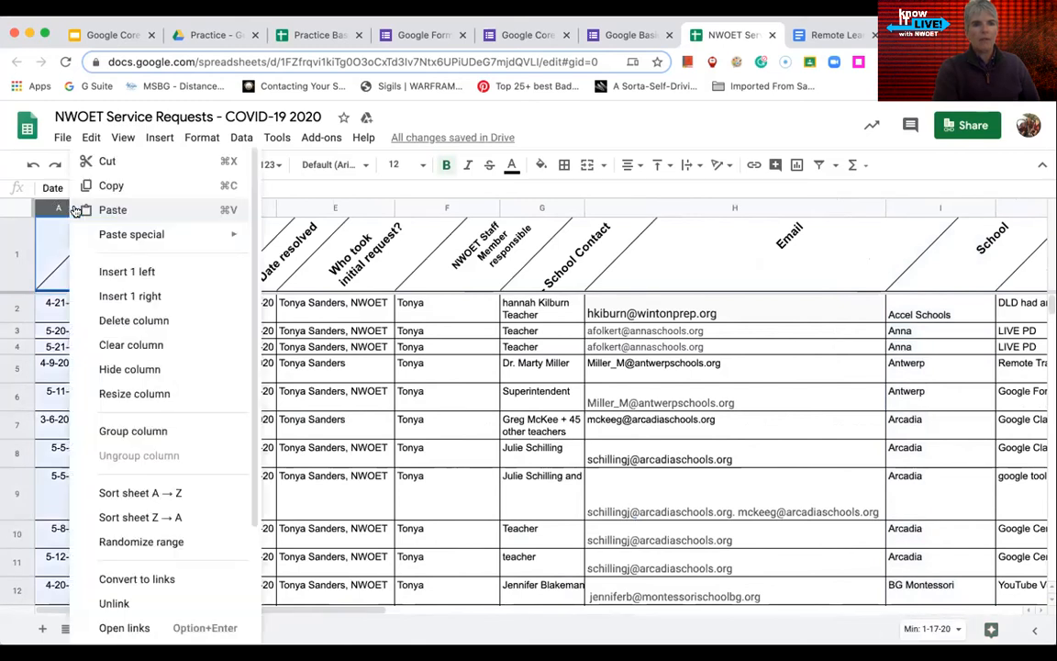
left_click(130, 493)
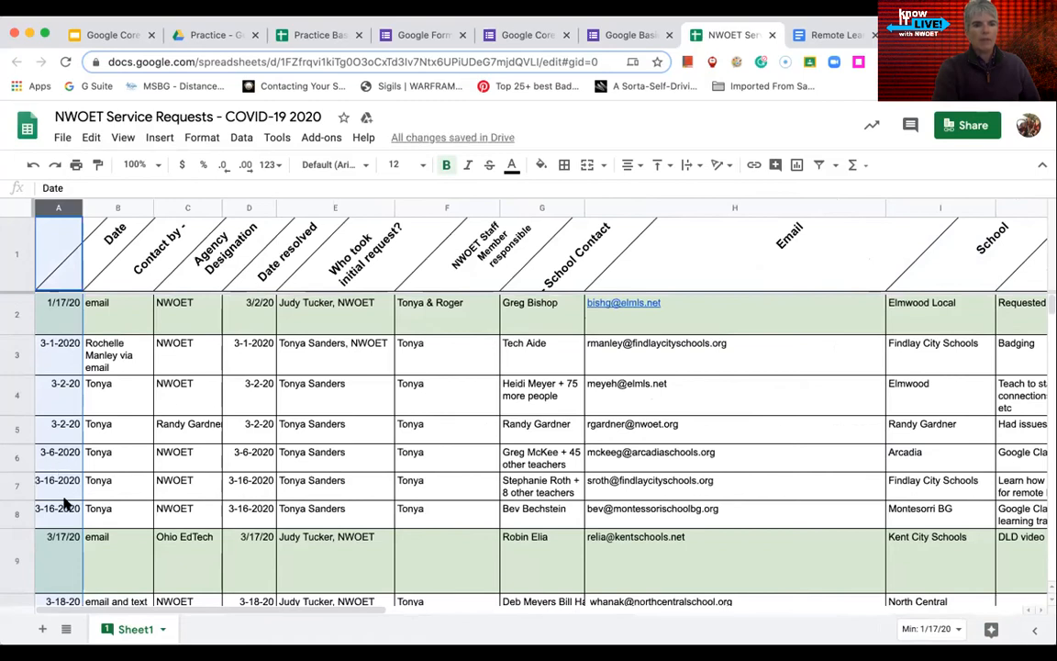
scroll(66, 503, "down", 5)
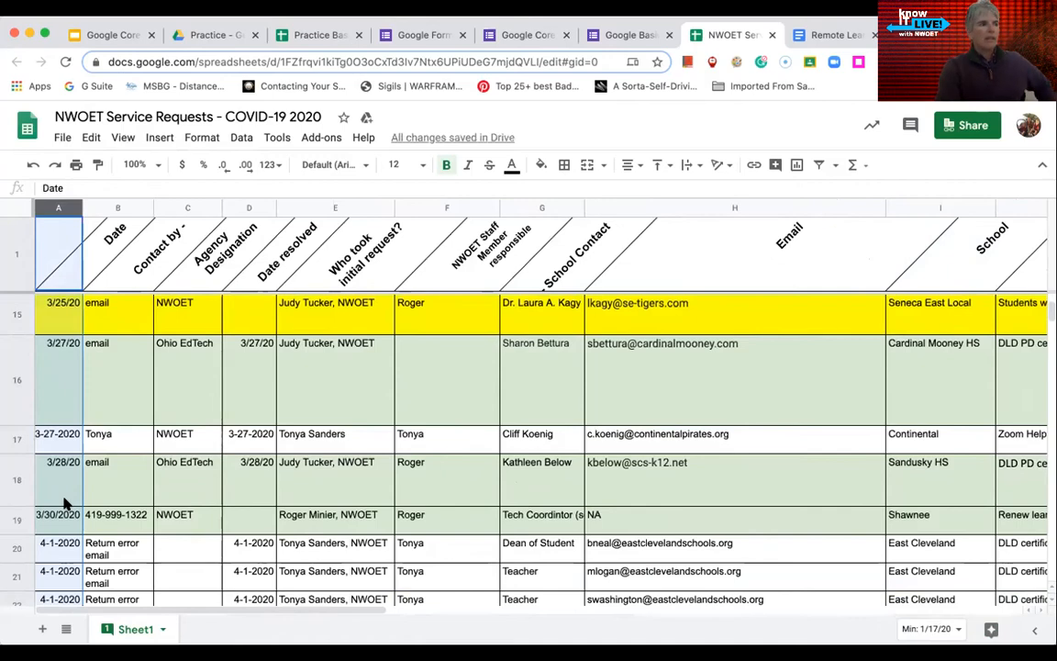
scroll(101, 492, "down", 5)
scroll(101, 493, "down", 12)
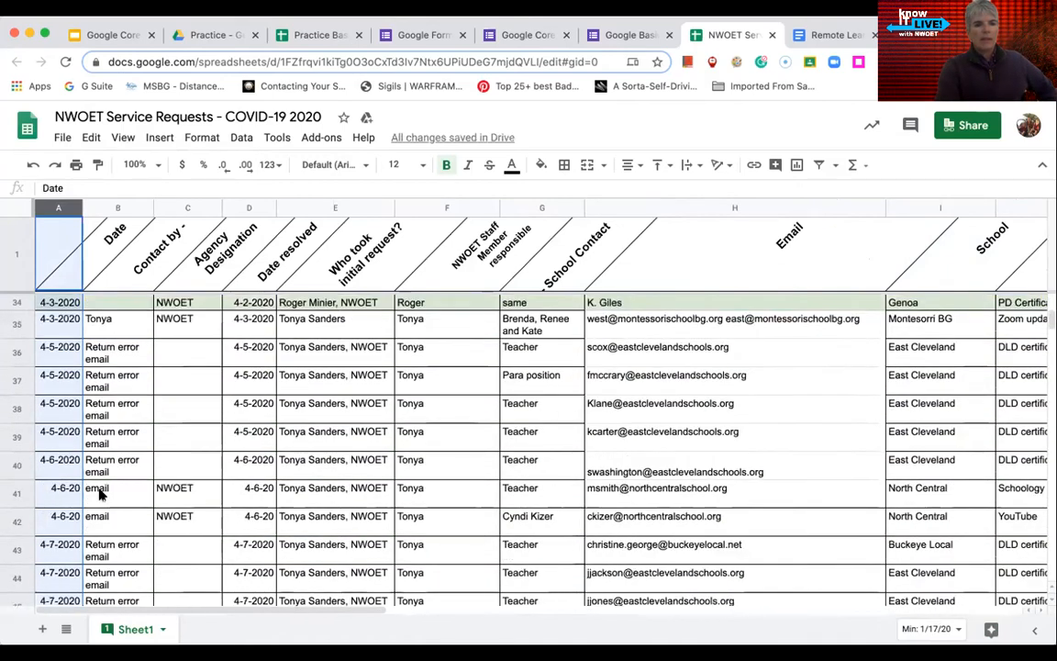
scroll(101, 493, "down", 5)
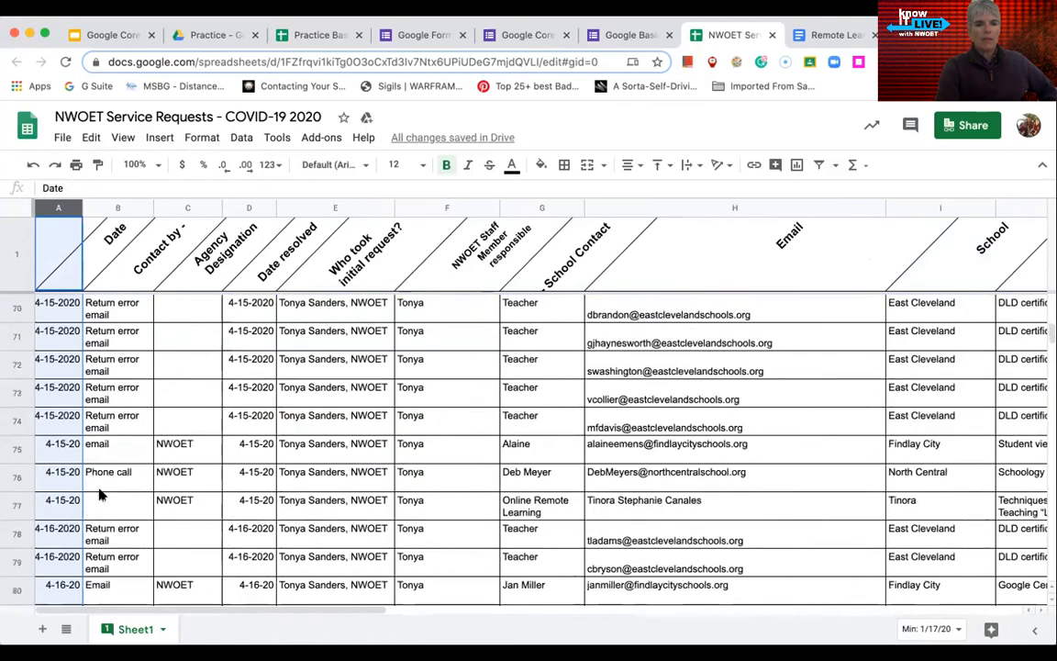
scroll(101, 493, "up", 20)
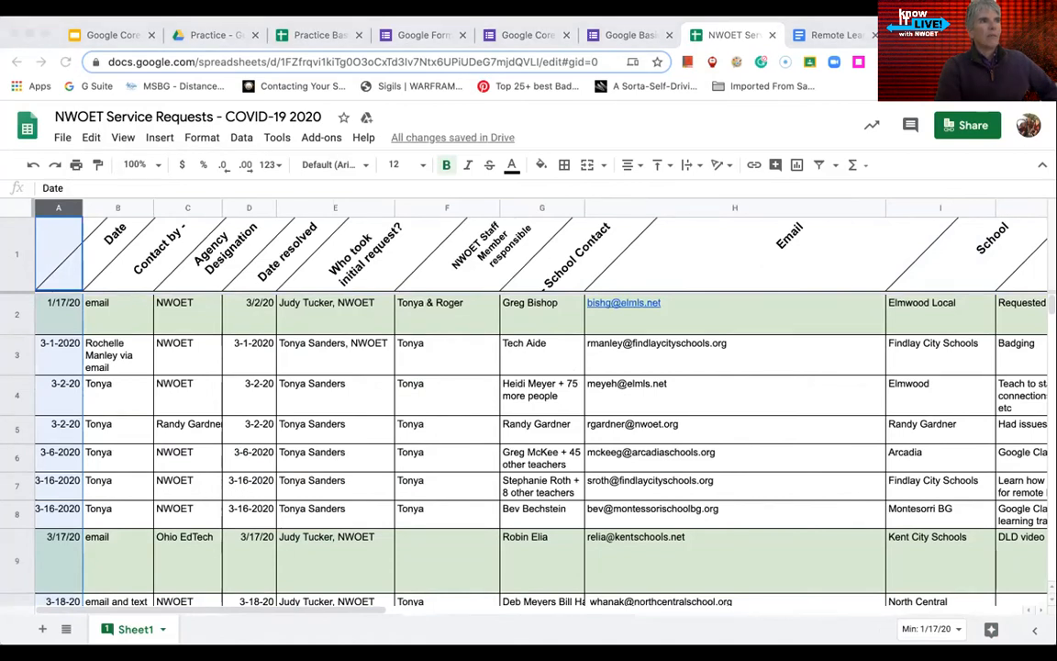
Switch to the "Wayne Trace June PD (Responses)" spreadsheet and look across its response columns from the first row
mouse_move(385, 87)
left_mouse_down()
mouse_move(438, 46)
mouse_move(471, 41)
left_mouse_up()
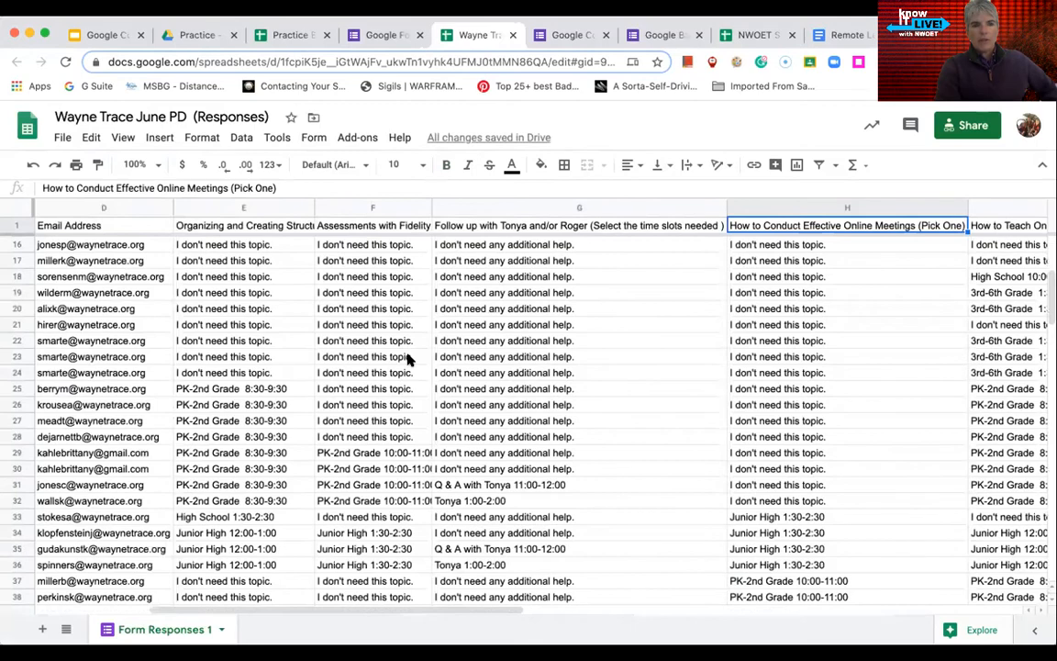
scroll(306, 439, "up", 5)
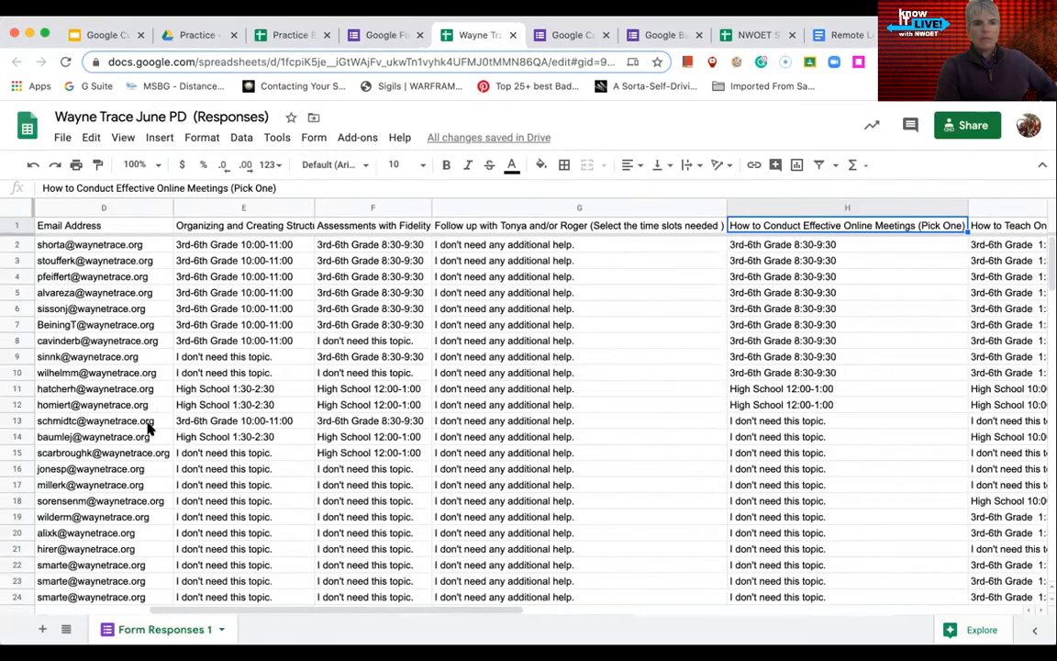
scroll(147, 427, "right", 10)
scroll(147, 428, "left", 3)
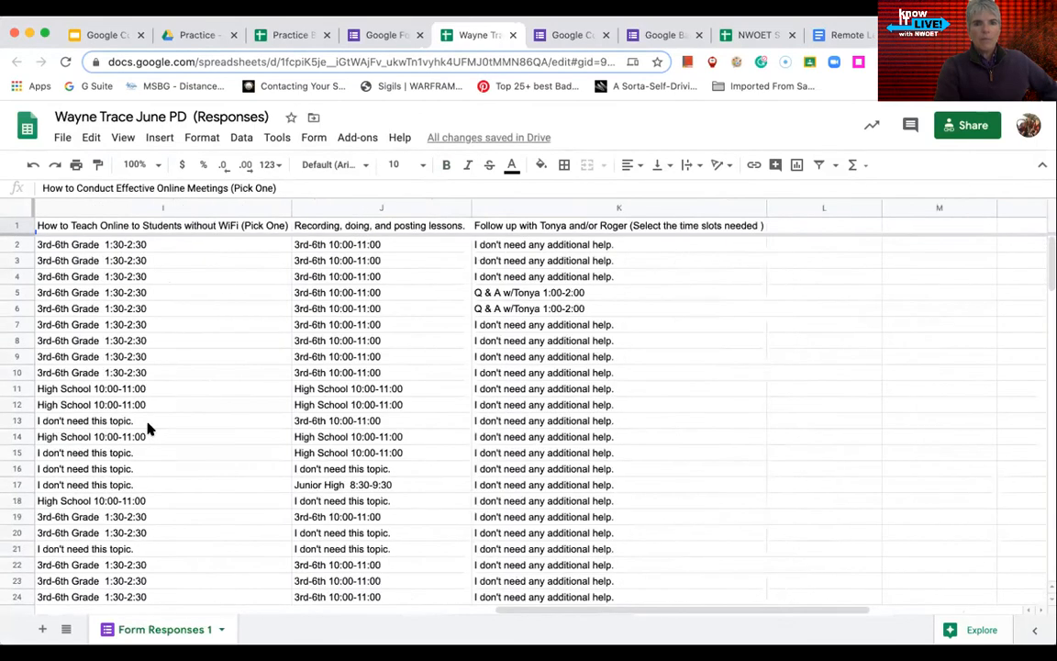
Sort the responses sheet A → Z by the follow-up time slots in column K and check the grouped answers
right_click(147, 423)
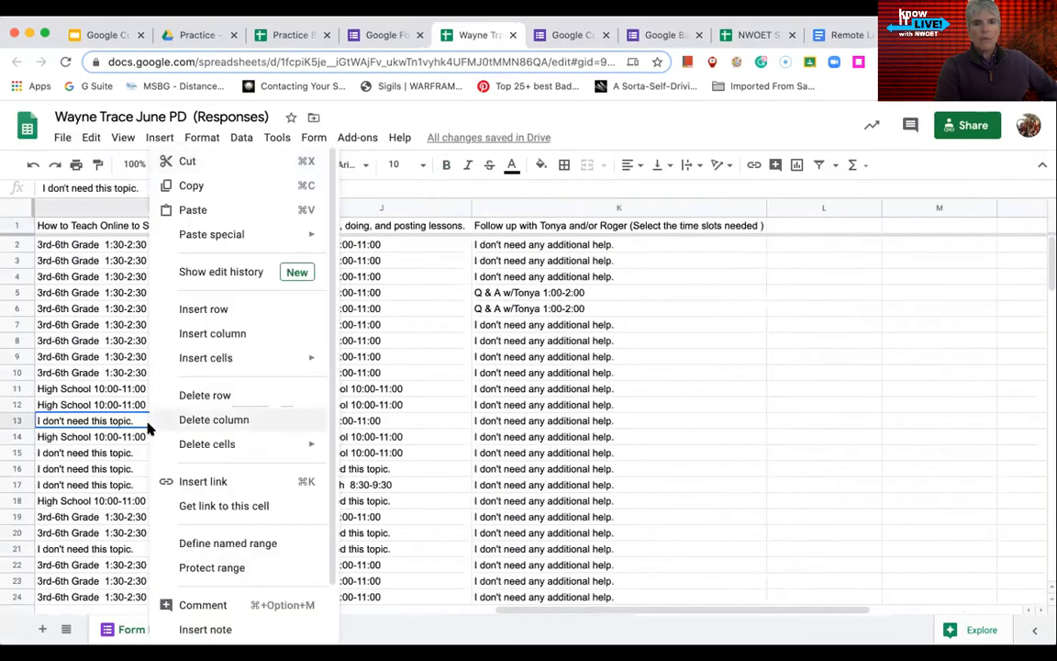
left_click(649, 331)
left_click(618, 207)
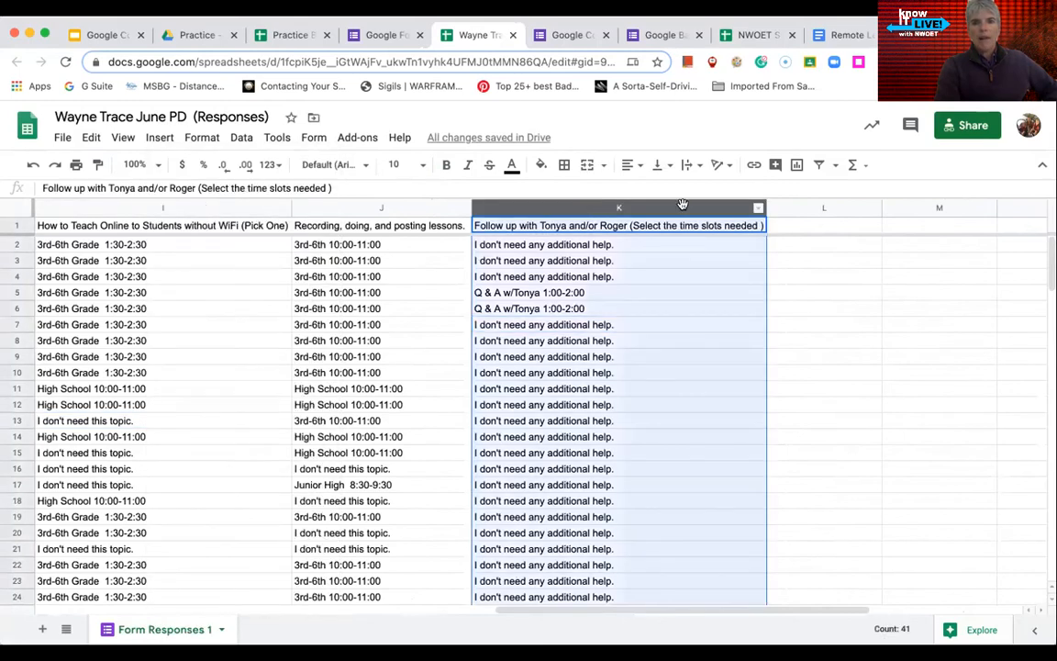
left_click(759, 211)
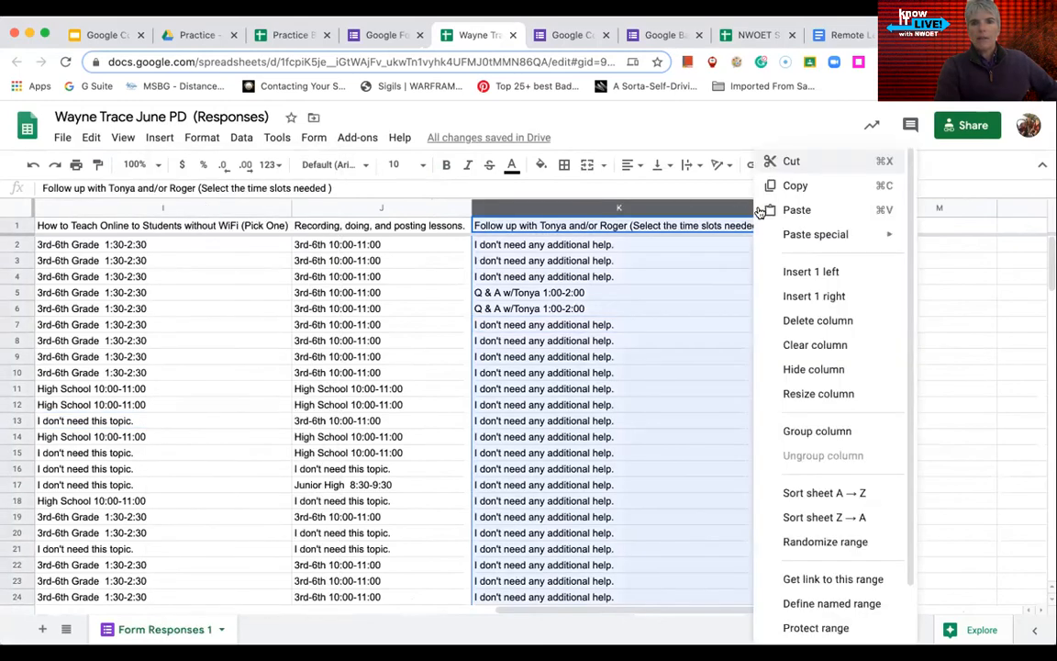
left_click(799, 494)
scroll(581, 455, "down", 3)
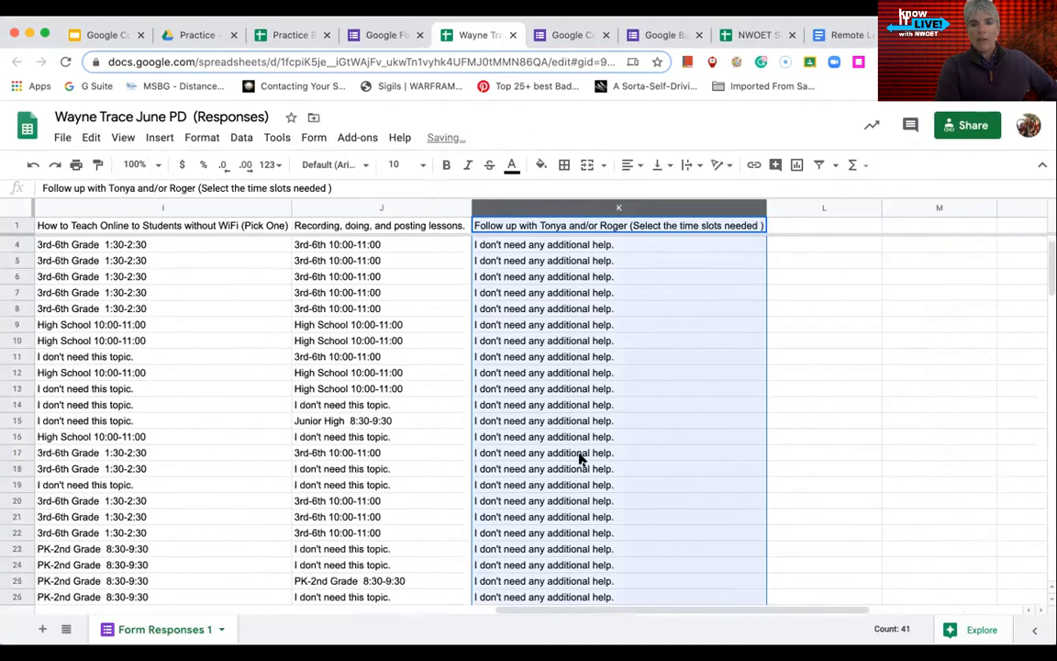
scroll(581, 459, "down", 5)
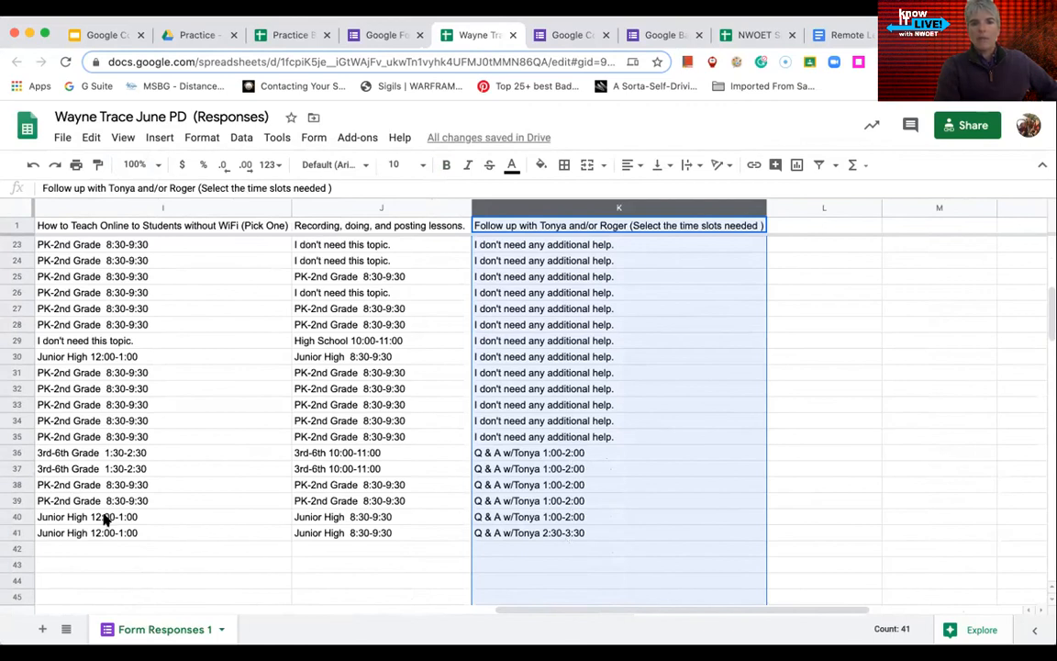
scroll(530, 486, "up", 6)
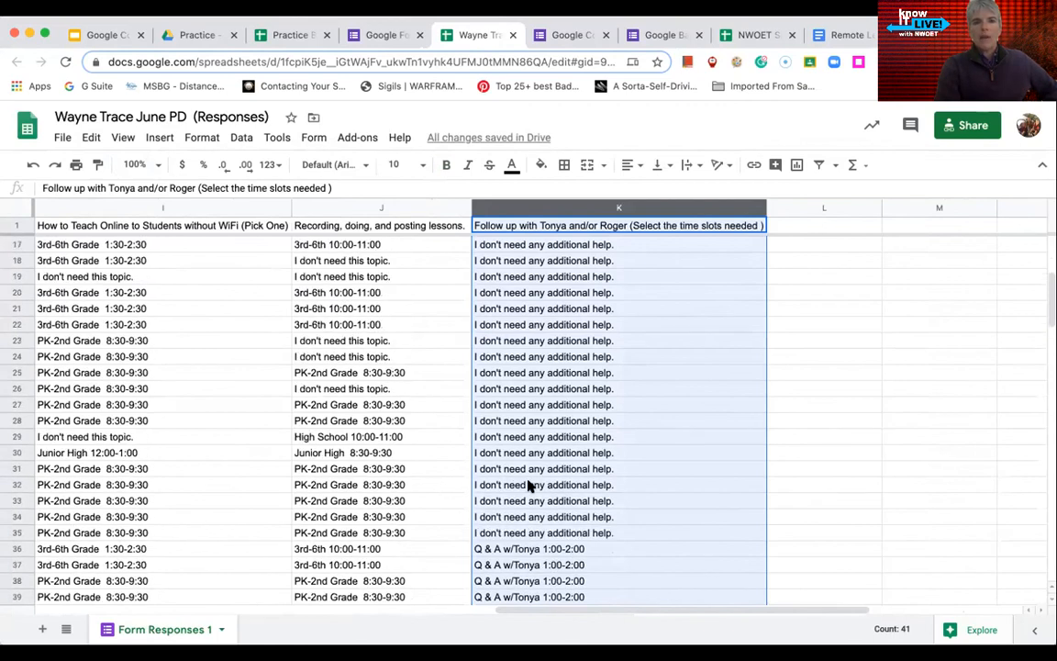
scroll(530, 486, "up", 1)
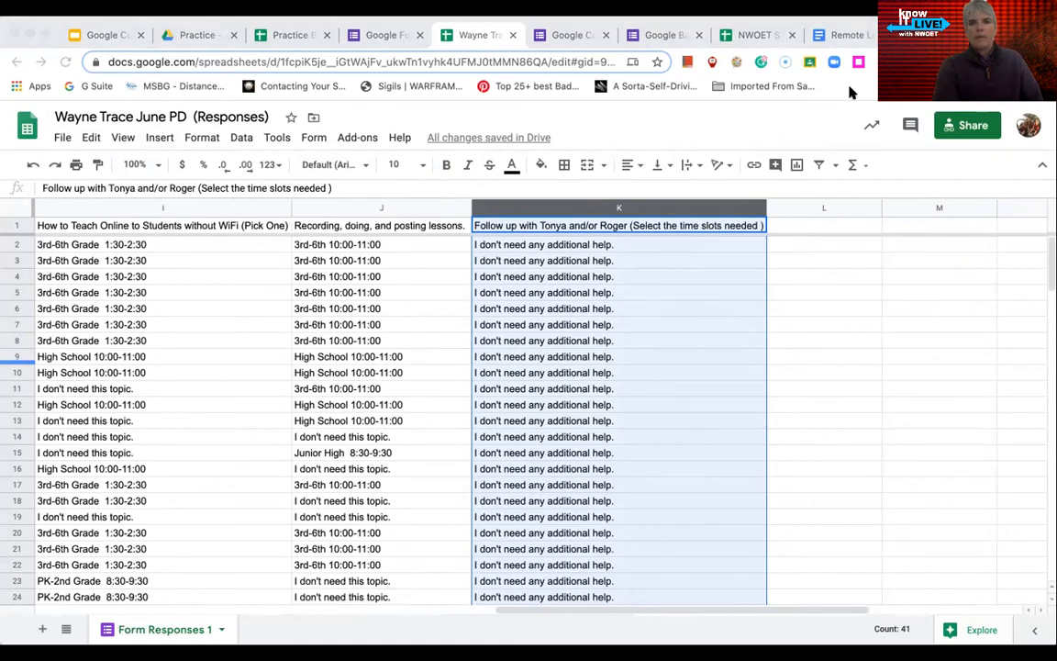
Switch to the "Practice Basics" spreadsheet and look over the file types offered for creating something new
left_click(715, 40)
left_click(290, 34)
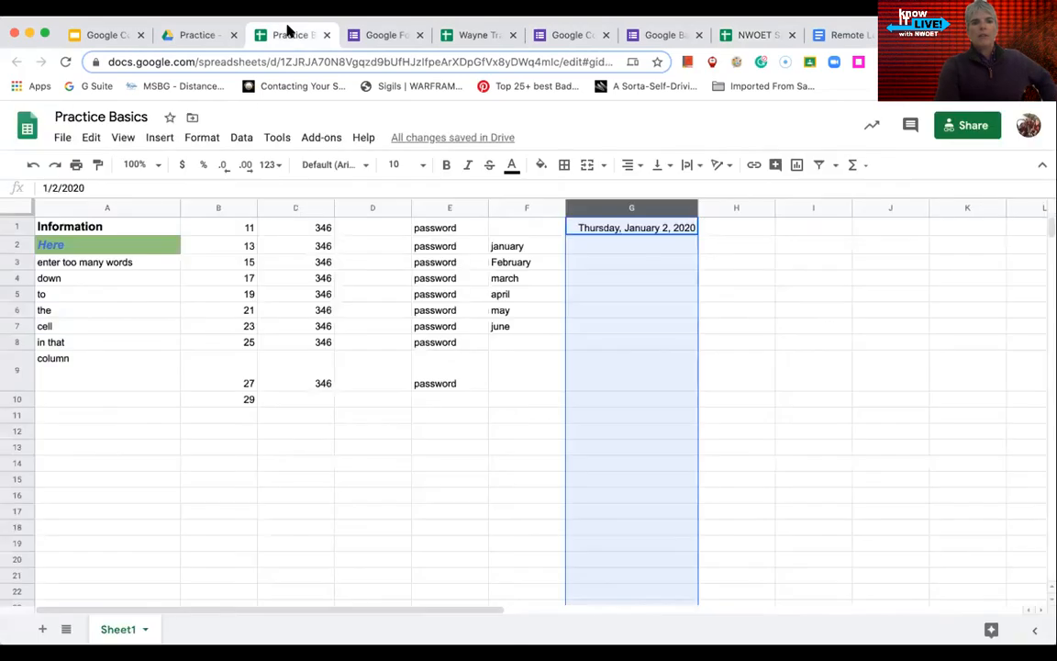
left_click(61, 138)
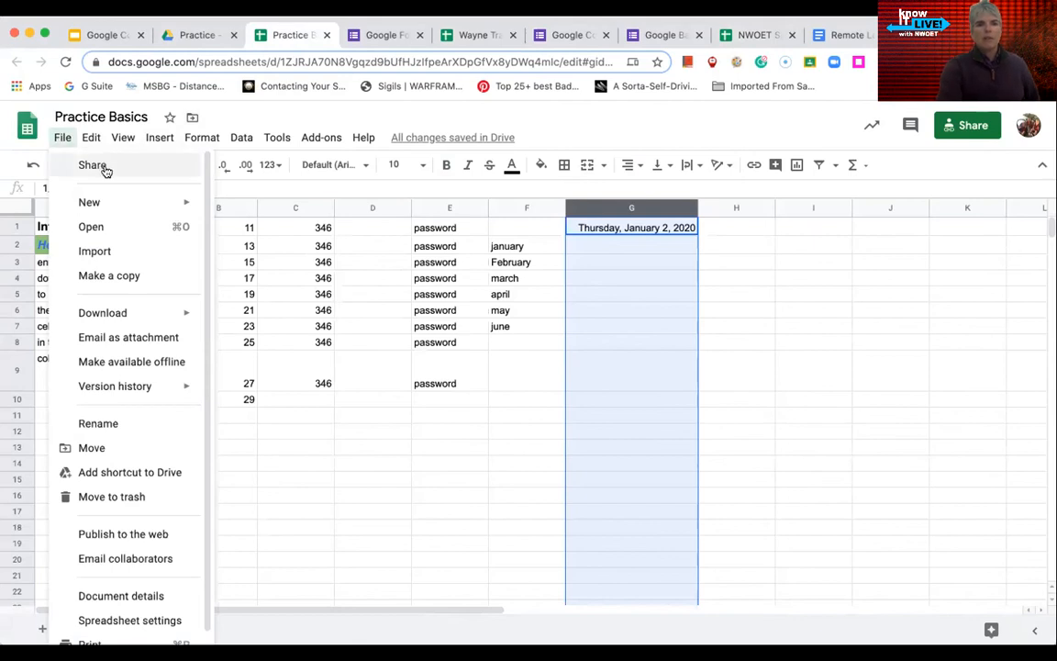
mouse_move(95, 202)
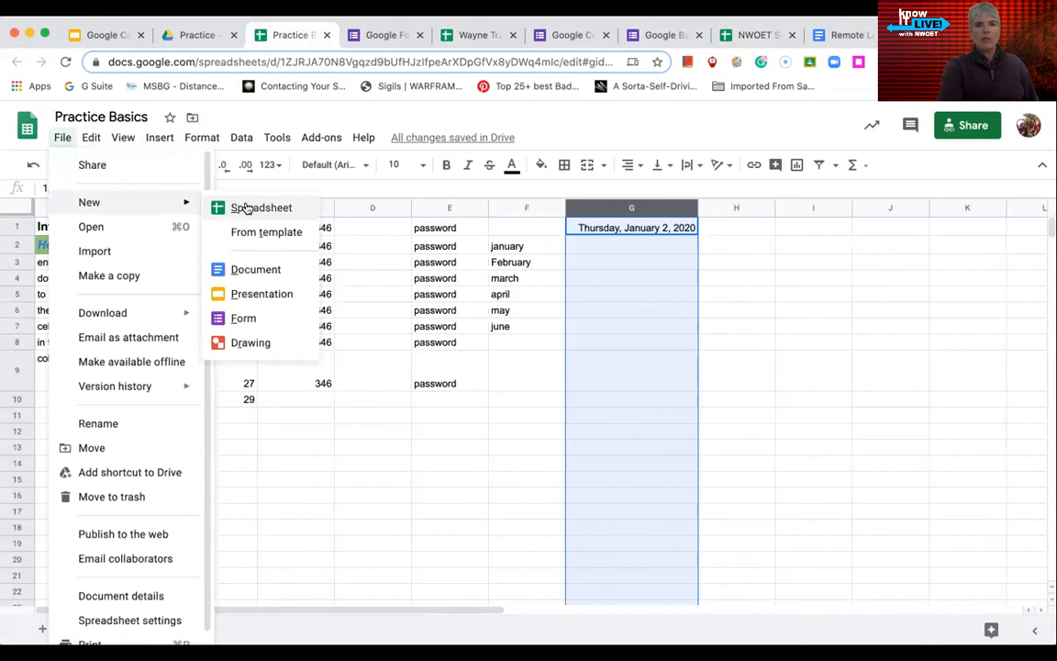
left_click(264, 619)
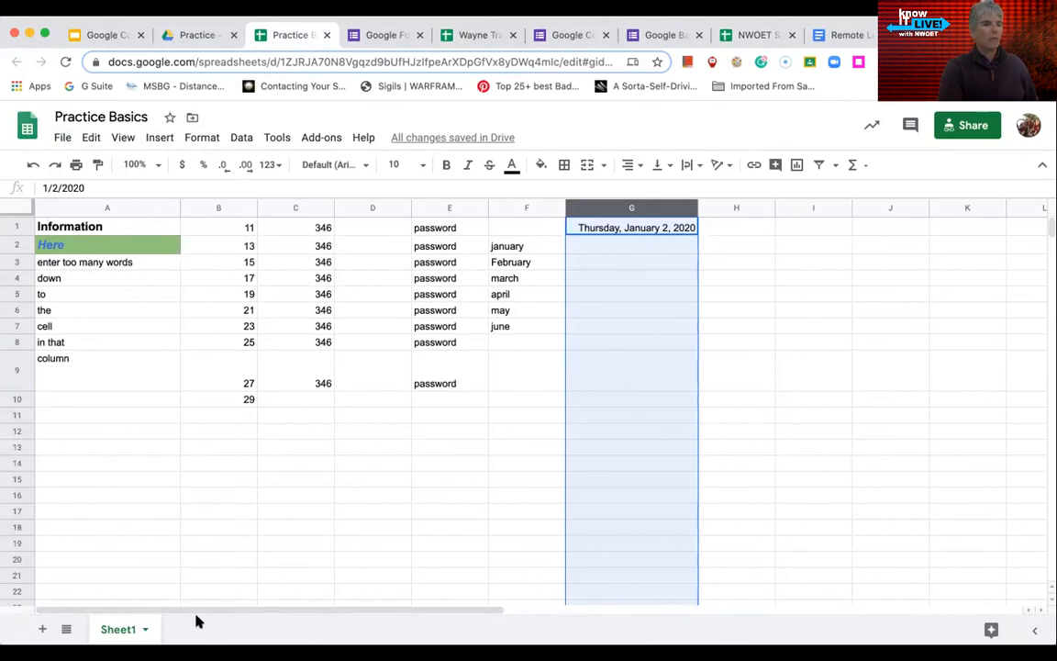
Look through the spreadsheet's file options, from downloading and emailing to publishing, settings and printing
left_click(63, 139)
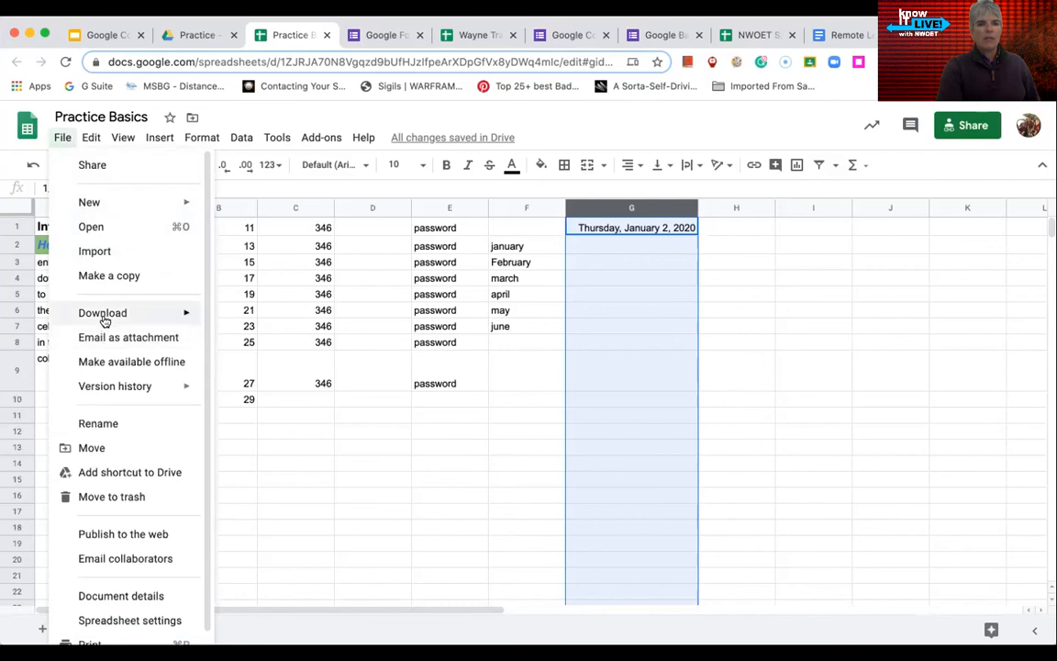
mouse_move(105, 319)
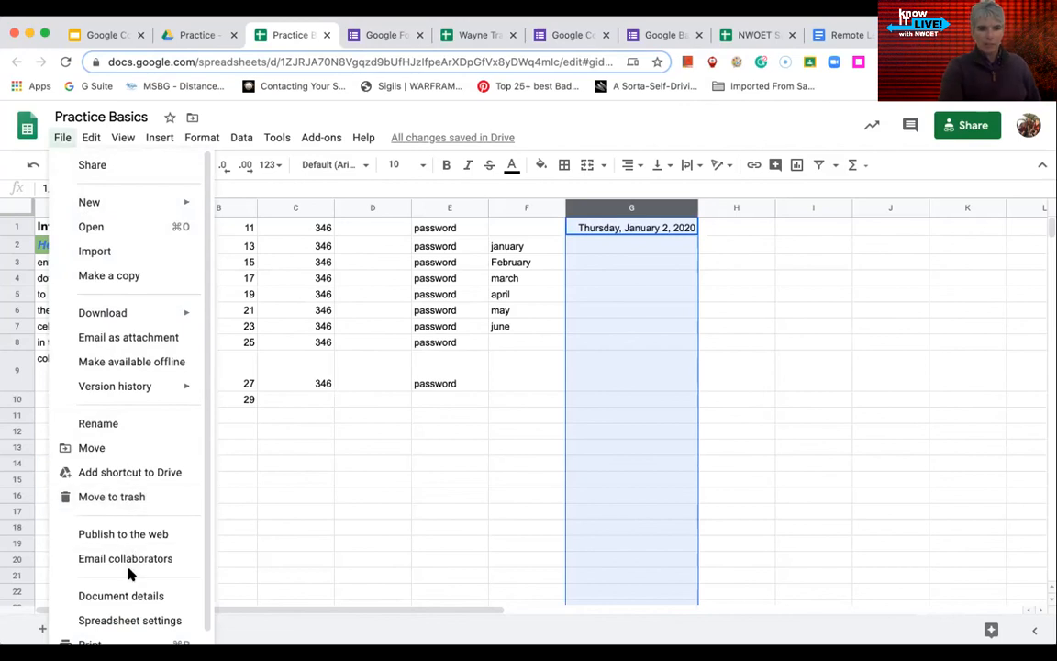
scroll(134, 545, "down", 1)
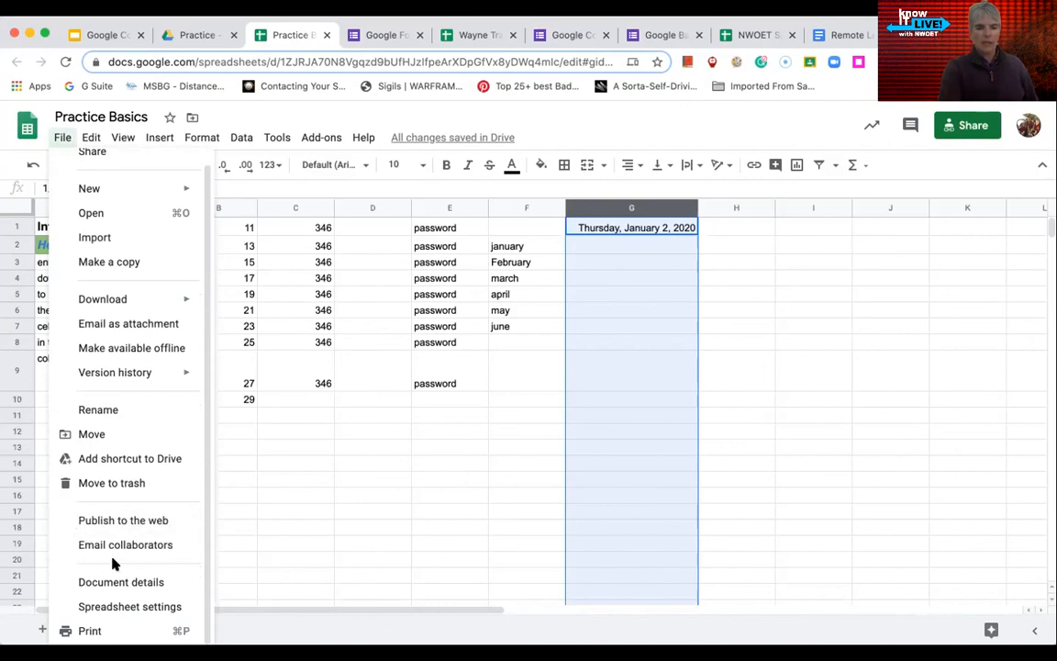
scroll(112, 563, "up", 1)
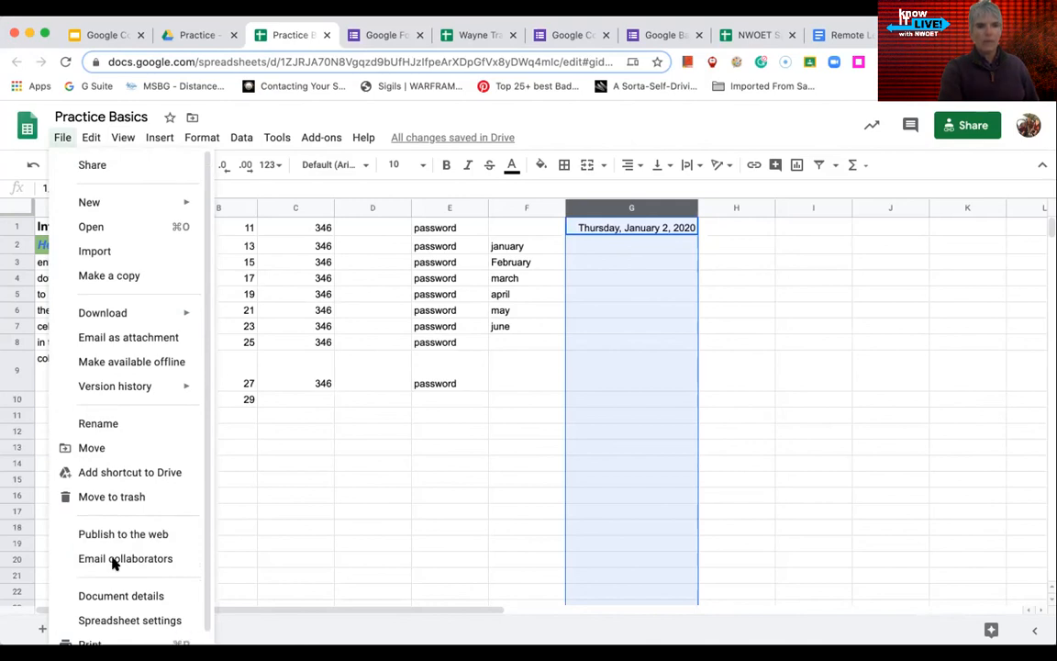
Look over what can be inserted into the sheet, such as charts, images, functions, comments and new sheets
left_click(160, 137)
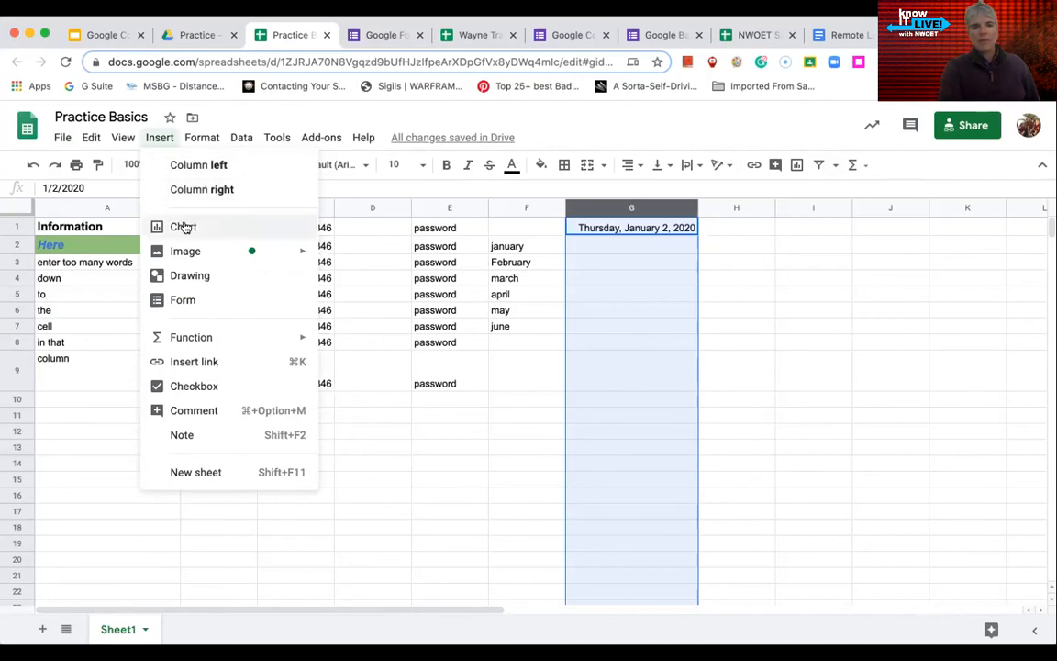
mouse_move(189, 254)
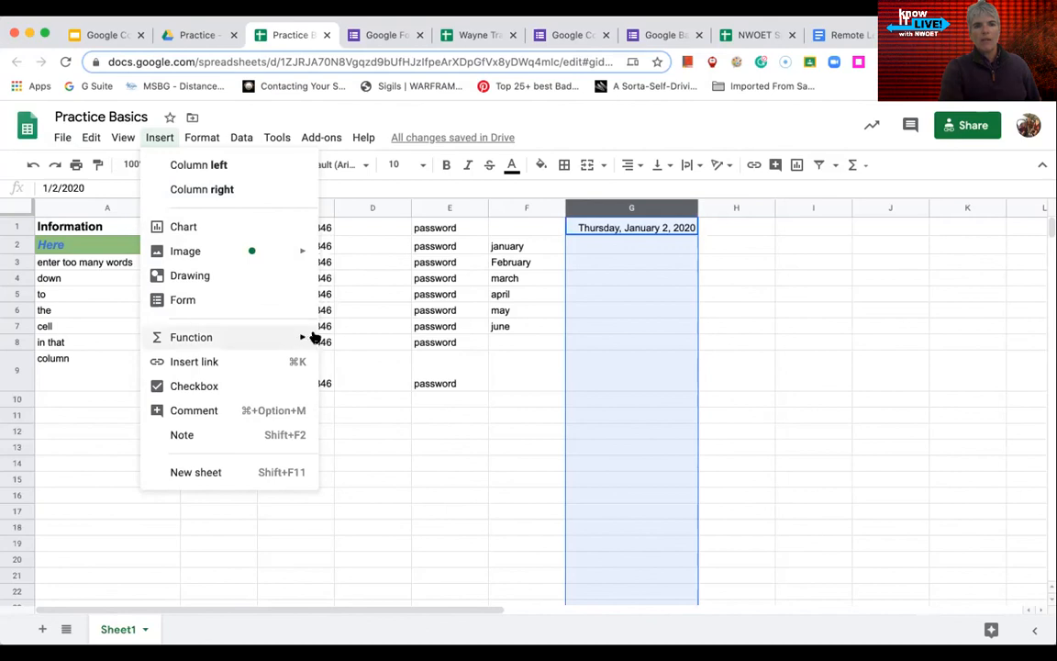
mouse_move(302, 340)
scroll(370, 458, "down", 1)
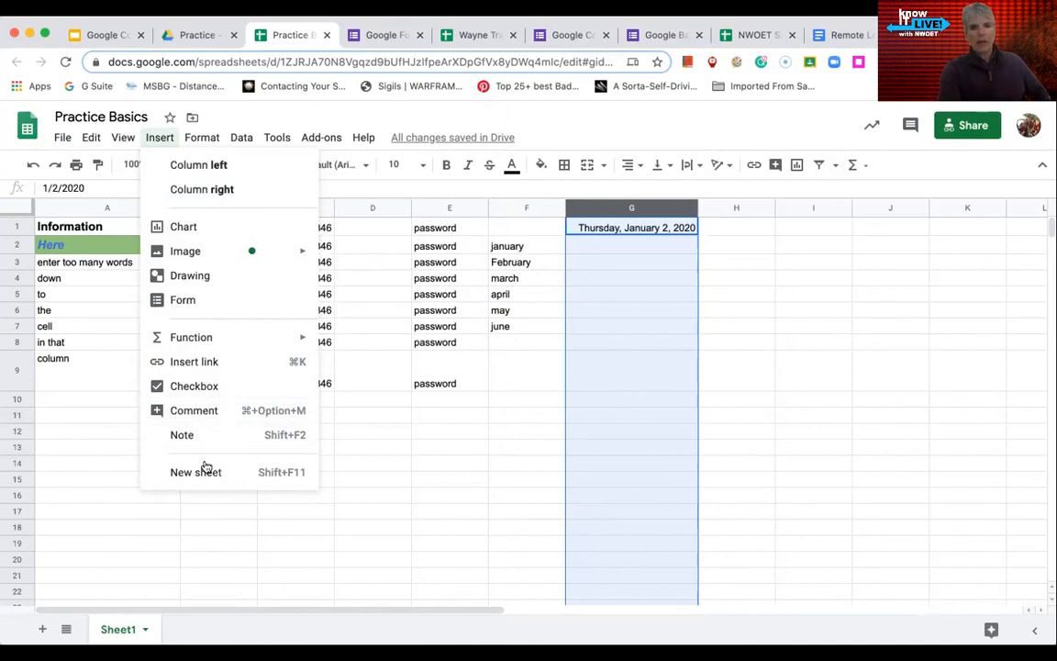
left_click(419, 453)
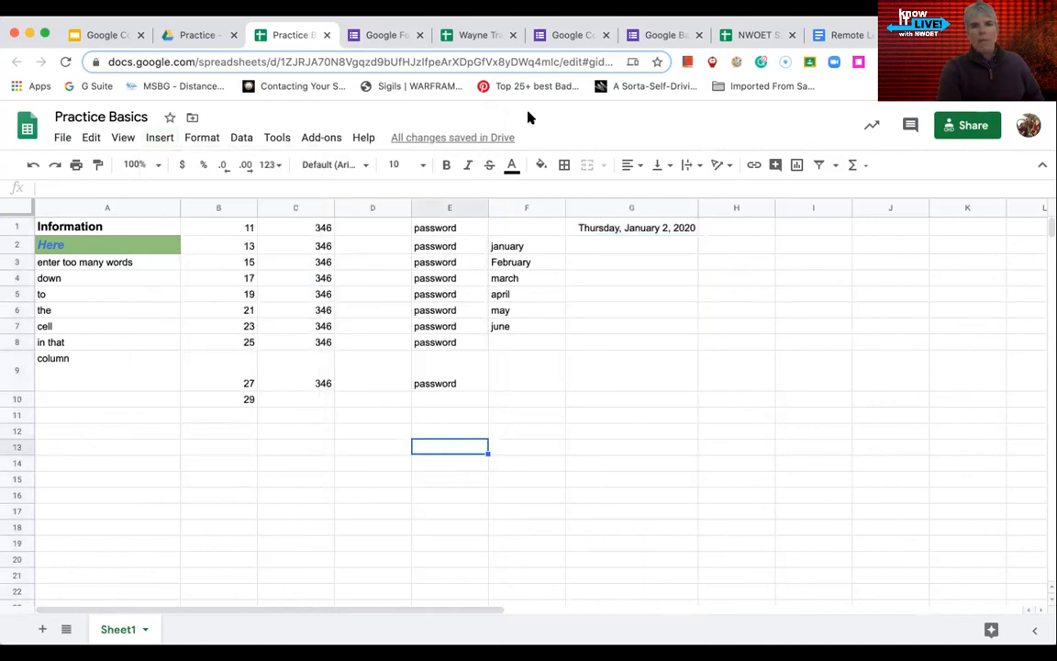
Check the version history options for naming the current version and seeing earlier versions
left_click(63, 136)
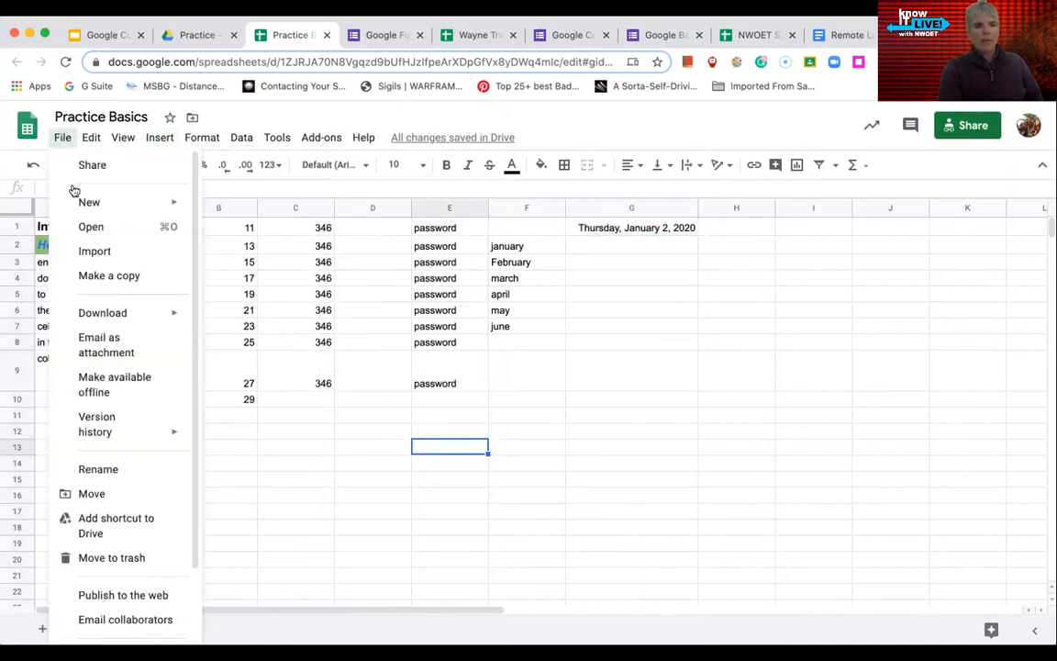
mouse_move(175, 390)
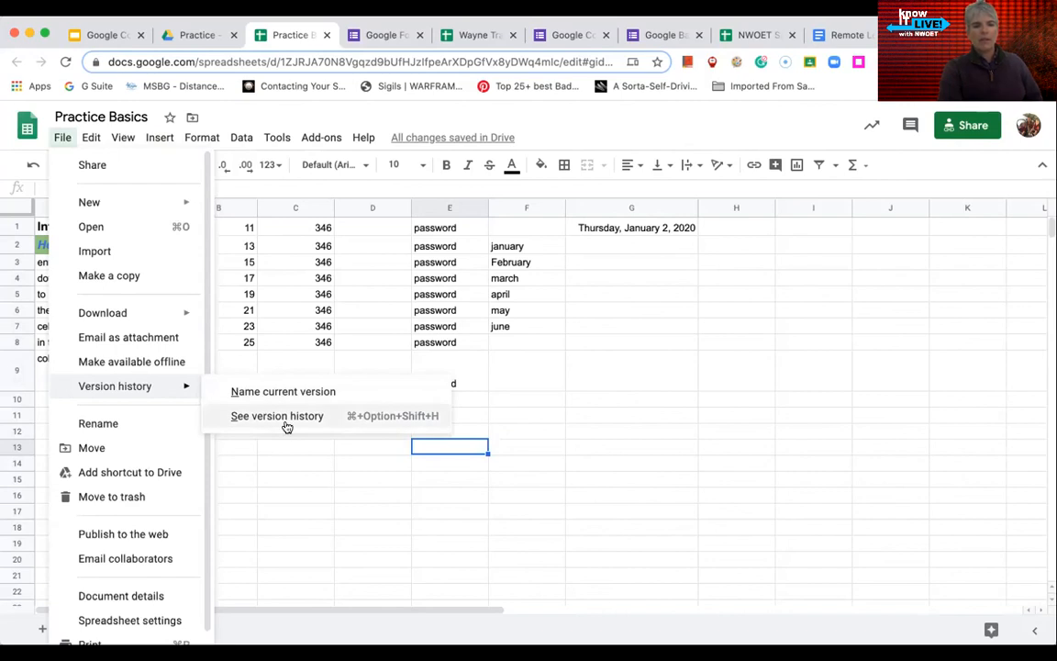
left_click(642, 377)
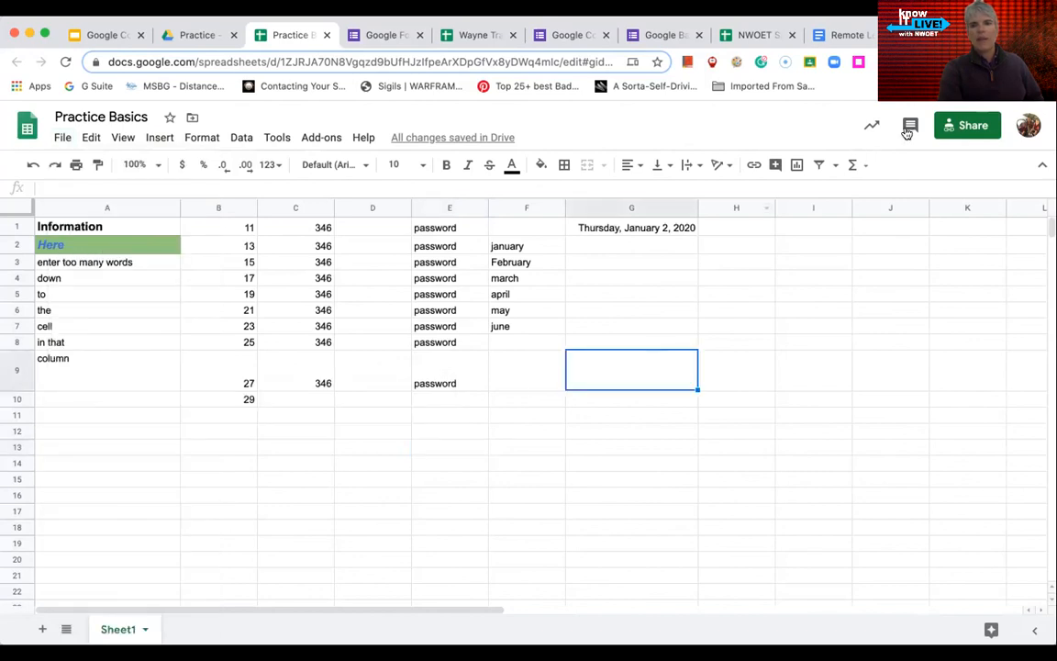
Start sharing the spreadsheet by adding a colleague as recipient and beginning the invitation message
left_click(967, 124)
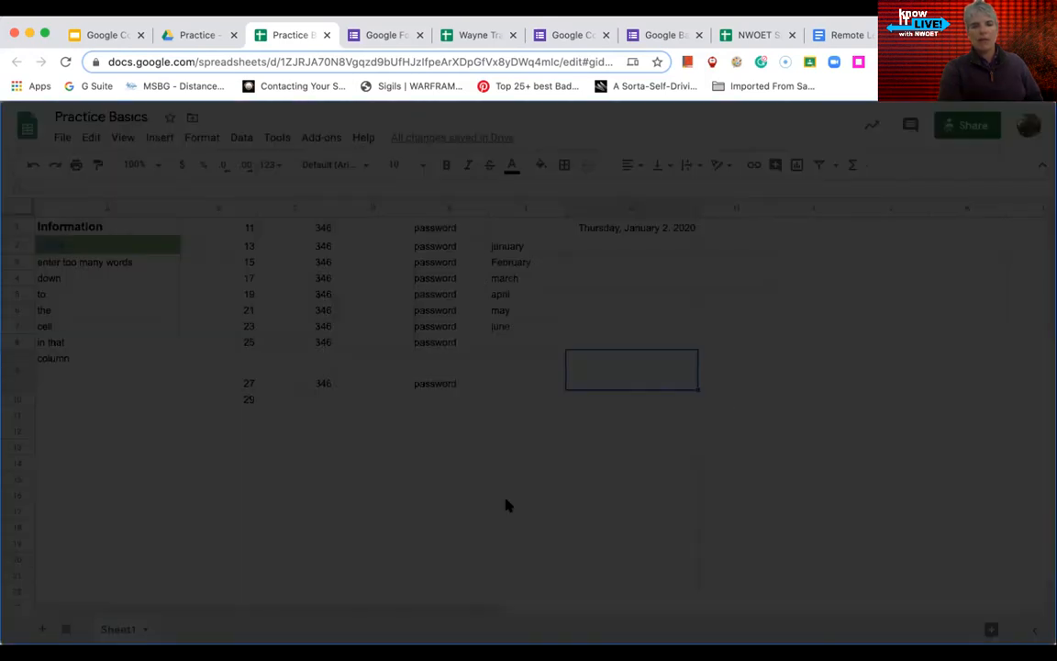
left_click(421, 243)
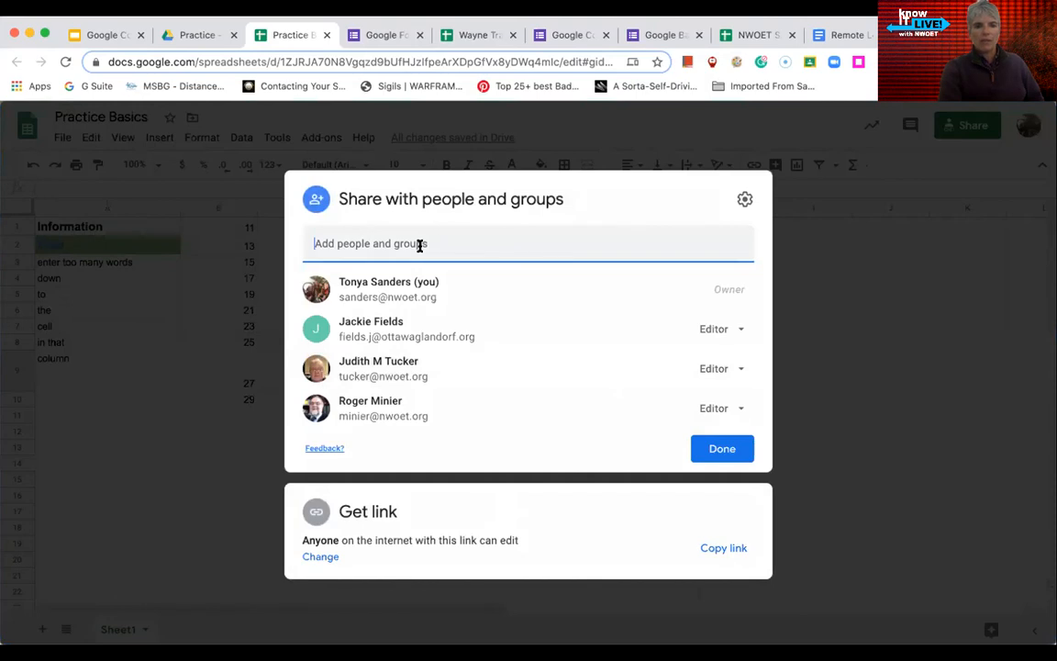
type("ad")
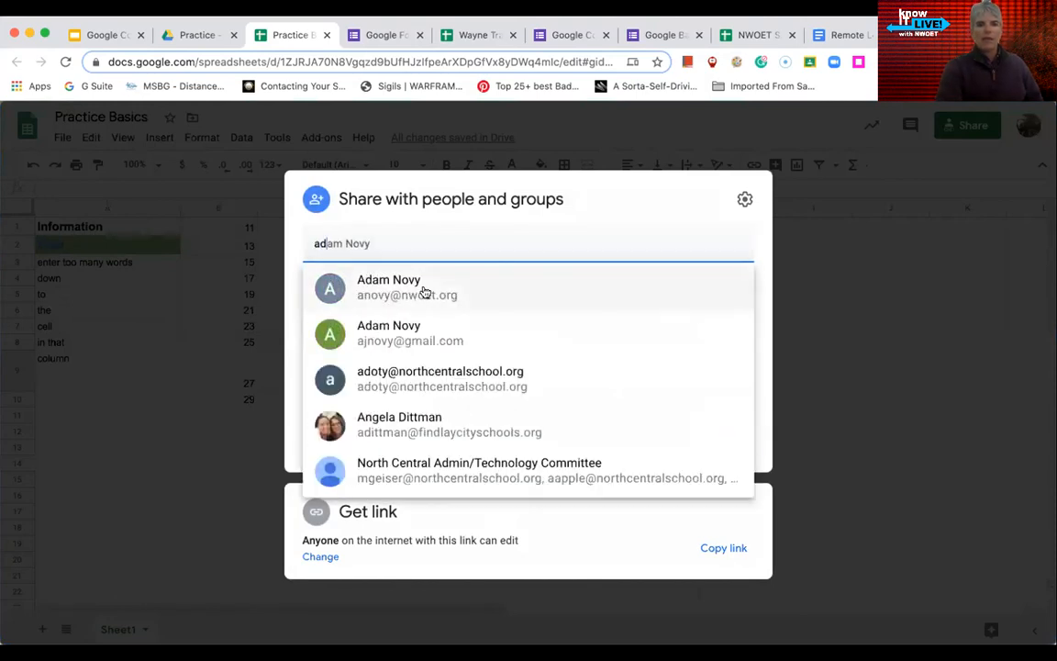
left_click(425, 292)
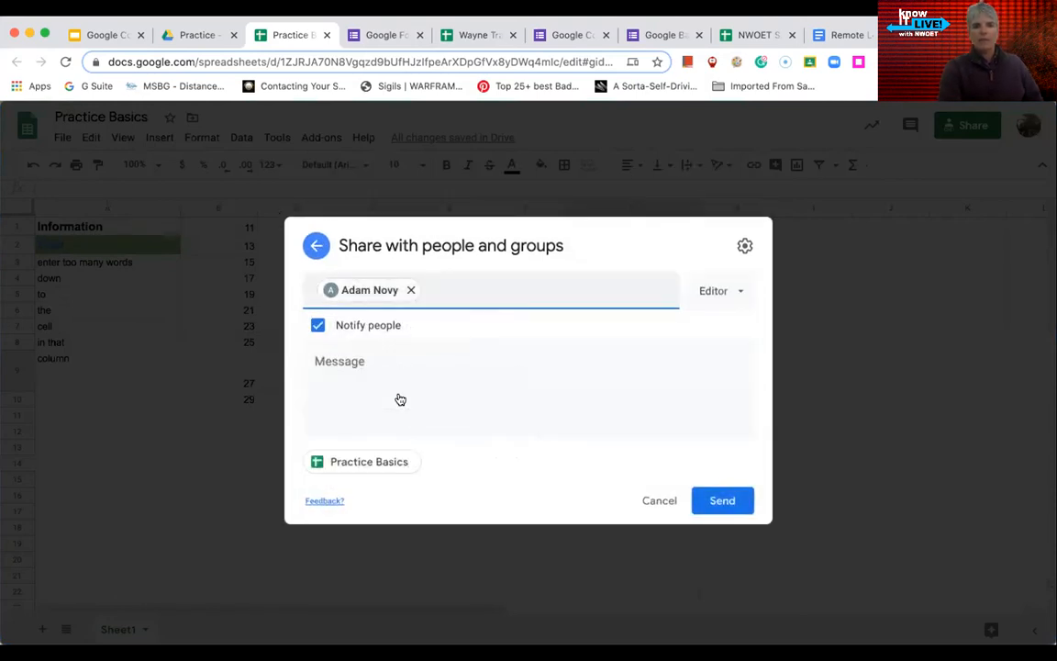
left_click(357, 390)
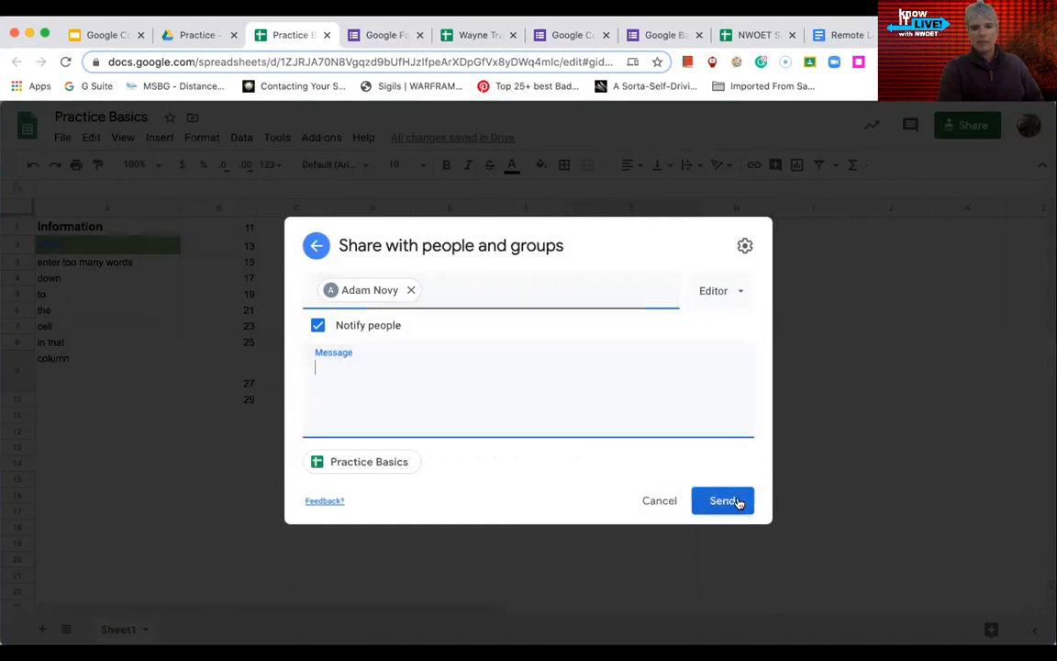
Review the recipient roles and the sharing permission settings, cancel the invitation and leave sharing
left_click(739, 293)
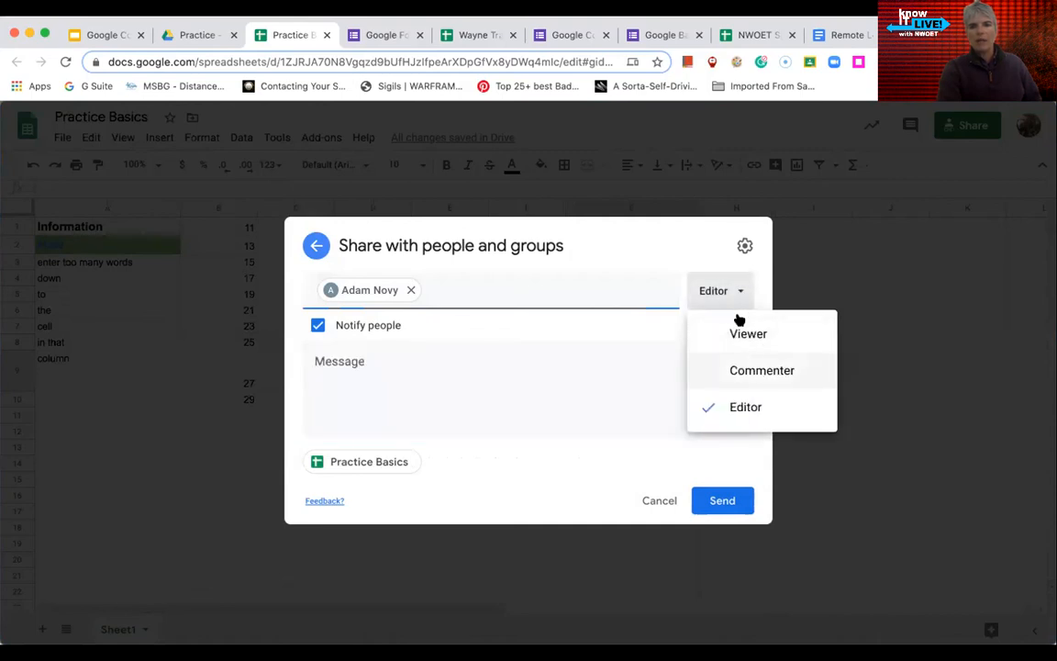
left_click(748, 246)
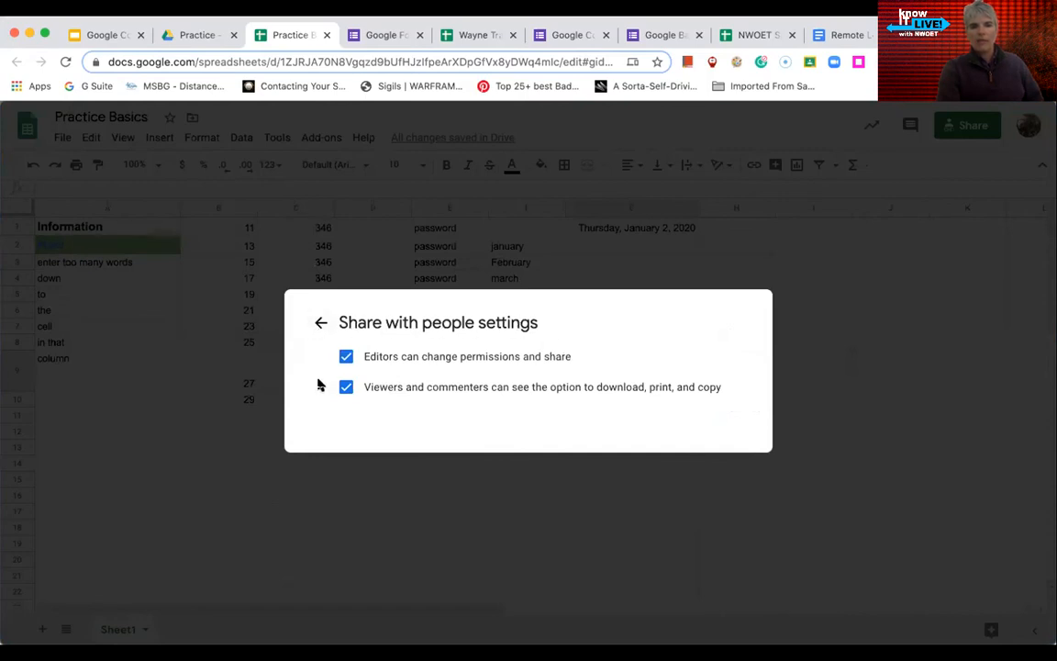
left_click(322, 320)
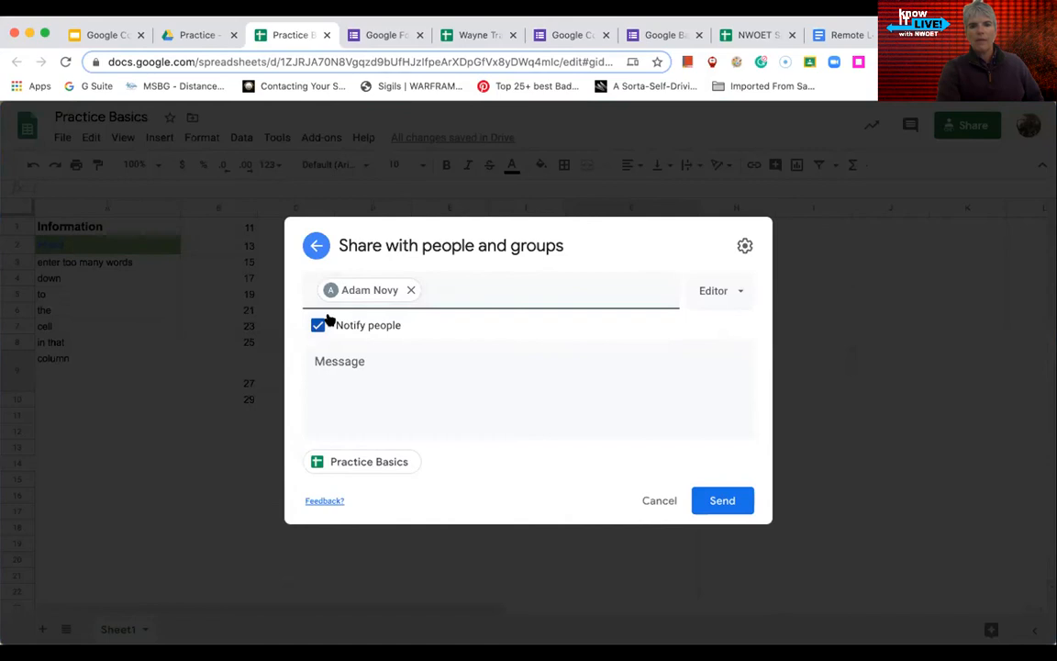
left_click(672, 502)
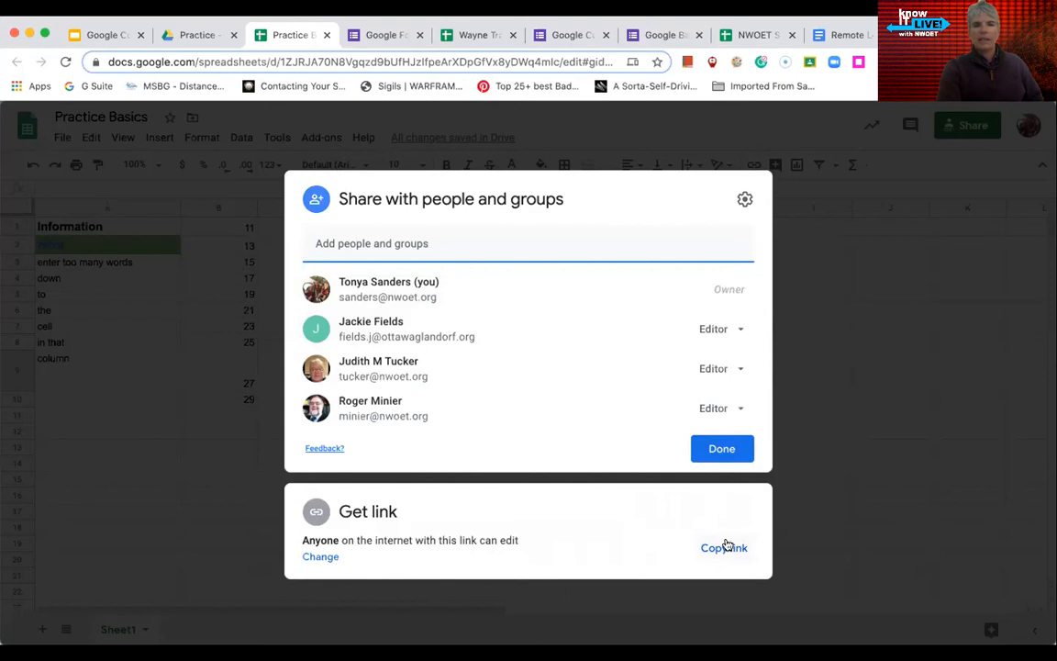
left_click(189, 512)
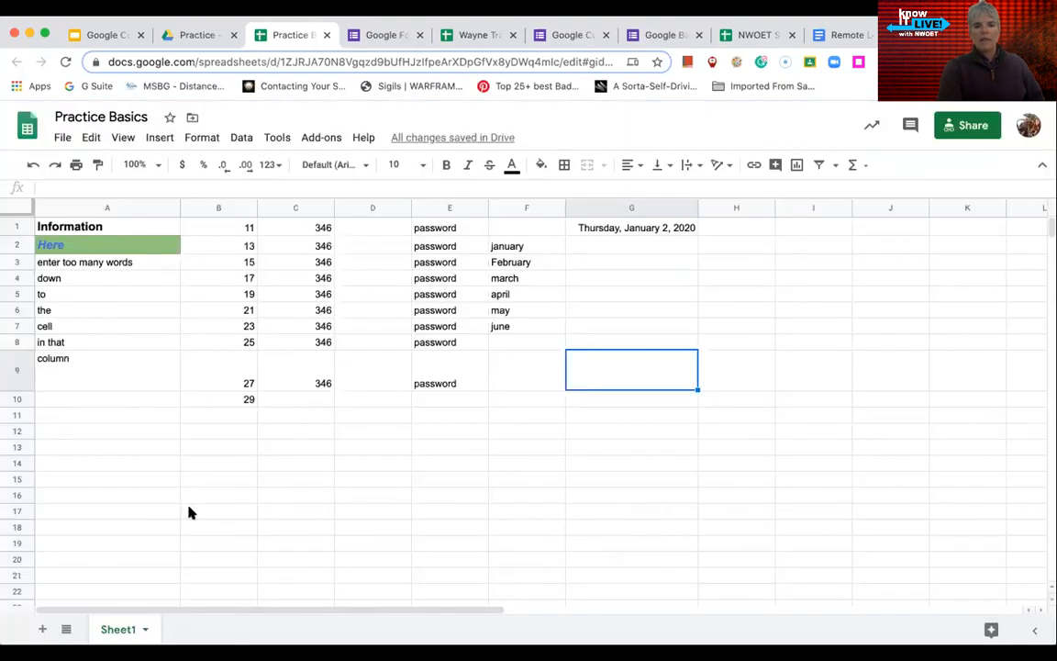